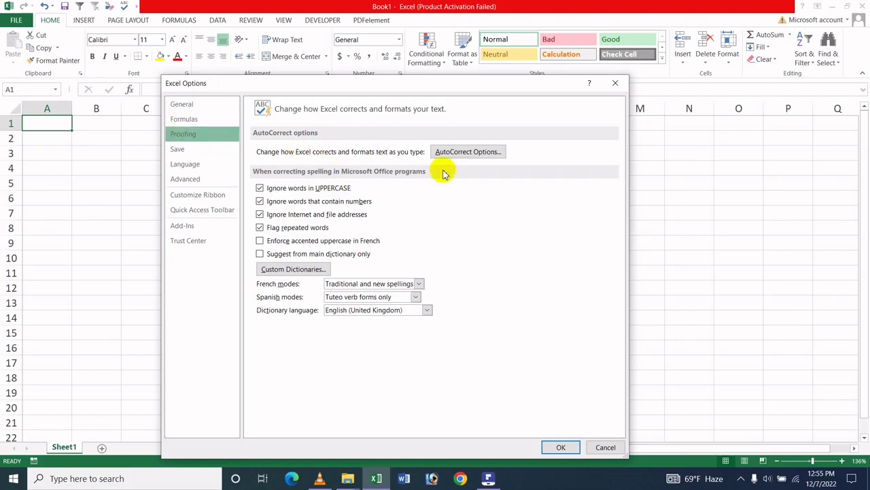
Review the AutoCorrect capitalization settings among the proofing options, keeping them as they are.
click(495, 157)
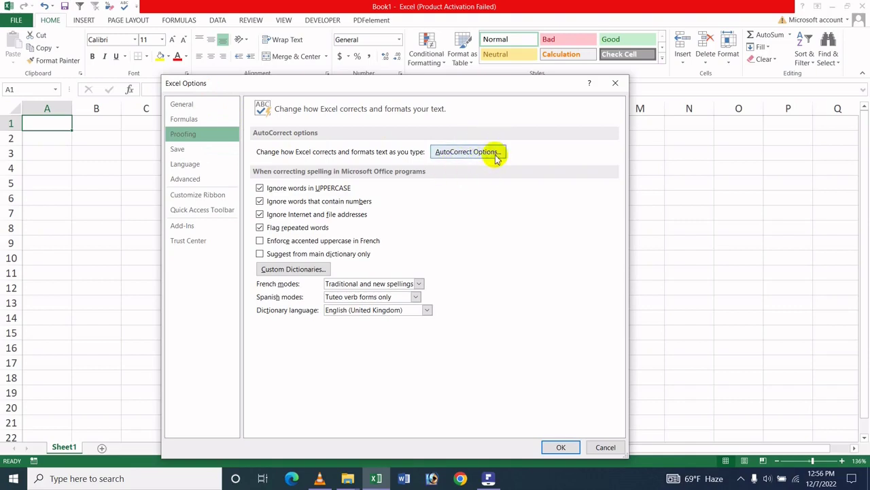
click(442, 153)
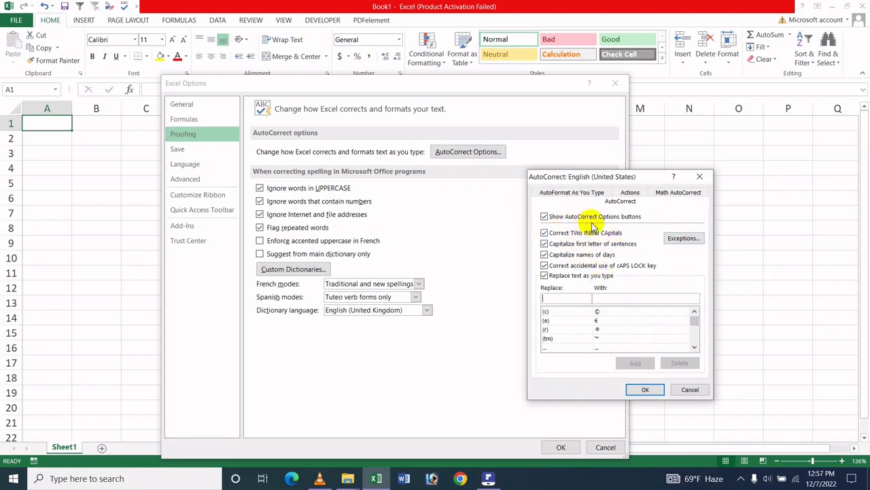
click(648, 389)
click(562, 447)
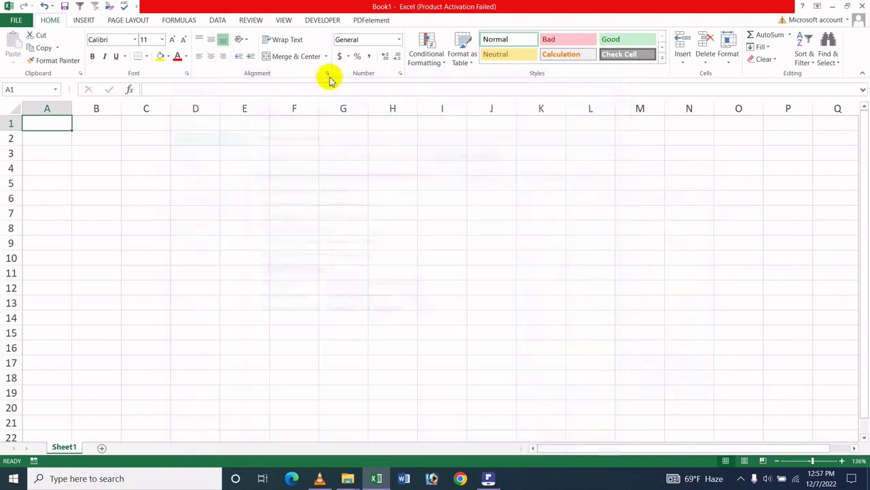
Enter a personal name with its first two letters capitalized in cell D6 to test AutoCorrect.
click(203, 195)
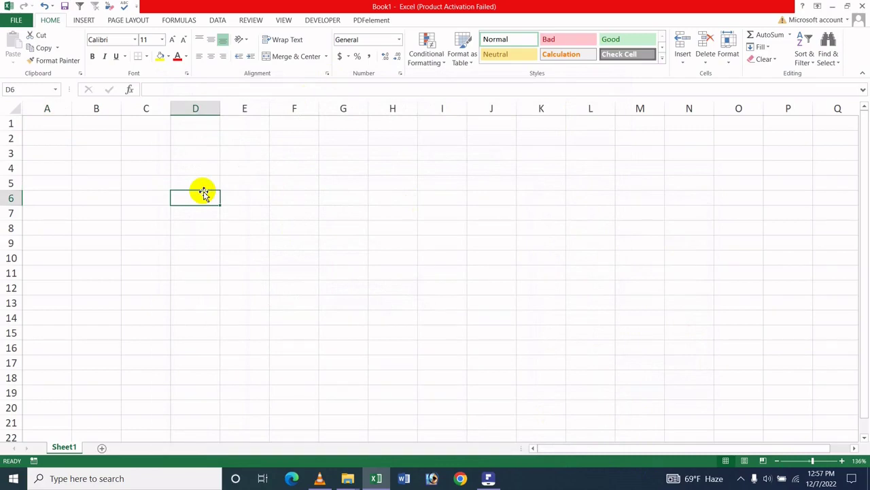
text(IC)
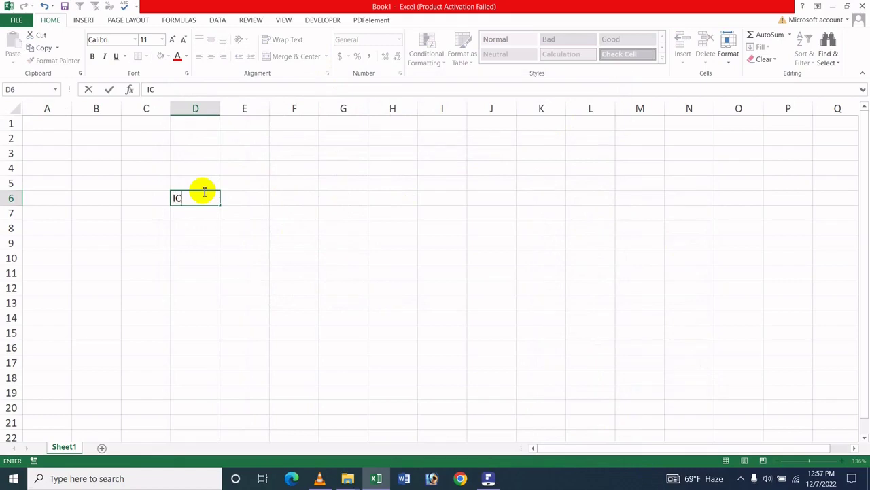
text(he)
key(Return)
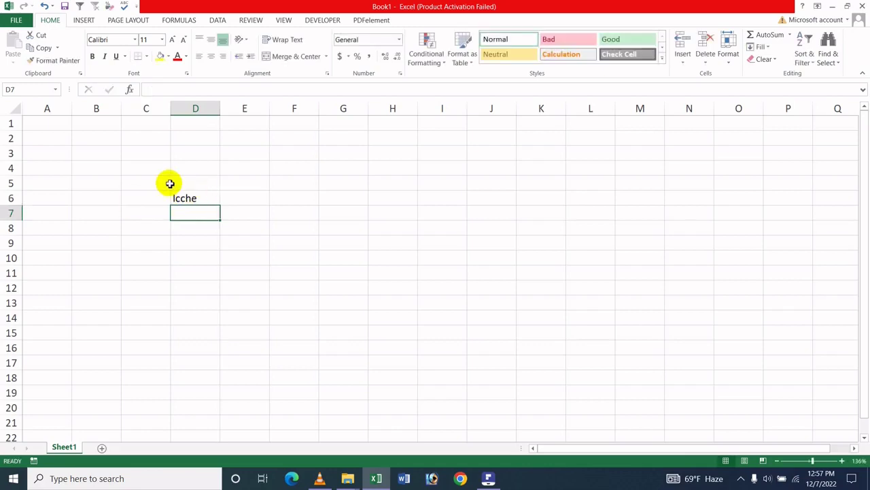
Enter another personal name in cell D7, retyping it until only its first letter is capitalized.
text(Nu)
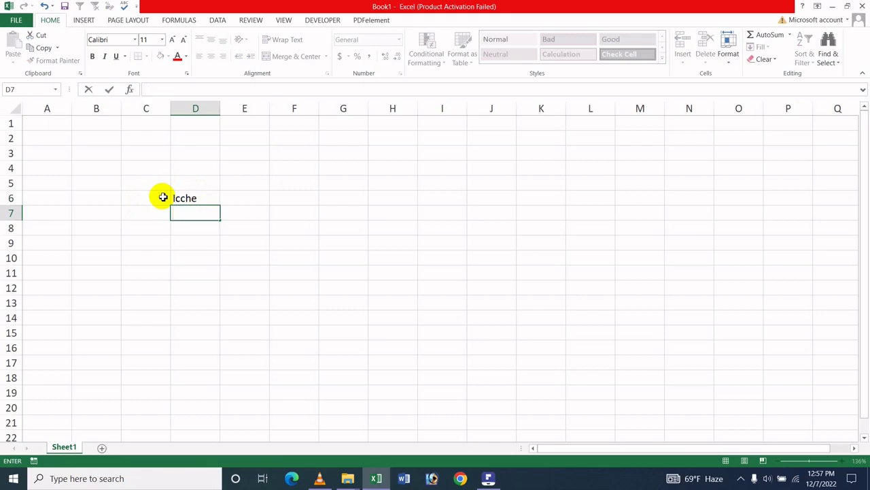
text(han)
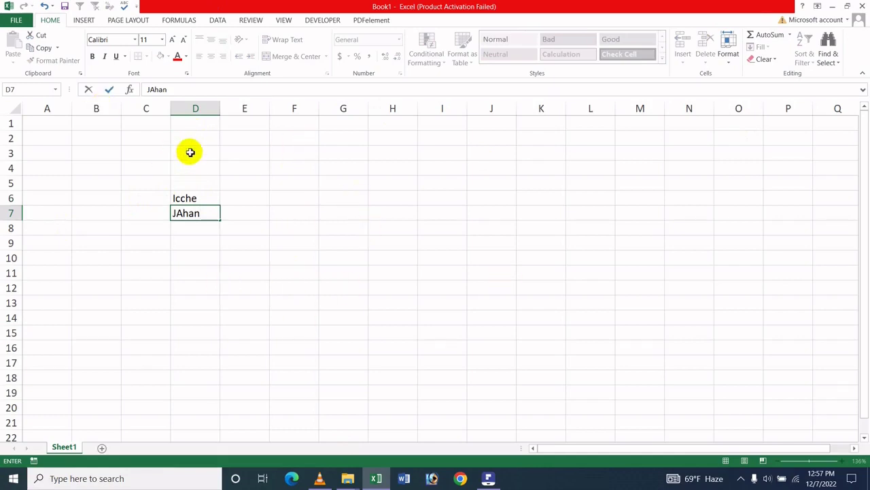
key(BackSpace)
key(BackSpace)
key(BackSpace)
key(BackSpace)
text(ahan)
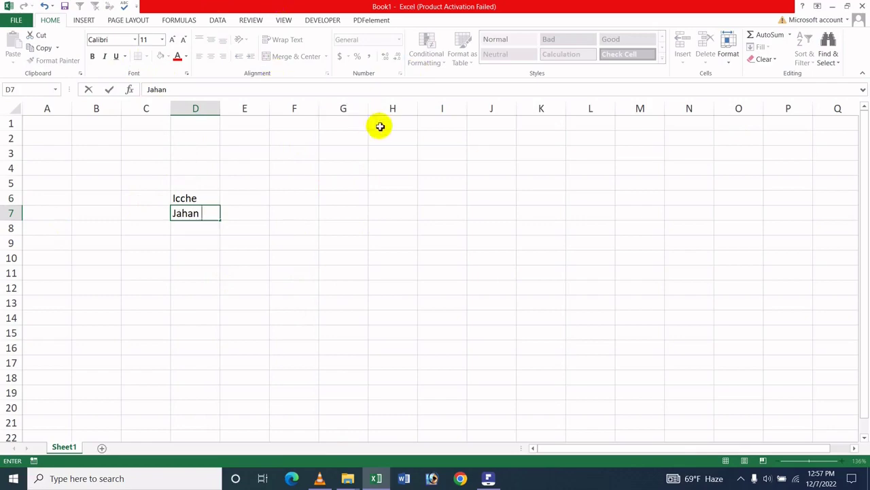
click(289, 241)
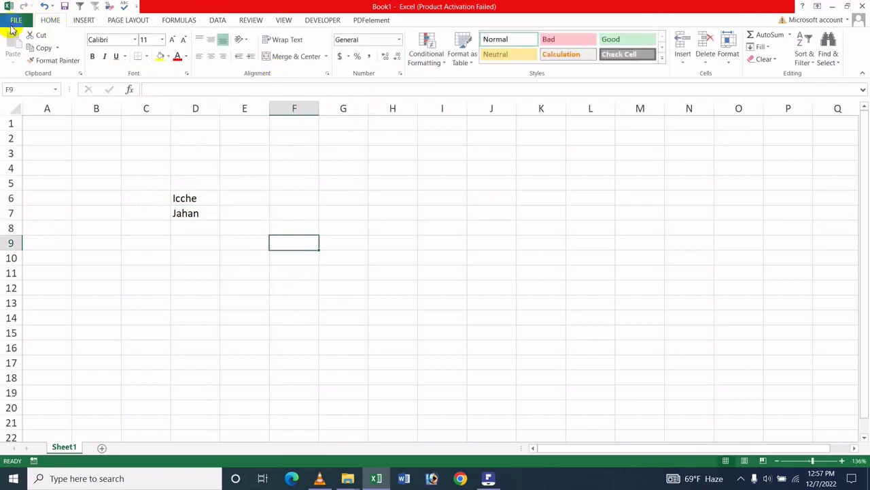
Turn off the AutoCorrect option Correct TWo INitial CApitals in the proofing options.
click(13, 22)
click(30, 245)
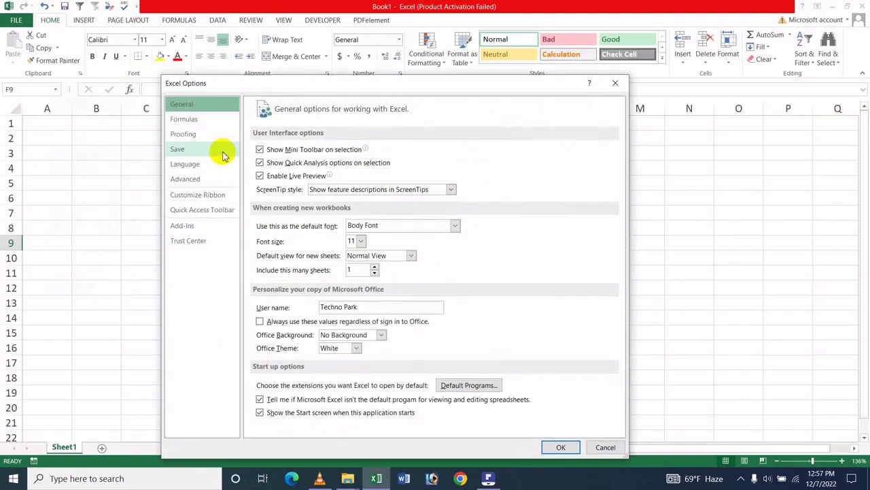
click(217, 137)
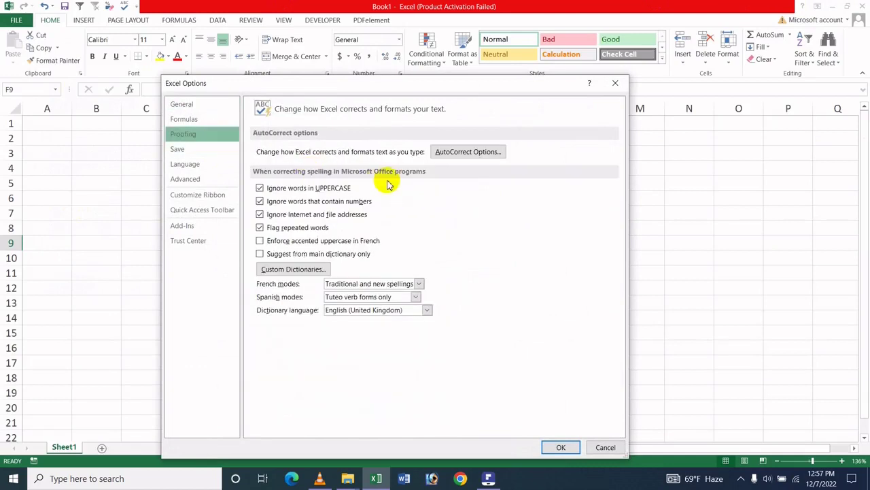
click(448, 151)
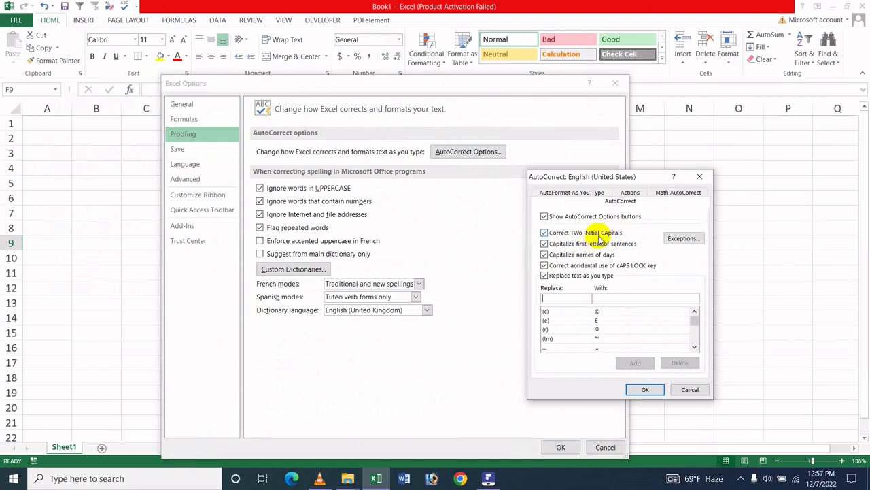
click(645, 389)
click(563, 447)
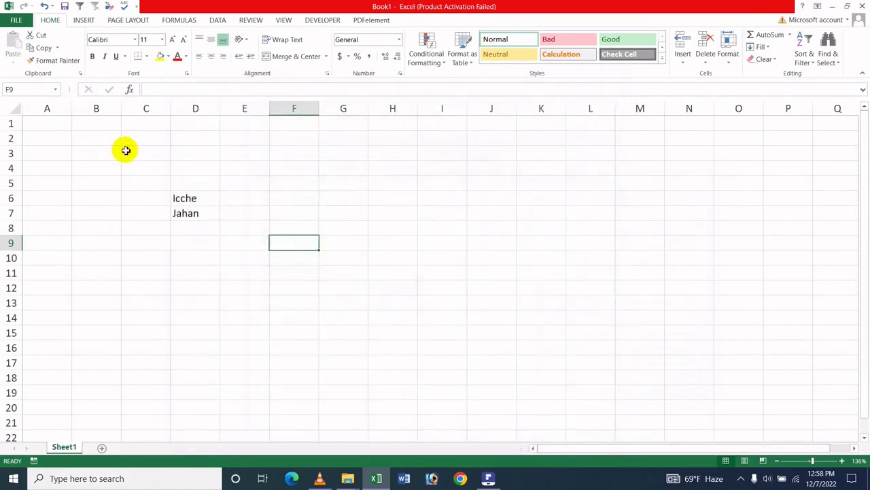
Enter two personal names with two initial capitals each in cells D9 and D10.
click(192, 239)
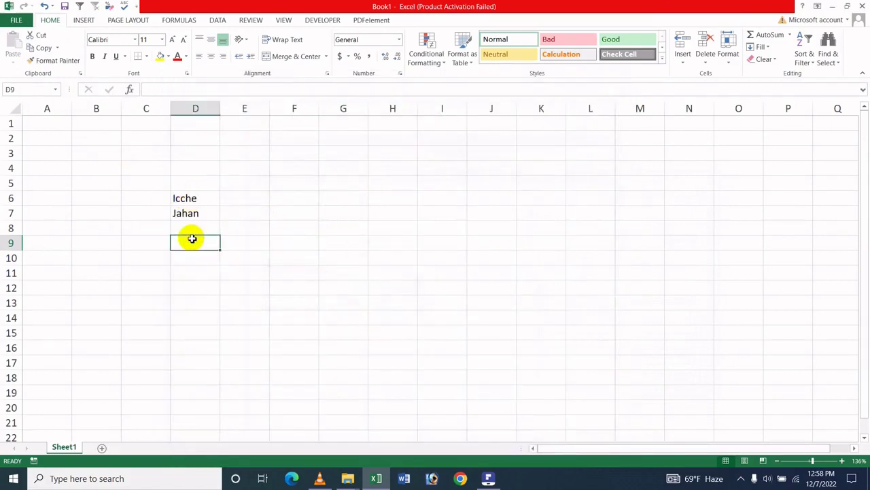
text(NUsrat)
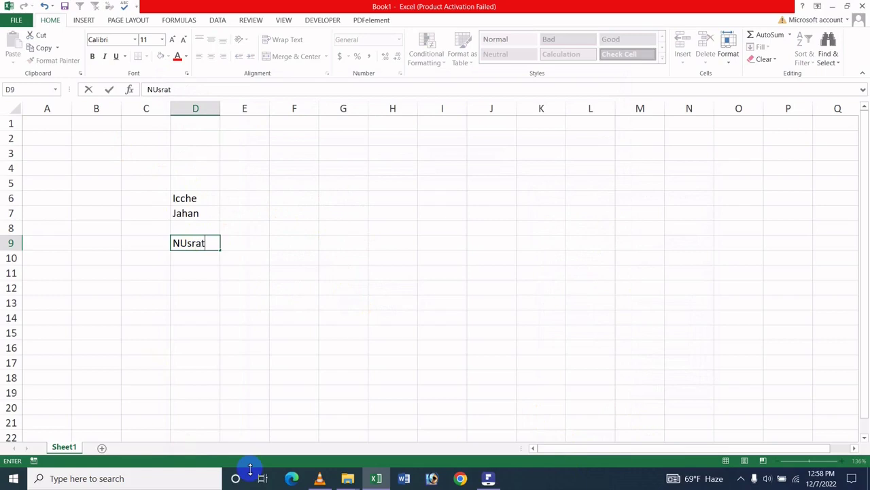
key(Return)
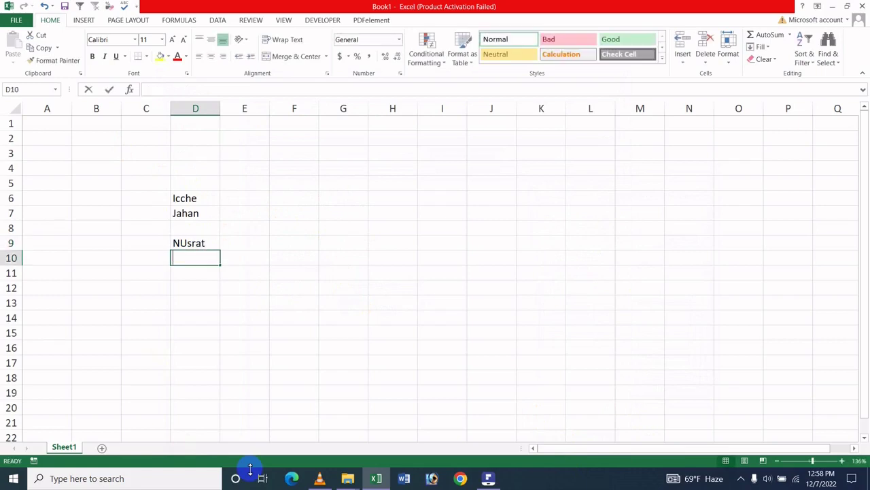
text(ICche)
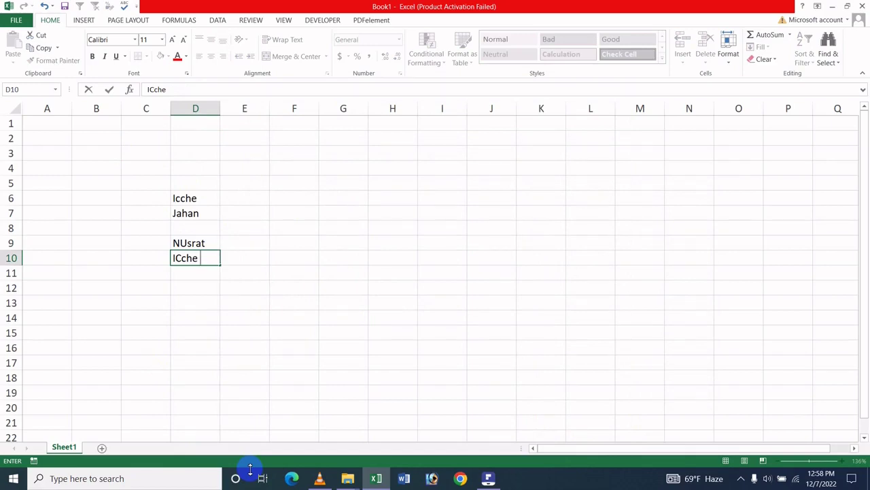
click(340, 184)
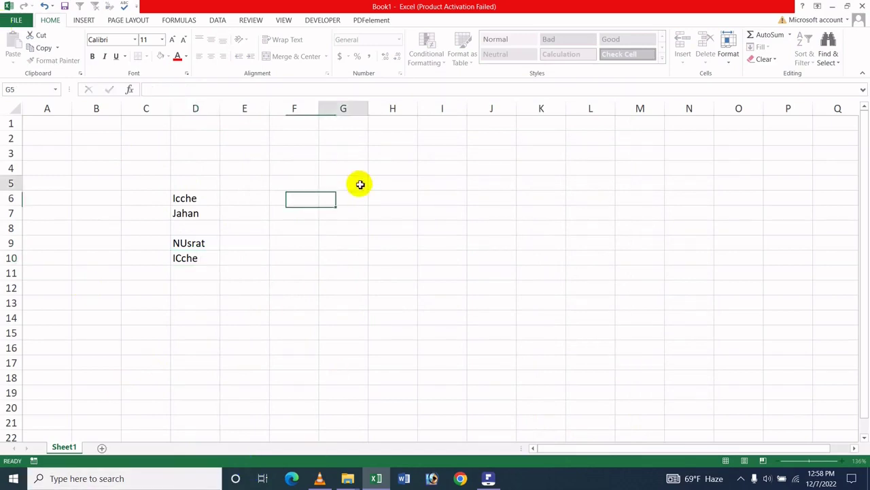
Turn the AutoCorrect option Correct TWo INitial CApitals back on in the proofing options.
click(16, 20)
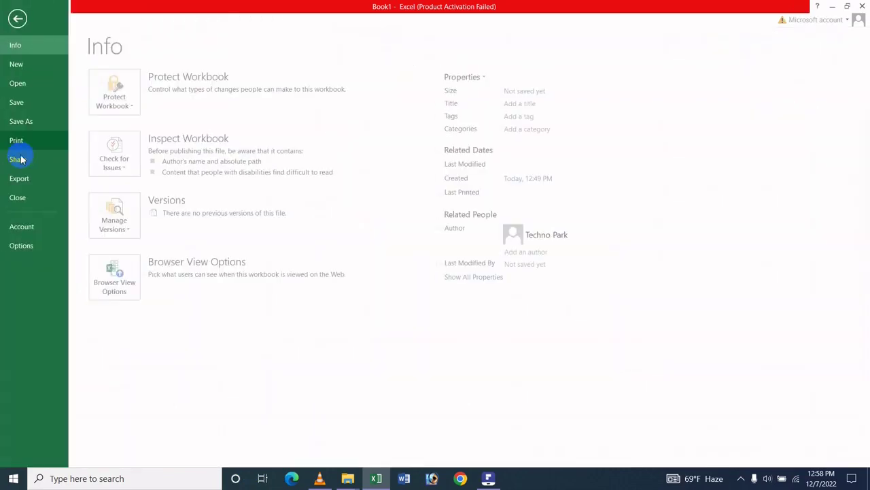
click(17, 247)
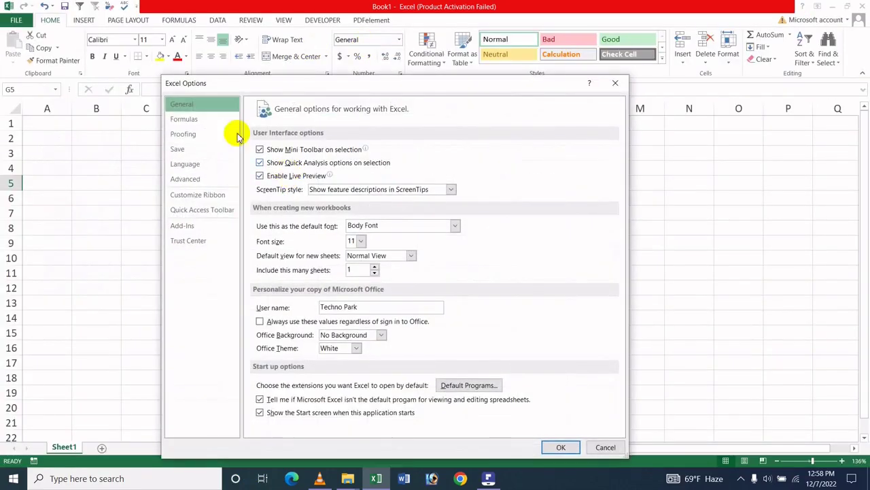
click(206, 136)
click(476, 150)
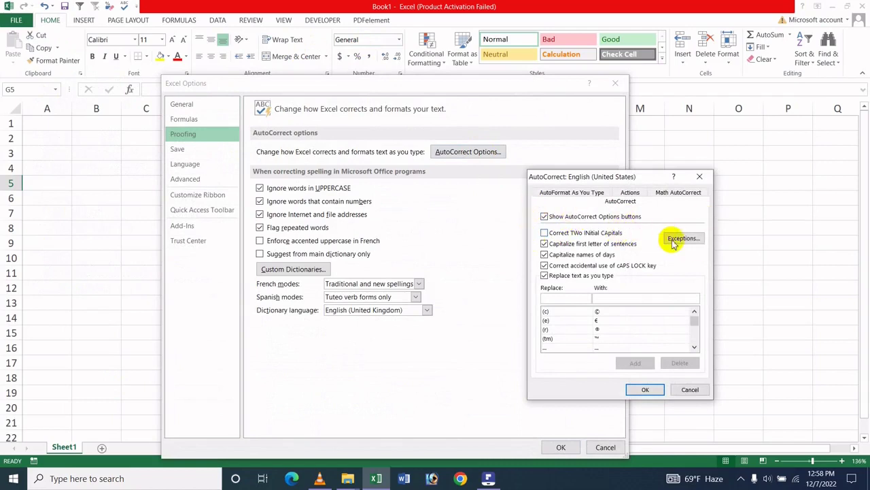
click(593, 233)
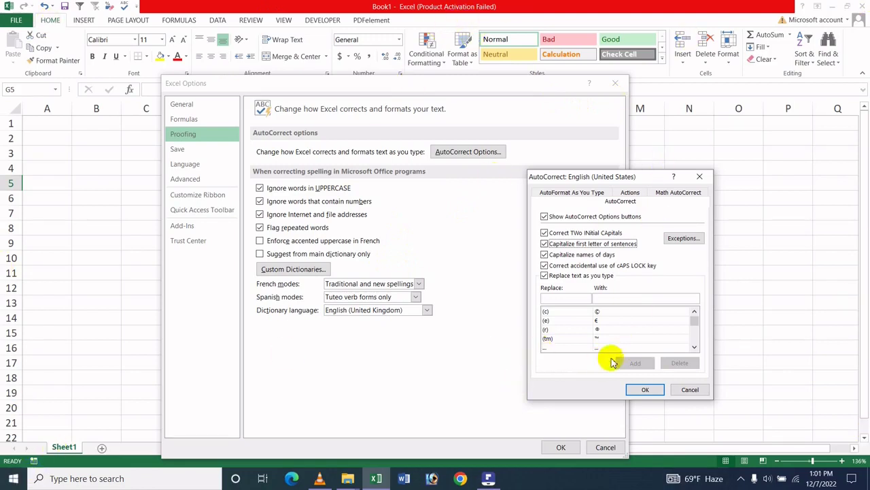
click(645, 390)
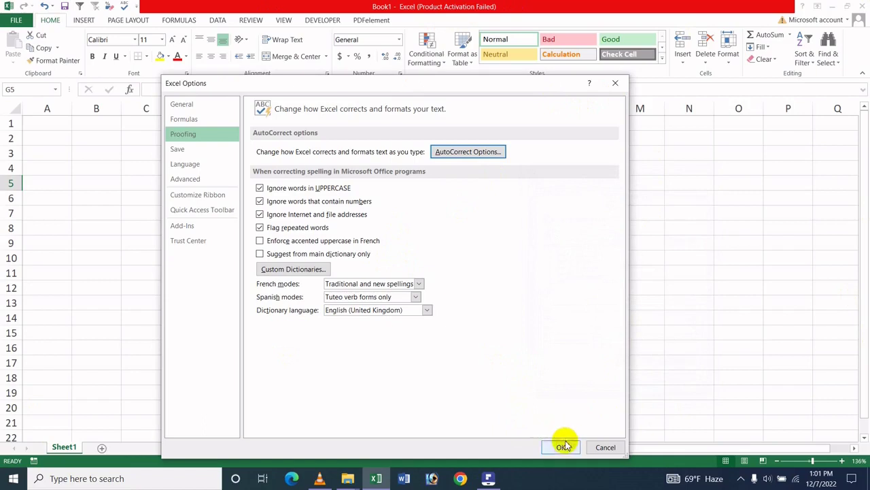
click(561, 445)
Enter "bangladesh" in lowercase followed by a space in cell F8 to test automatic capitalization.
click(253, 233)
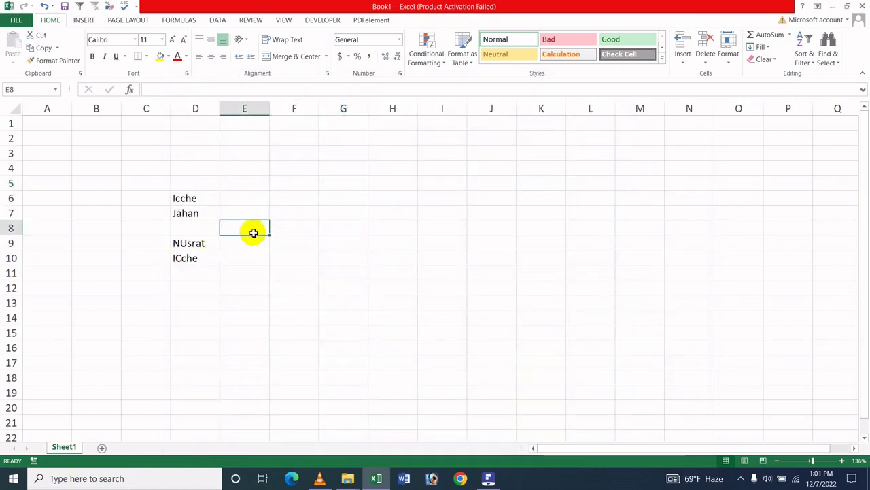
key(Right)
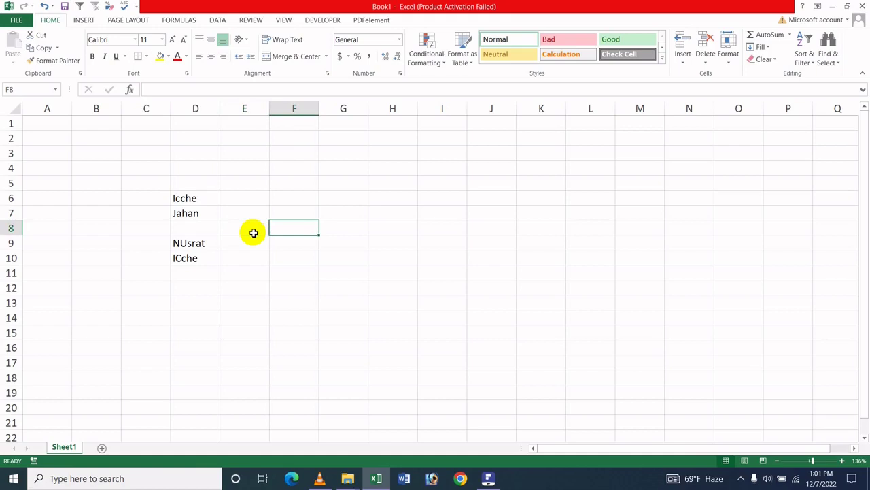
text(banglades)
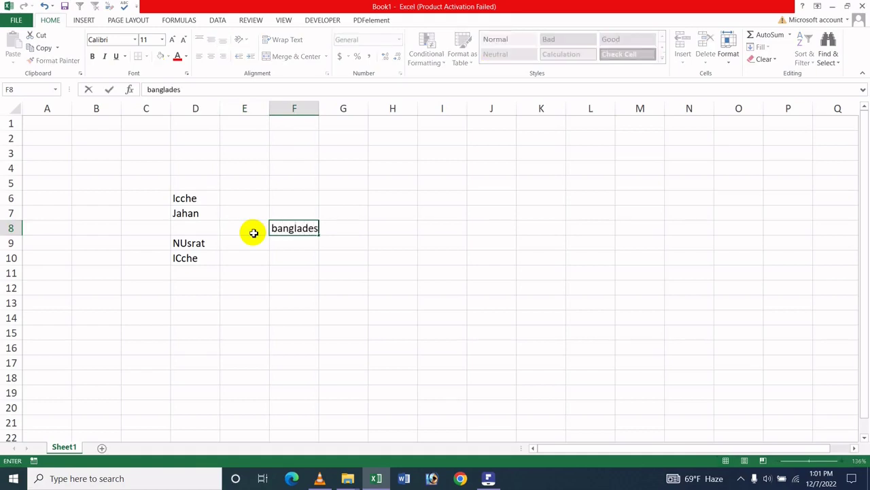
text(h)
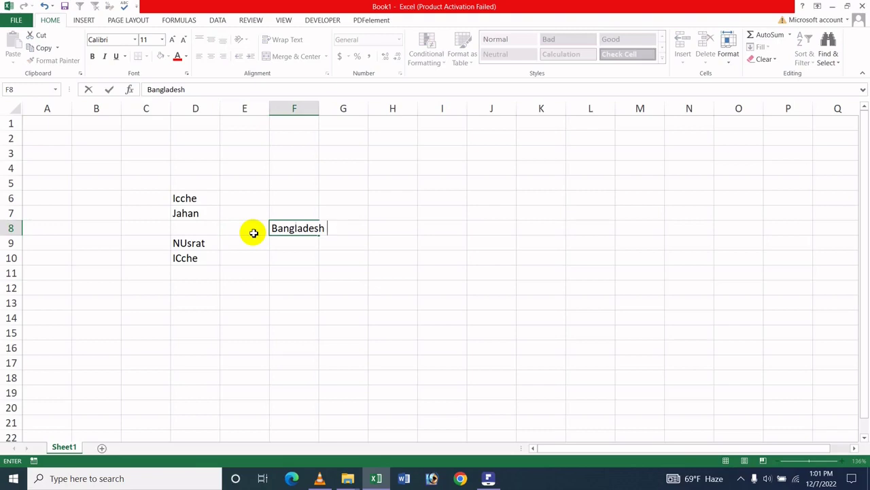
click(293, 288)
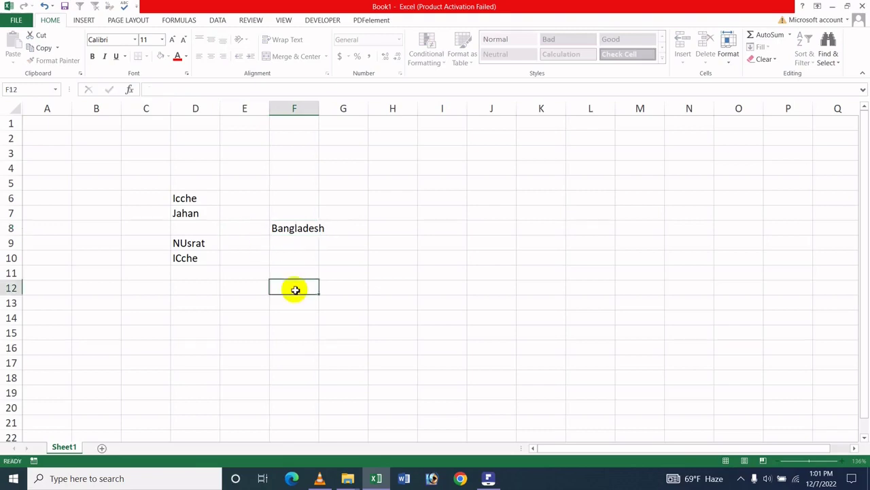
Turn off the AutoCorrect option Capitalize first letter of sentences in the proofing options.
click(16, 19)
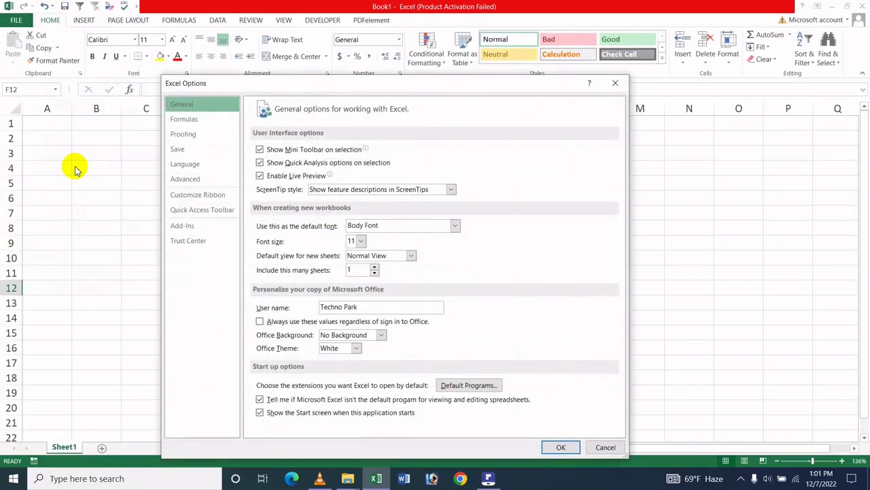
click(197, 136)
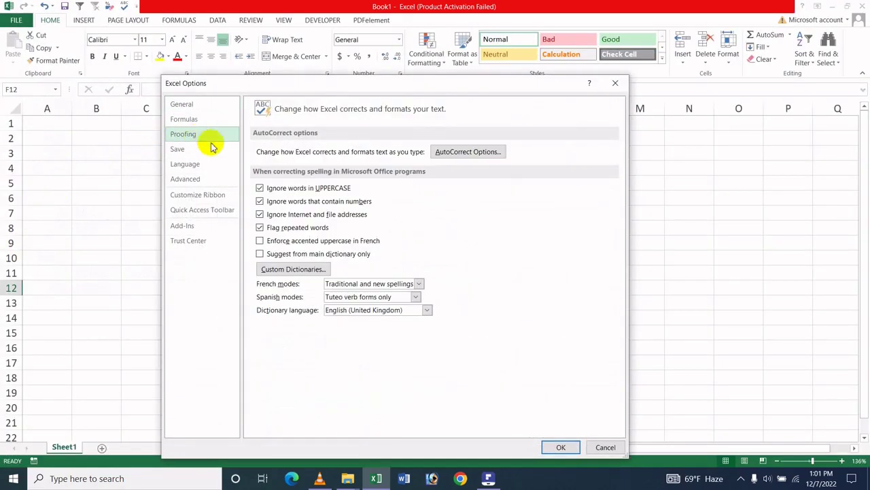
click(442, 153)
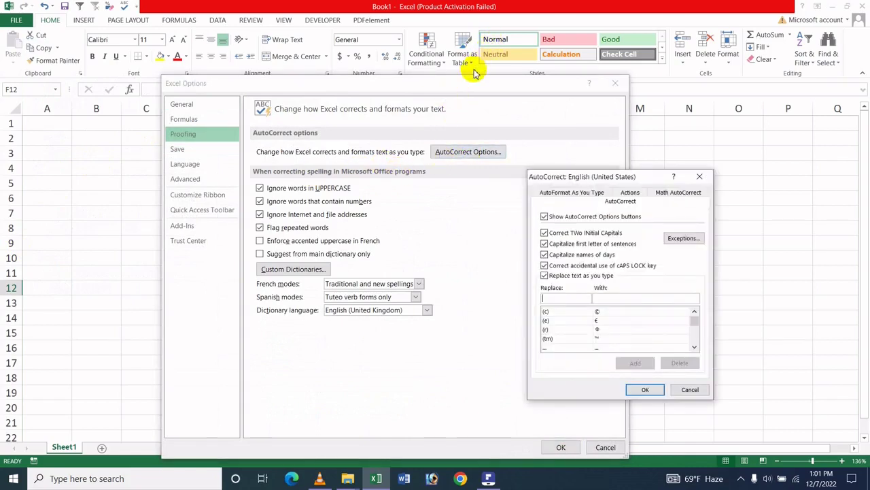
click(607, 244)
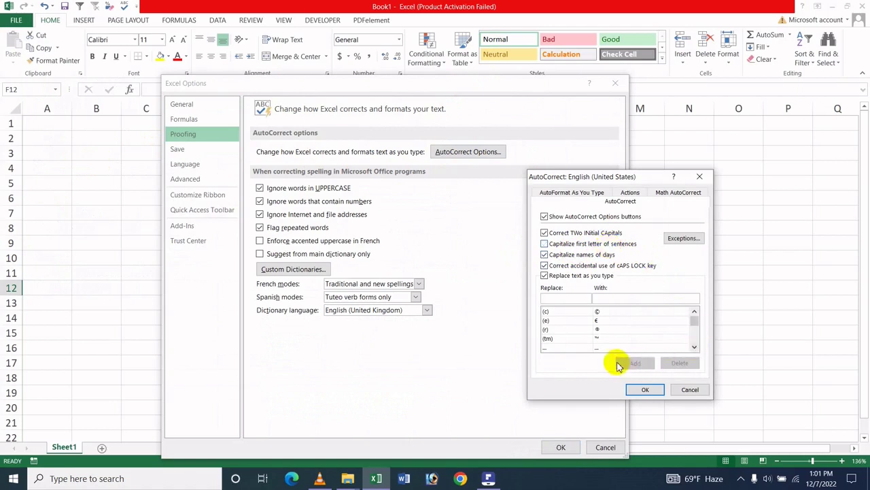
click(656, 387)
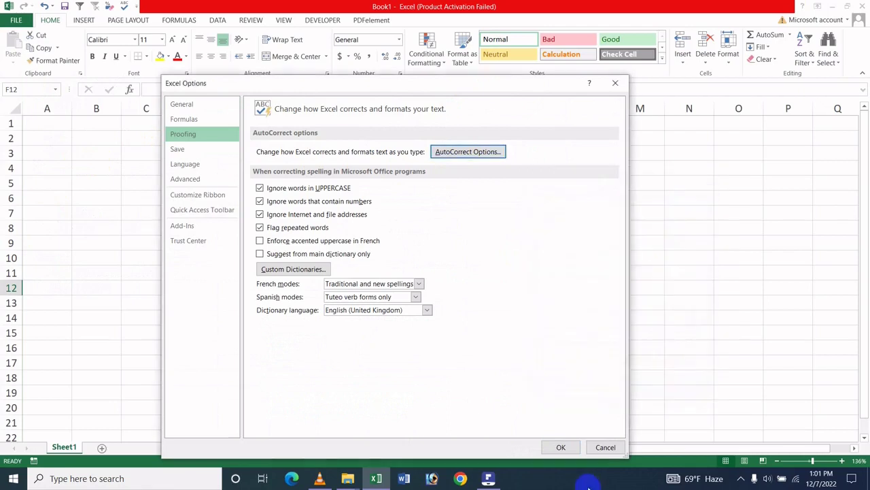
click(563, 447)
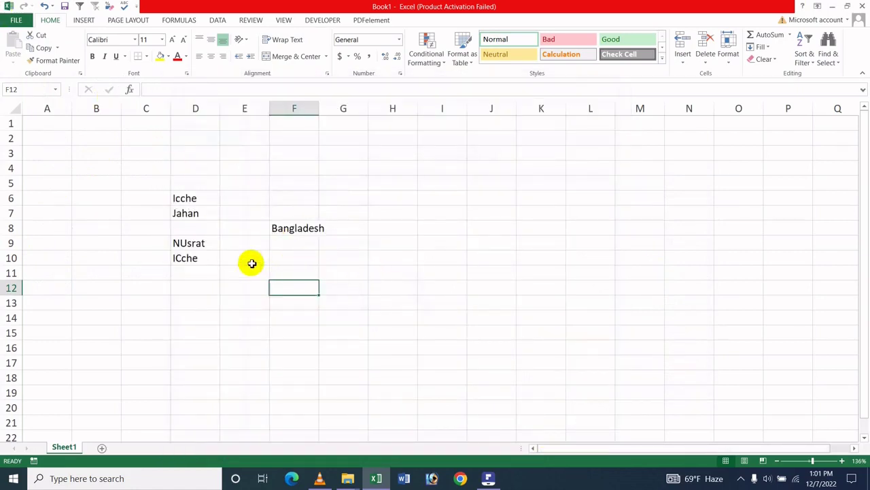
Enter "dhaka" in lowercase in cell F10 to test typing with sentence capitalization off.
click(308, 259)
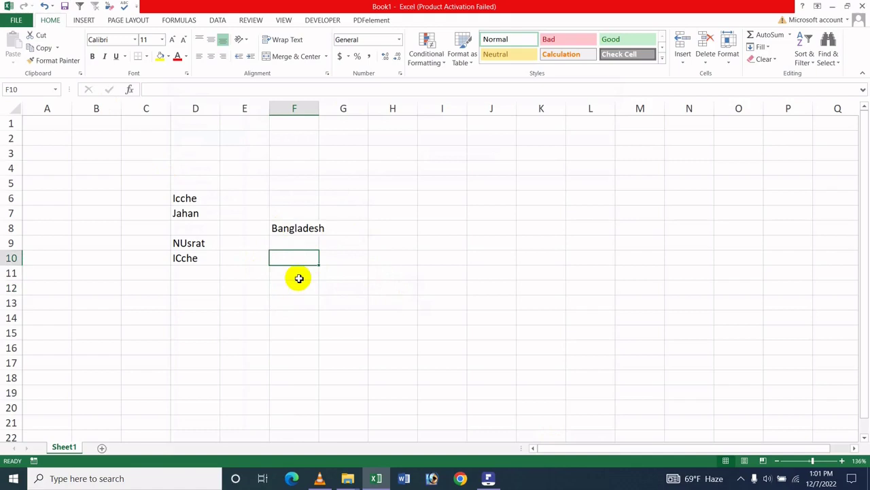
text(d)
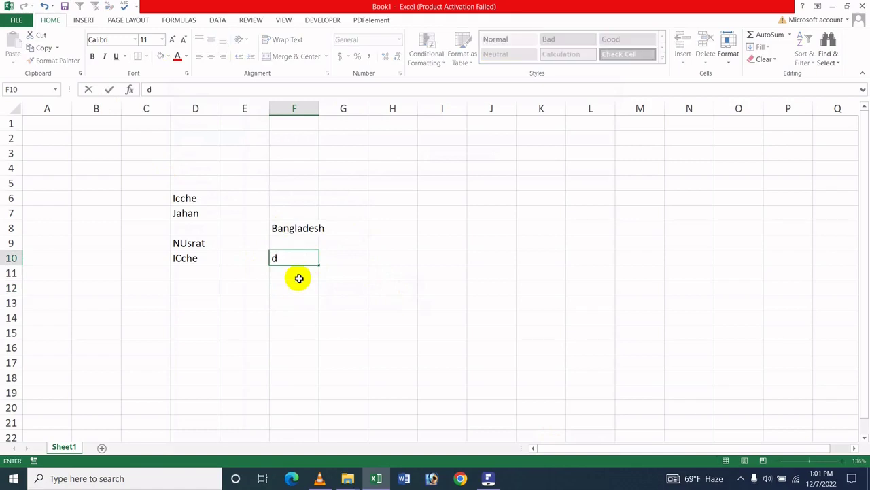
text(haka)
click(302, 291)
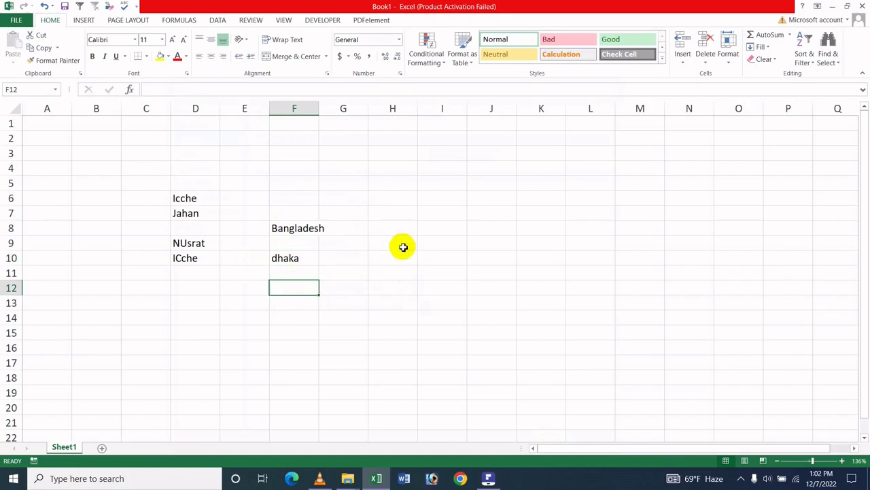
Turn the AutoCorrect option Capitalize first letter of sentences back on in the proofing options.
click(16, 20)
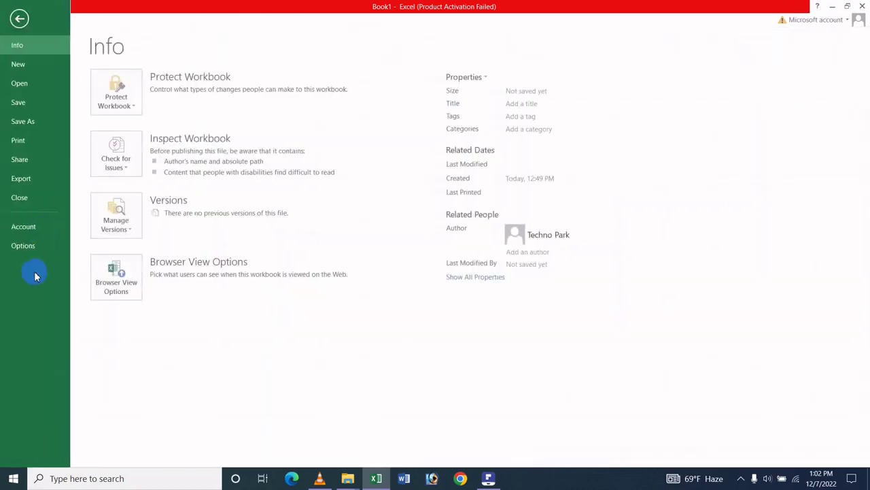
click(32, 252)
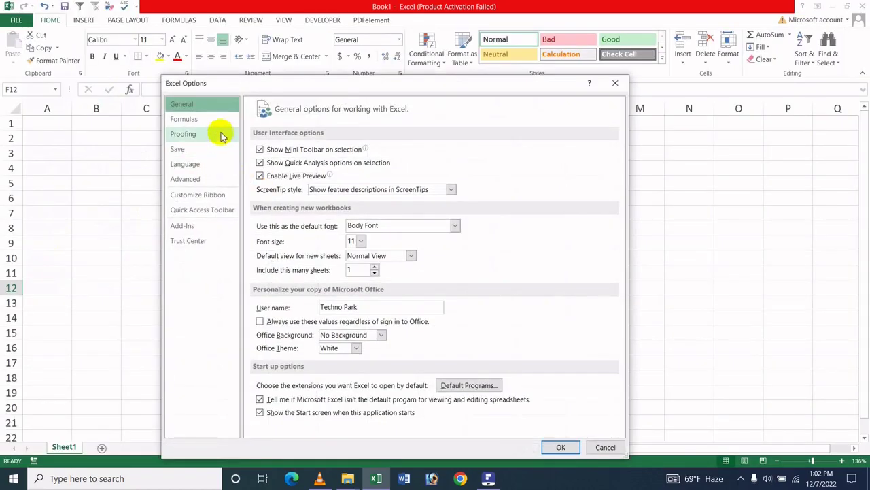
click(222, 133)
click(473, 154)
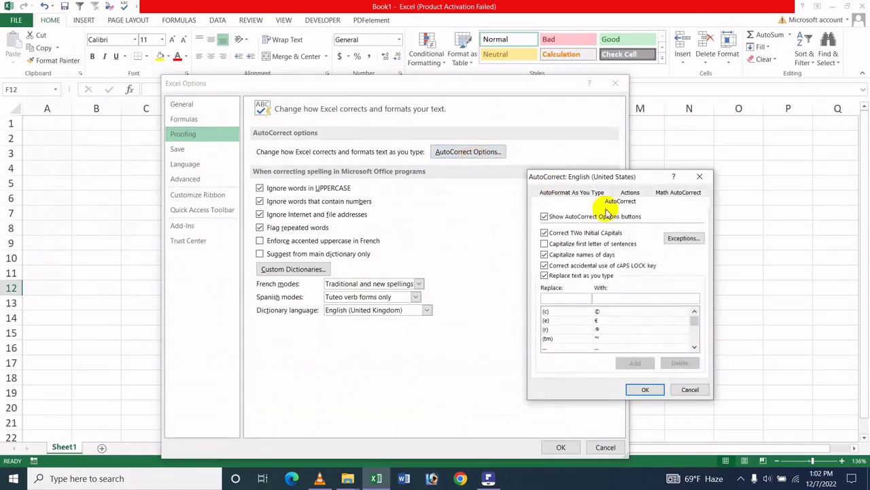
click(559, 244)
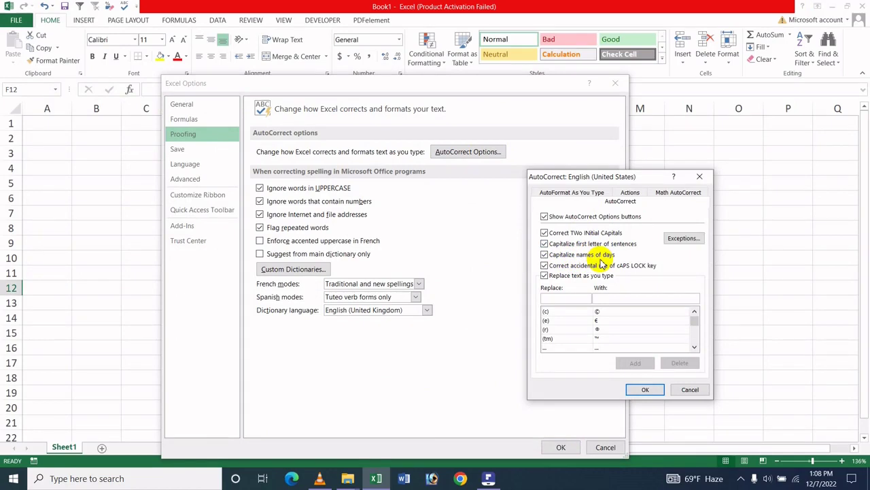
click(642, 389)
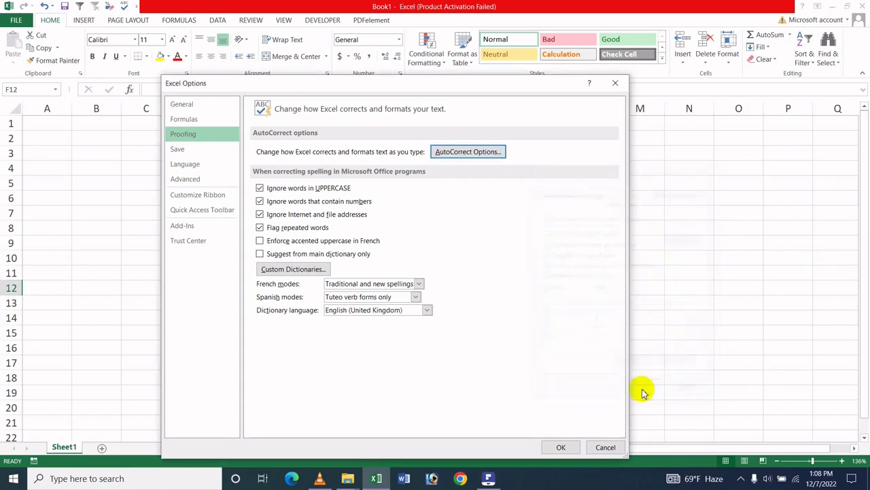
click(560, 448)
Enter "saturday" in cell I7 and "monday" in cell I8, both in lowercase, to test day-name capitalization.
click(479, 261)
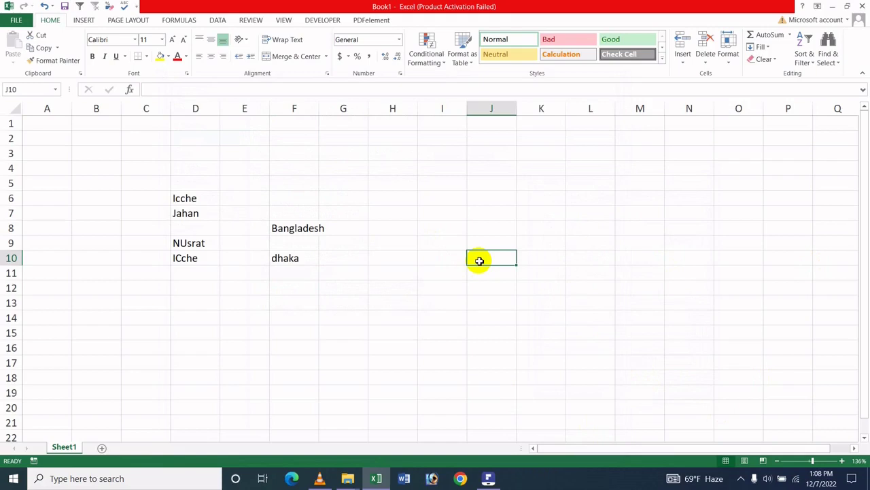
click(423, 214)
text(s)
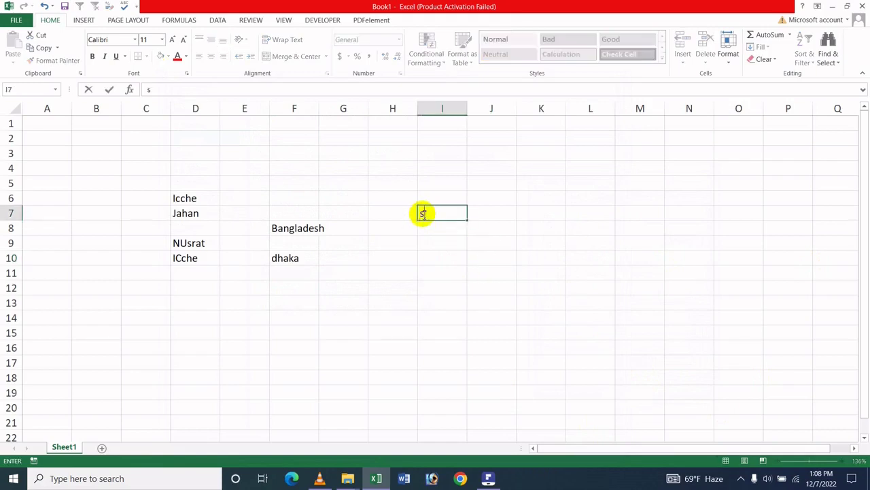
text(aturday)
key(Return)
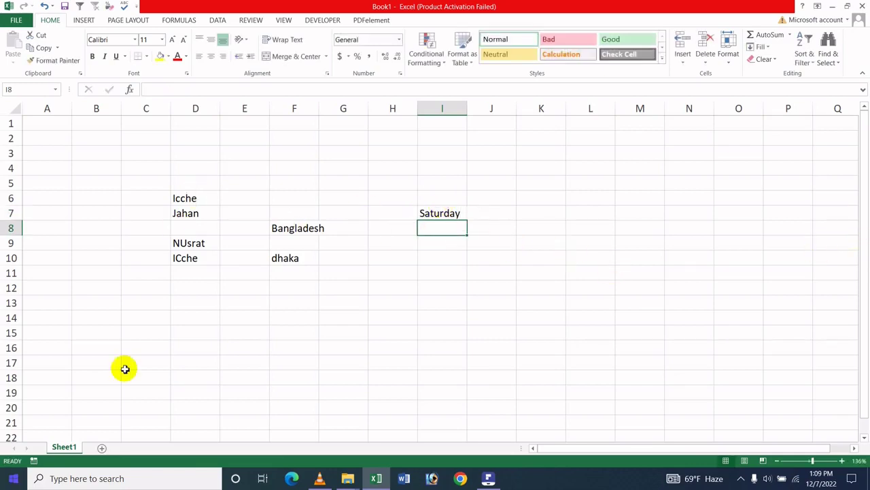
text(mon)
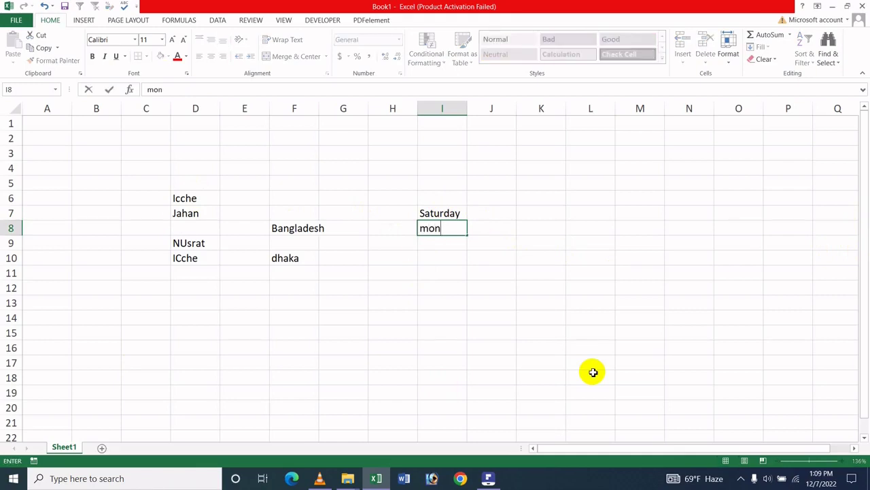
text(day)
key(Return)
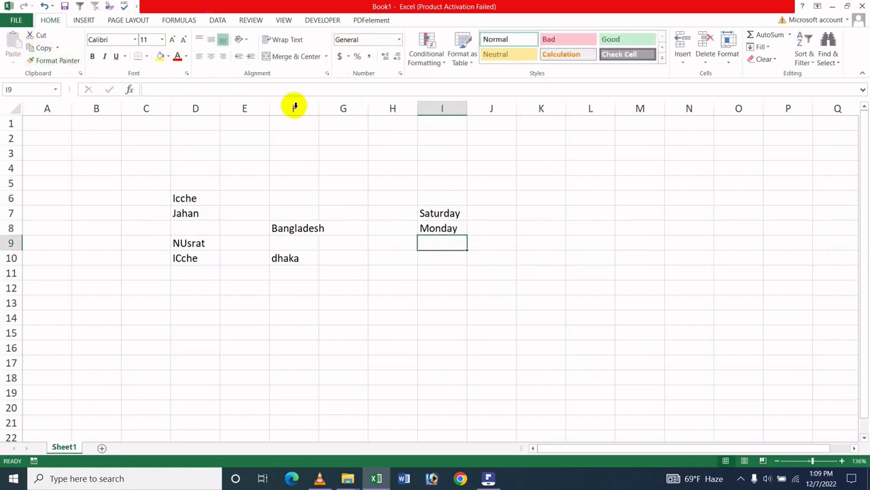
Turn off the AutoCorrect option Capitalize names of days in the proofing options.
click(11, 22)
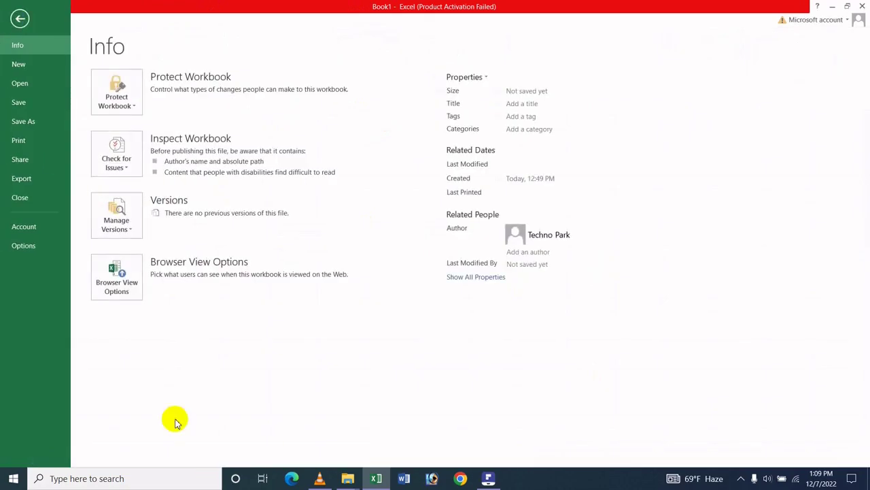
click(24, 253)
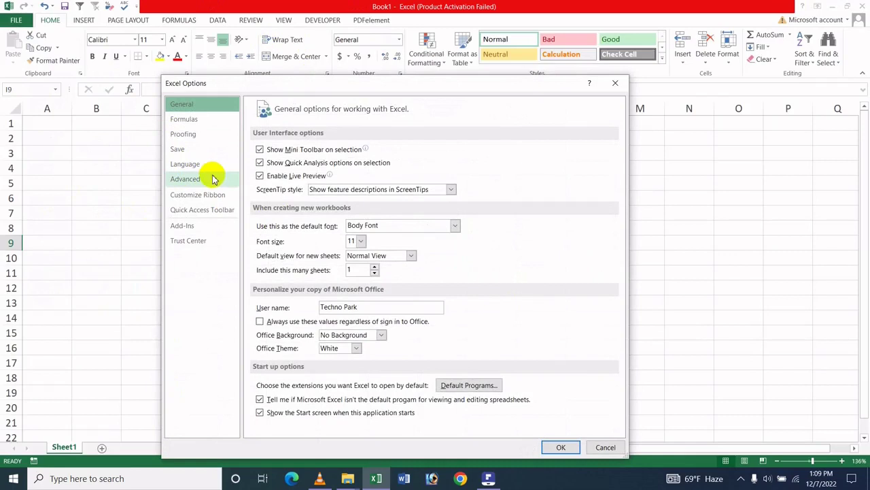
click(208, 134)
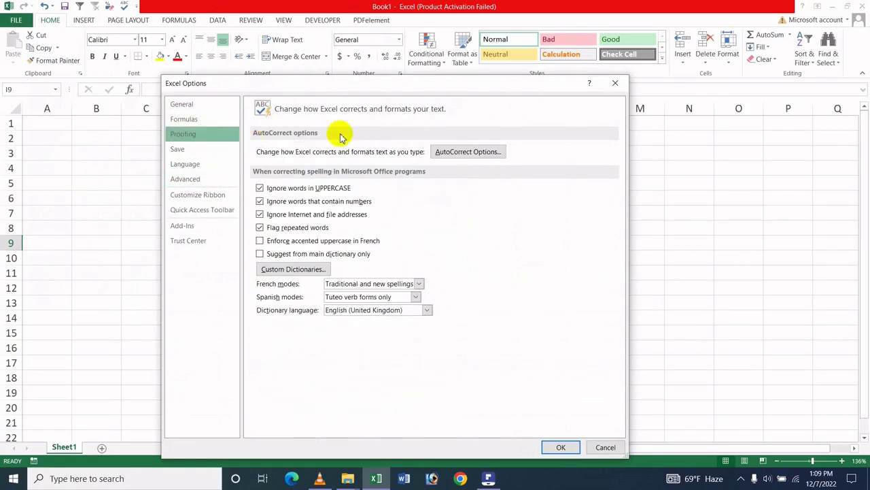
click(447, 155)
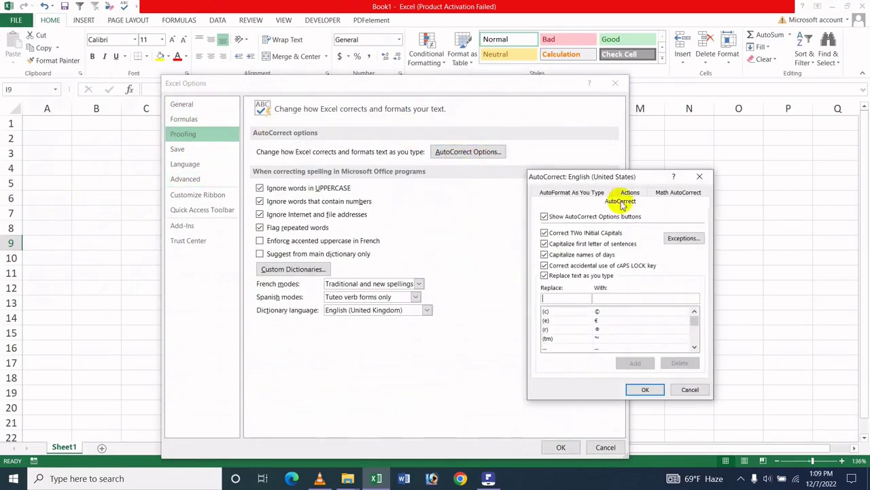
click(642, 392)
click(562, 447)
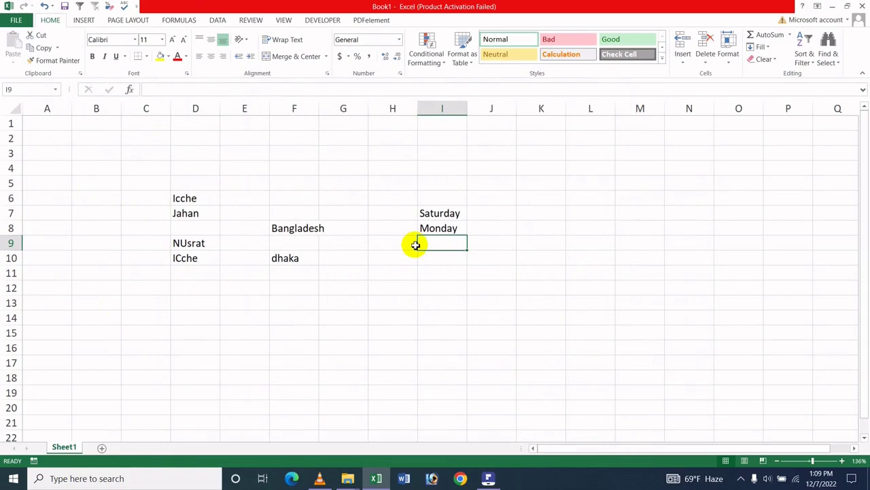
Enter "friday" in cell I9 and "sanday" in cell I10, both in lowercase.
text(fri)
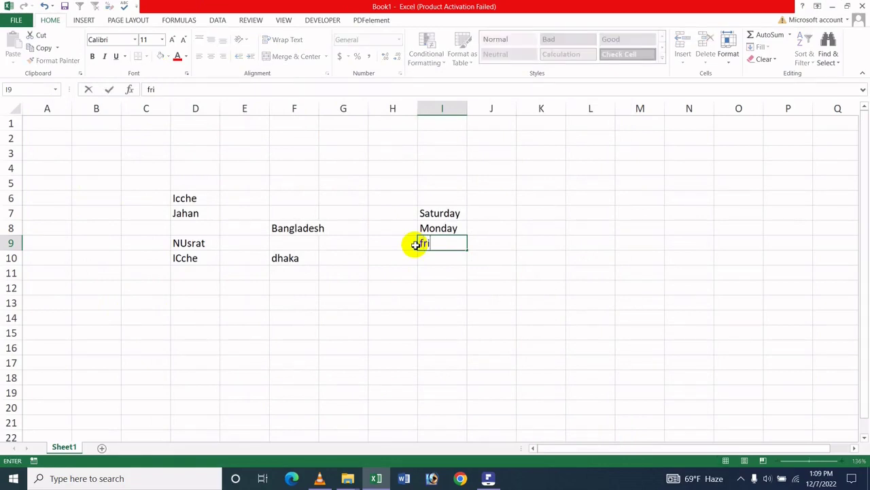
text(day)
key(Return)
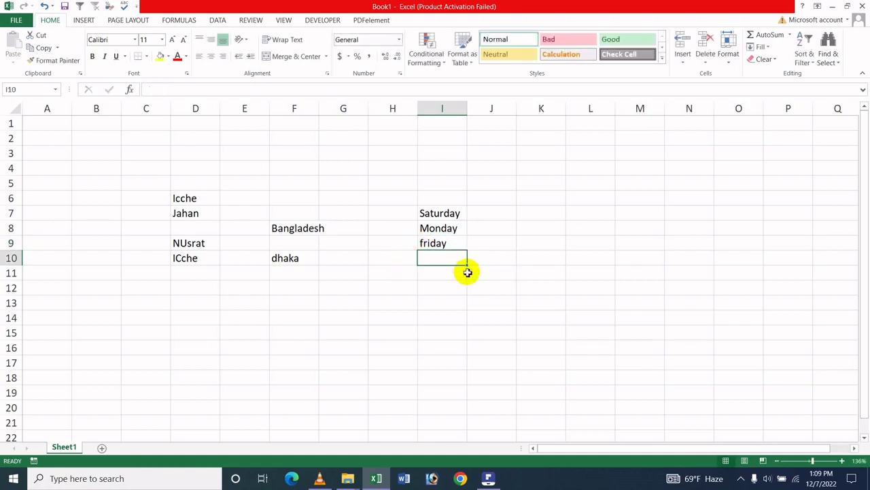
text(s)
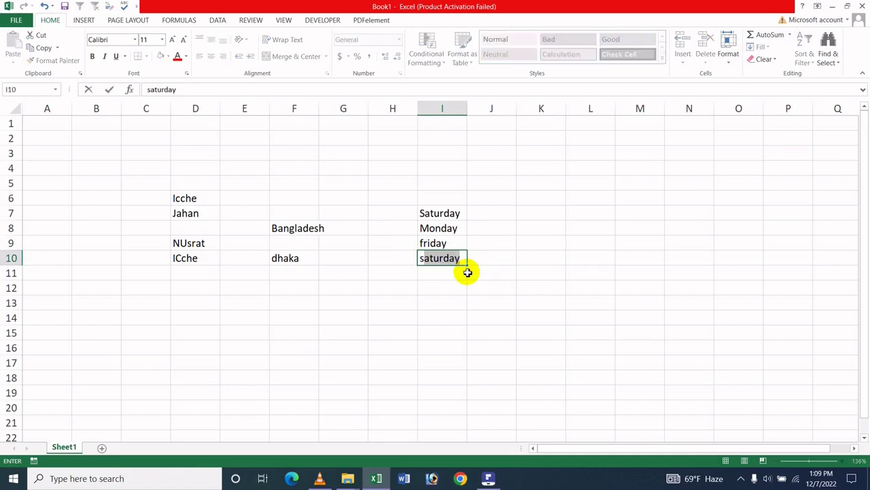
text(an)
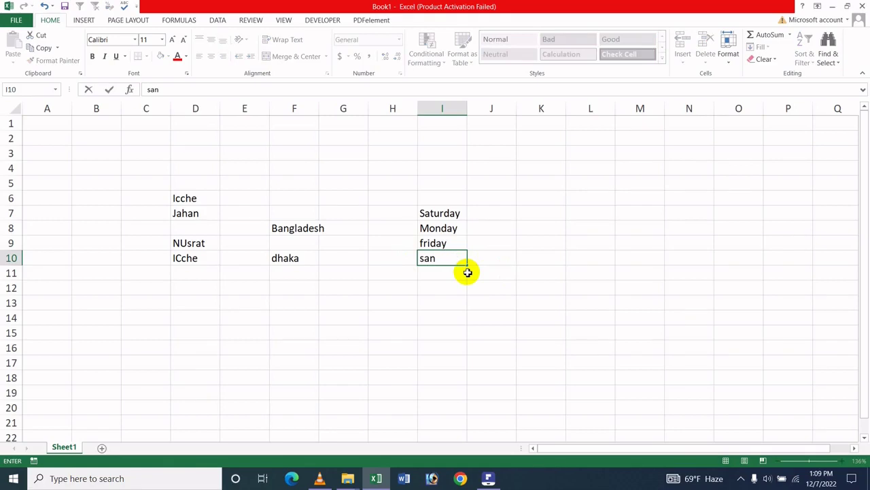
text(day)
key(Return)
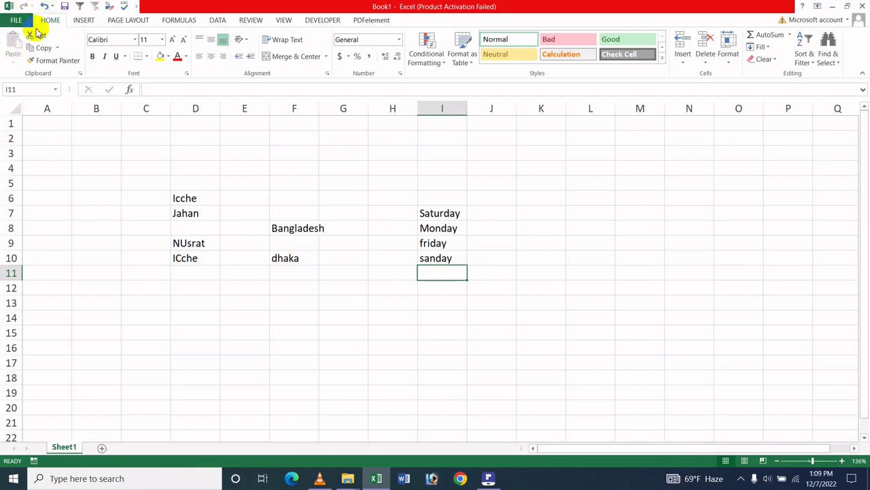
Turn the AutoCorrect option Capitalize names of days back on in the proofing options.
click(15, 24)
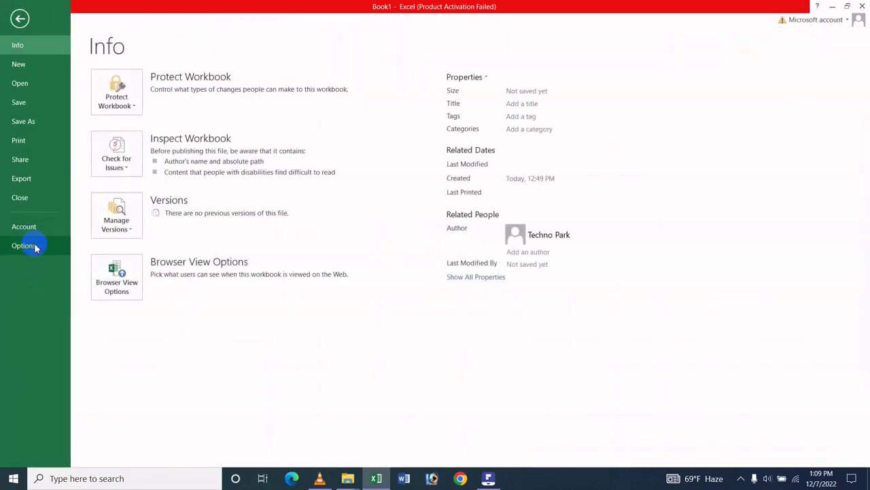
key(Escape)
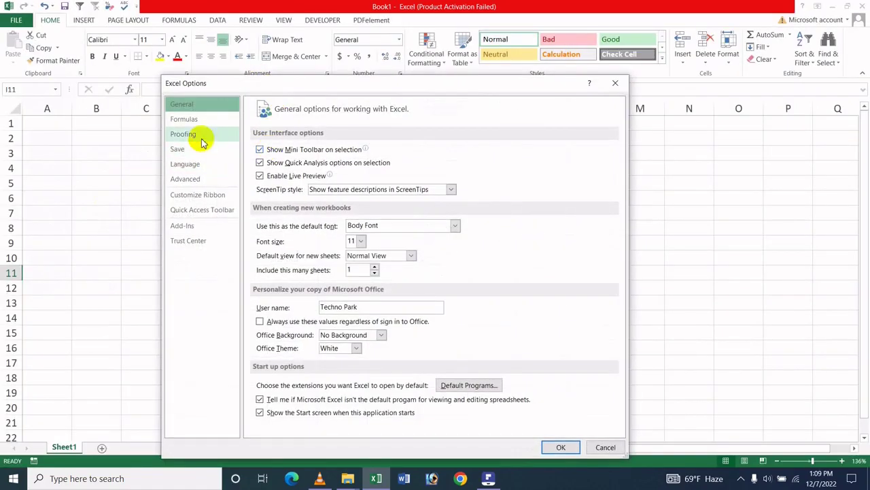
click(197, 134)
click(440, 152)
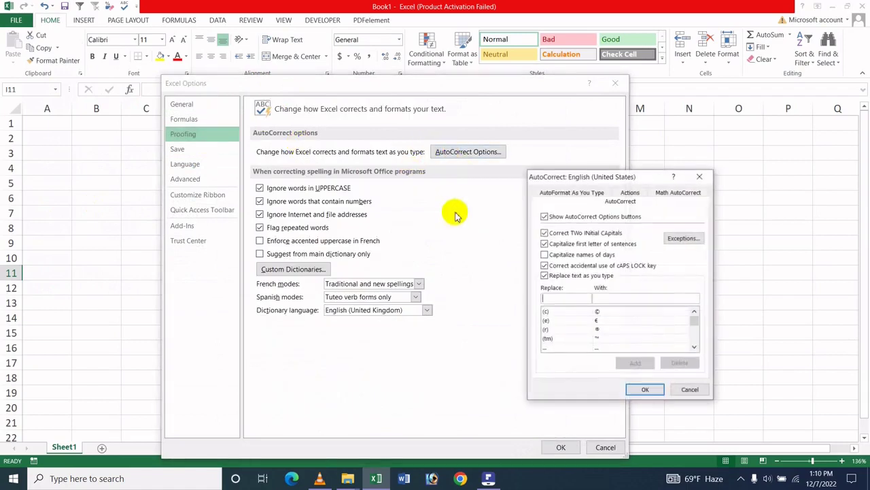
click(555, 256)
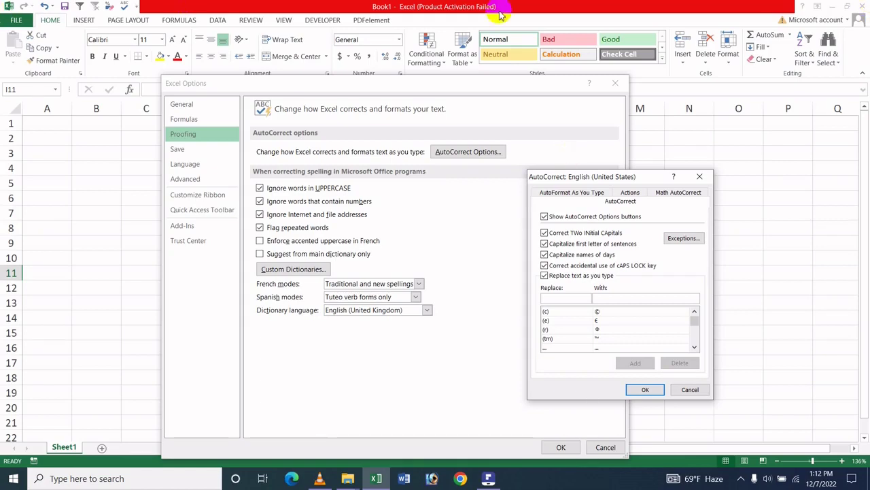
click(646, 393)
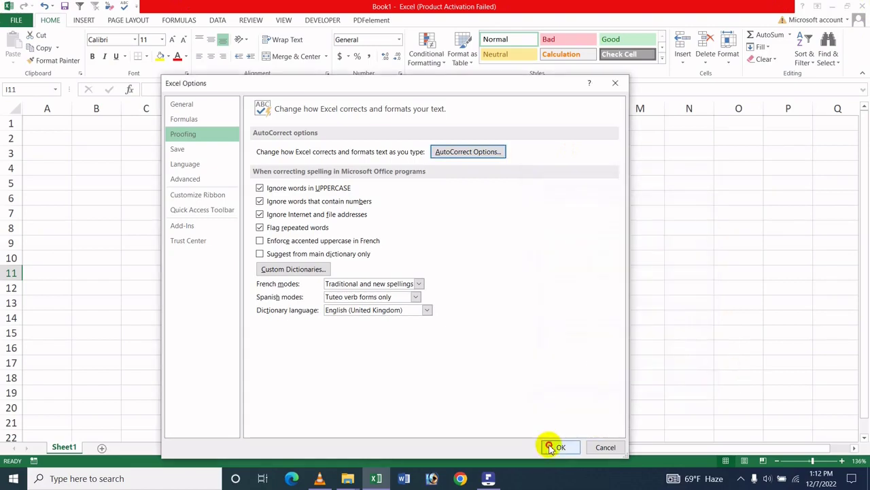
click(555, 445)
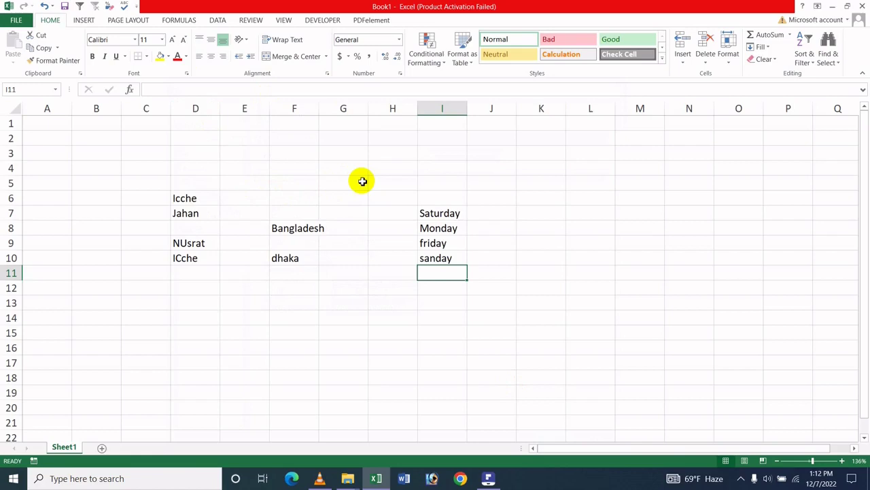
Enter "cAT" with inverted capitalization in cell K12 to test the accidental Caps Lock correction.
click(511, 291)
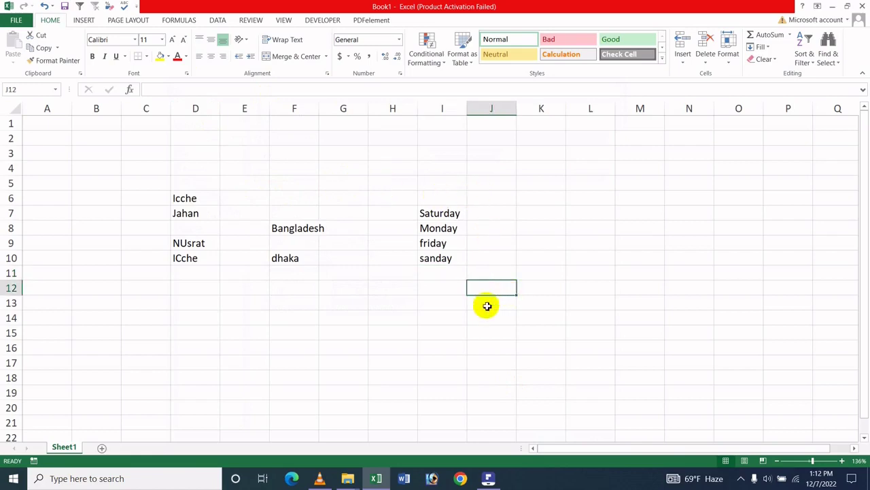
key(Right)
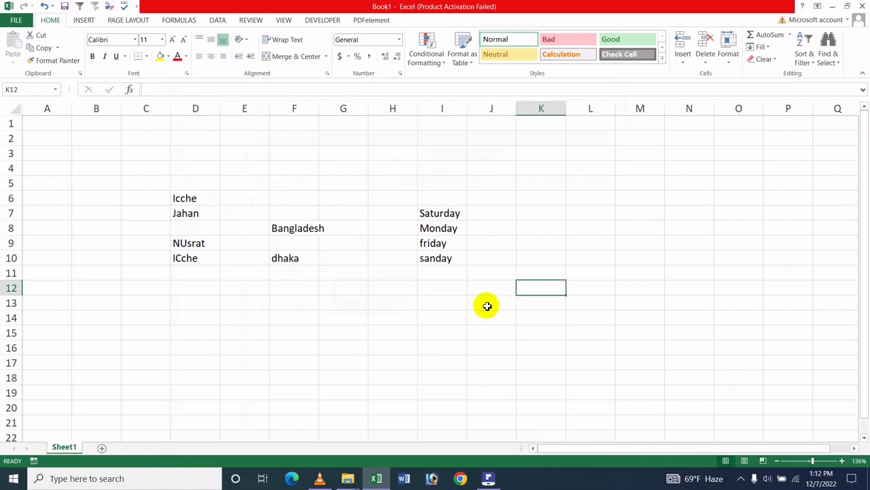
text(cAT)
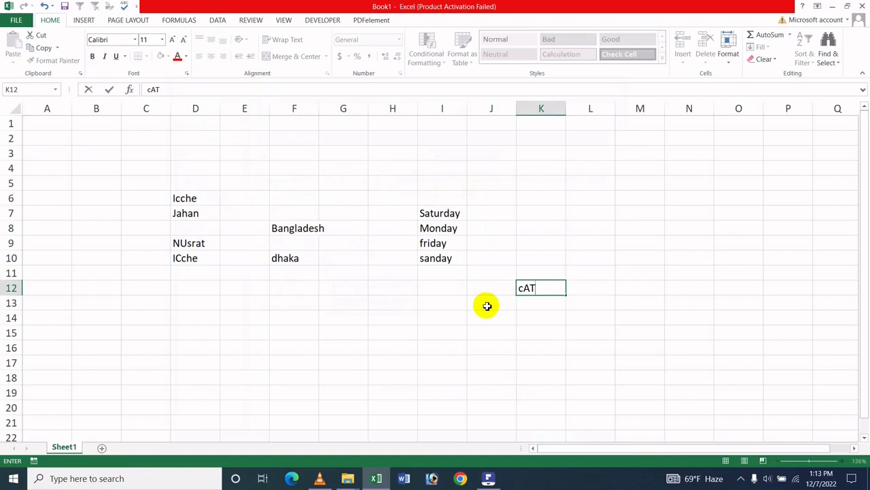
key(Return)
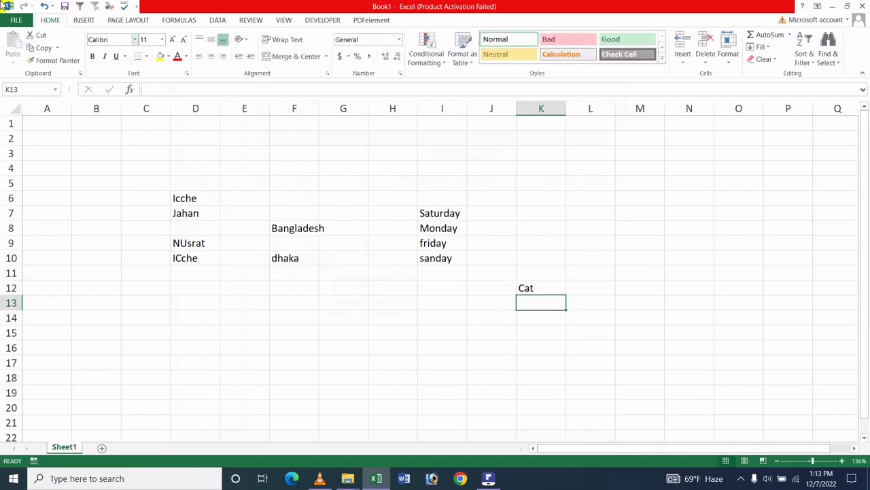
Turn off the AutoCorrect option Correct accidental use of cAPS LOCK key in the proofing options.
click(21, 22)
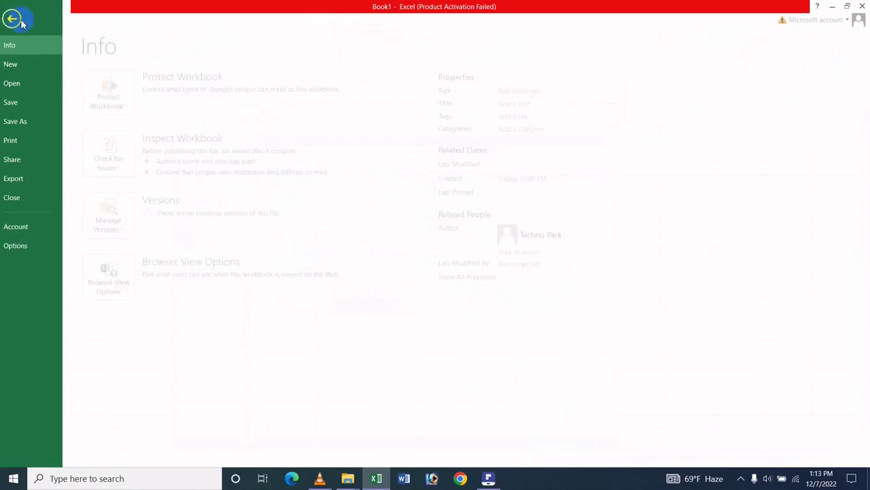
click(19, 246)
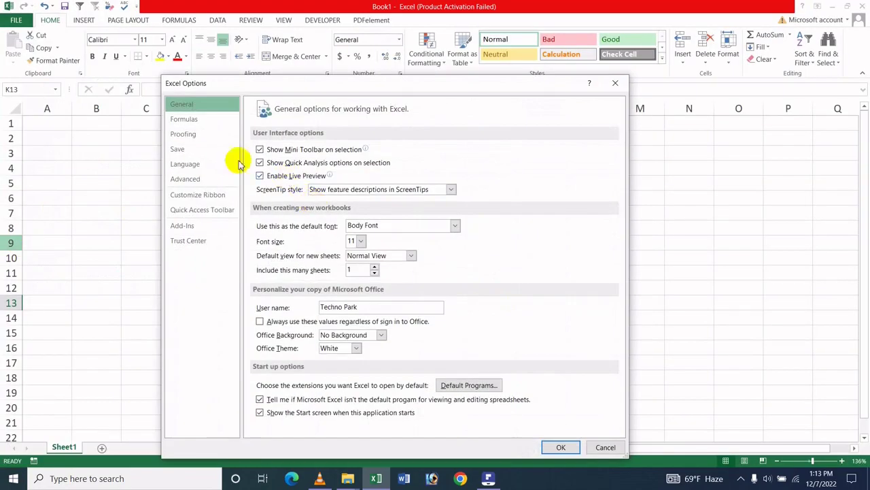
click(185, 135)
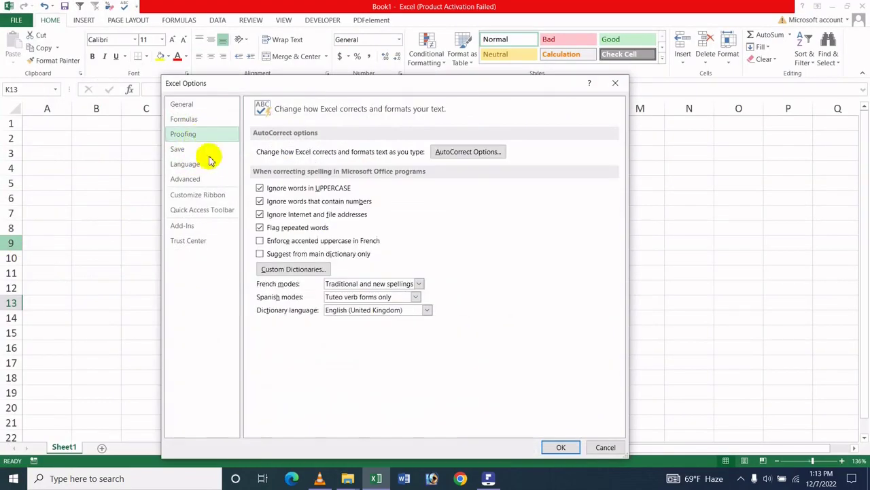
click(469, 151)
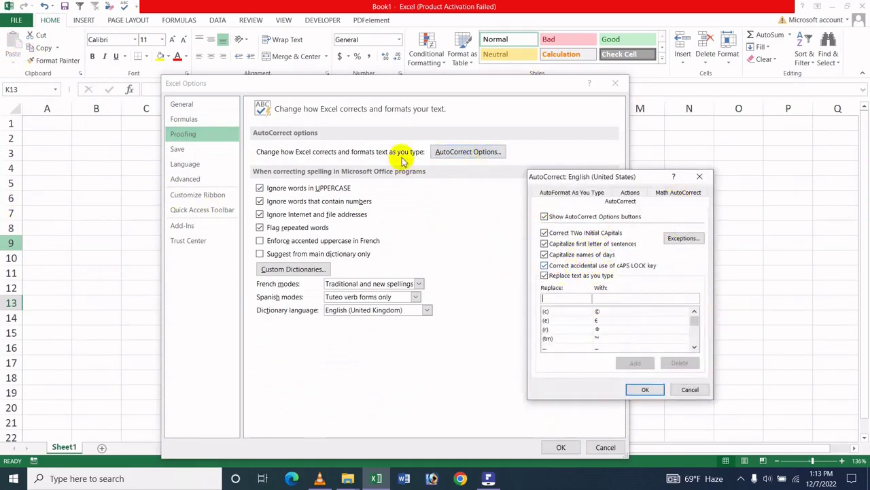
click(607, 266)
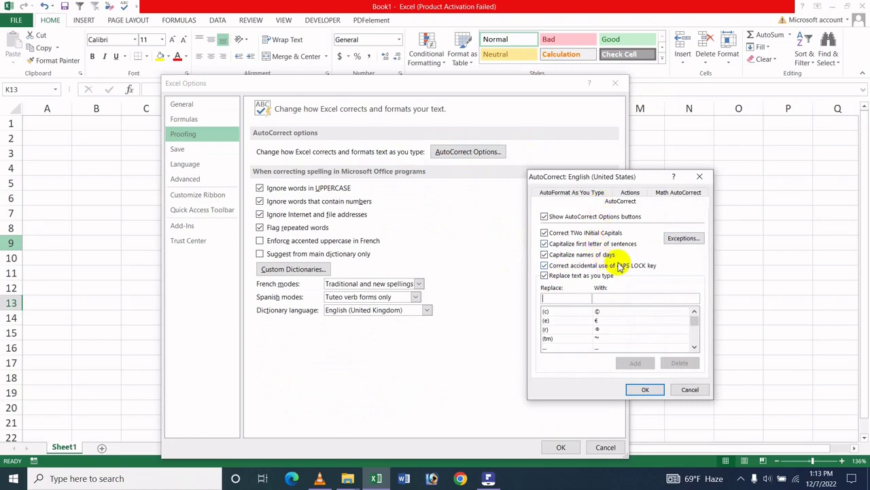
click(646, 391)
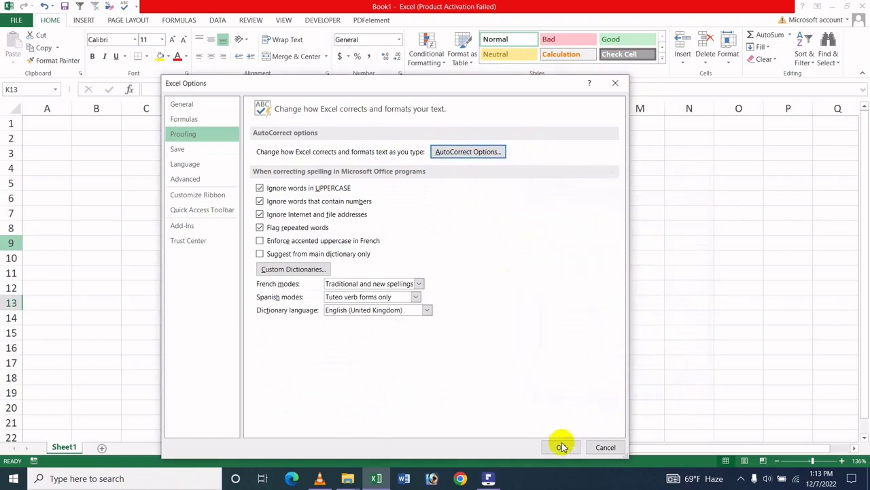
click(560, 446)
Enter "dOG" with inverted capitalization in cell M13.
click(659, 299)
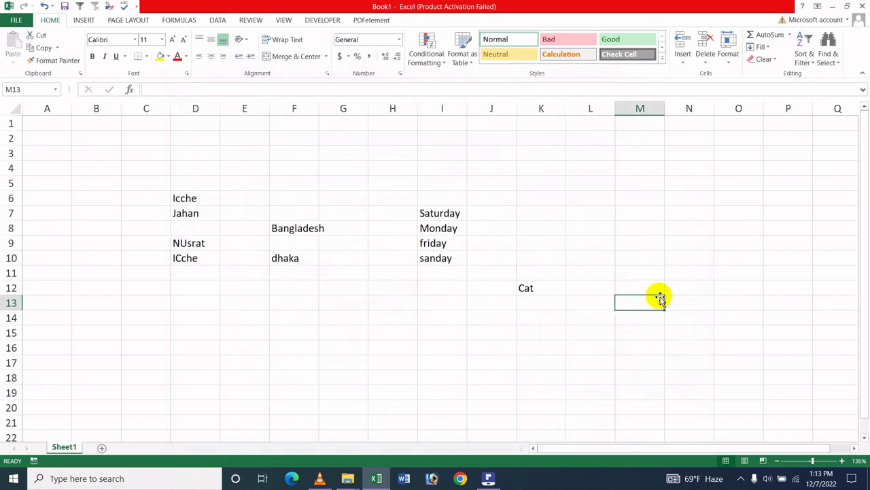
text(d)
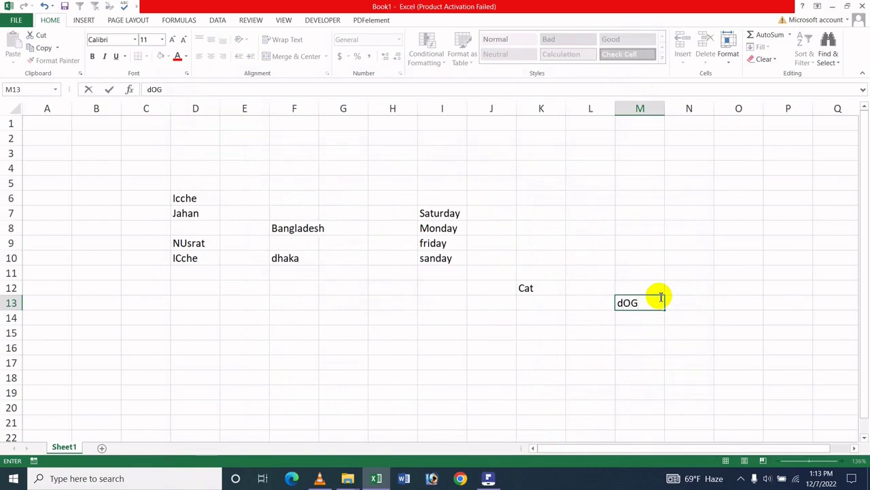
text(OG)
key(Return)
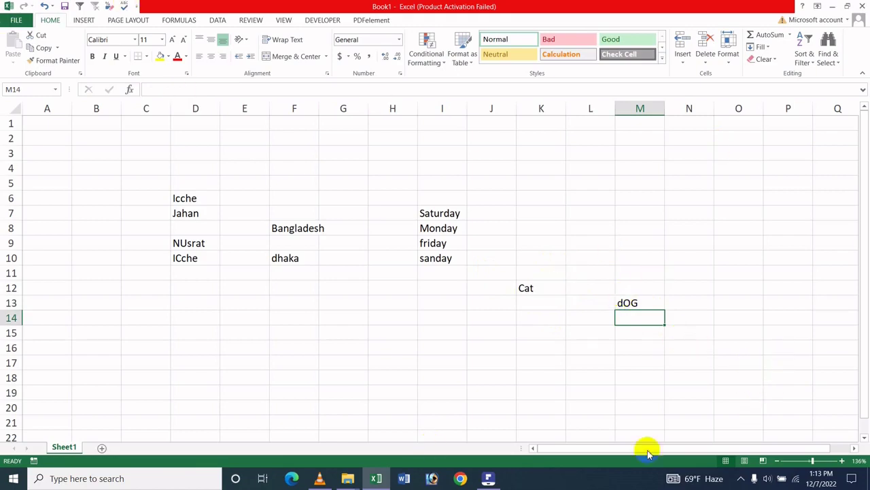
Turn the AutoCorrect option Correct accidental use of cAPS LOCK key back on in the proofing options.
click(23, 25)
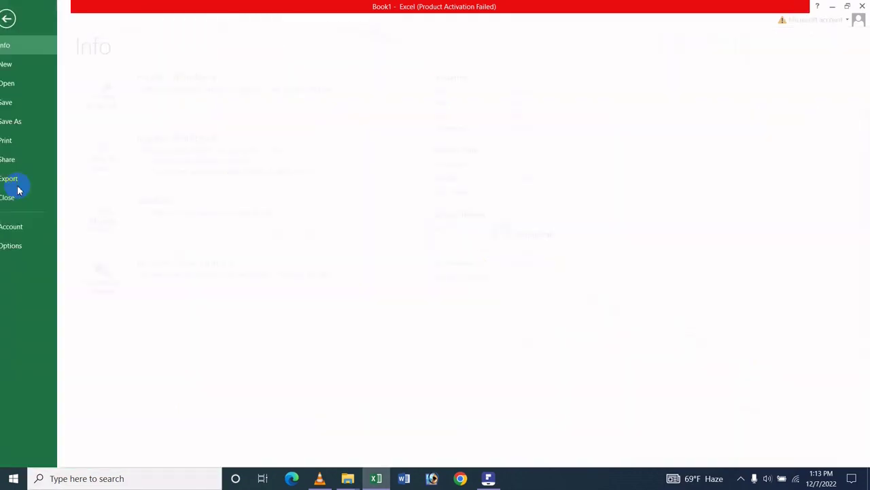
click(15, 245)
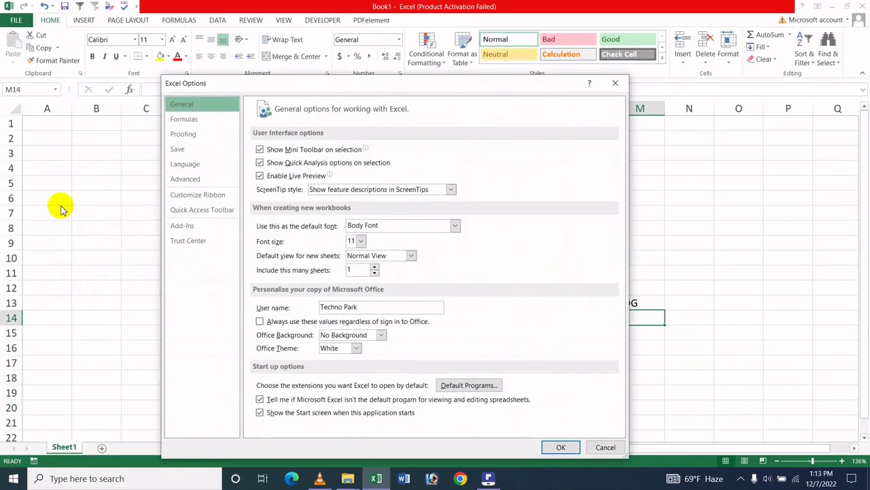
click(180, 133)
click(491, 153)
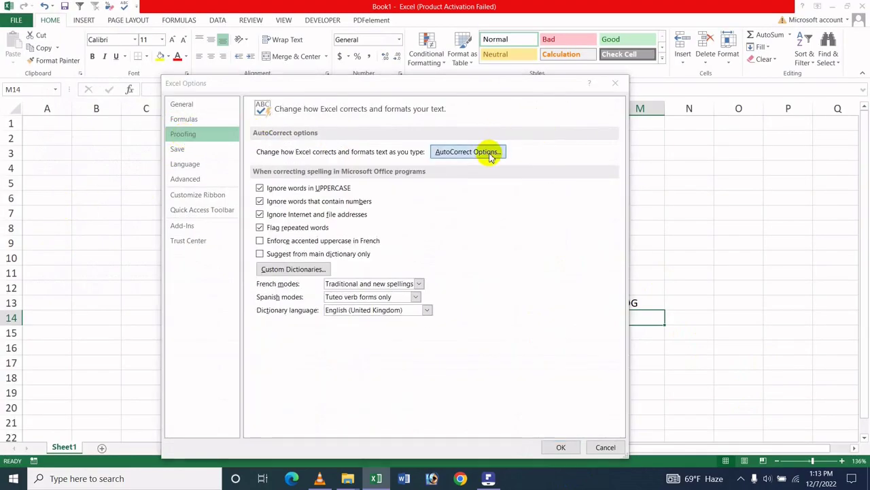
click(631, 267)
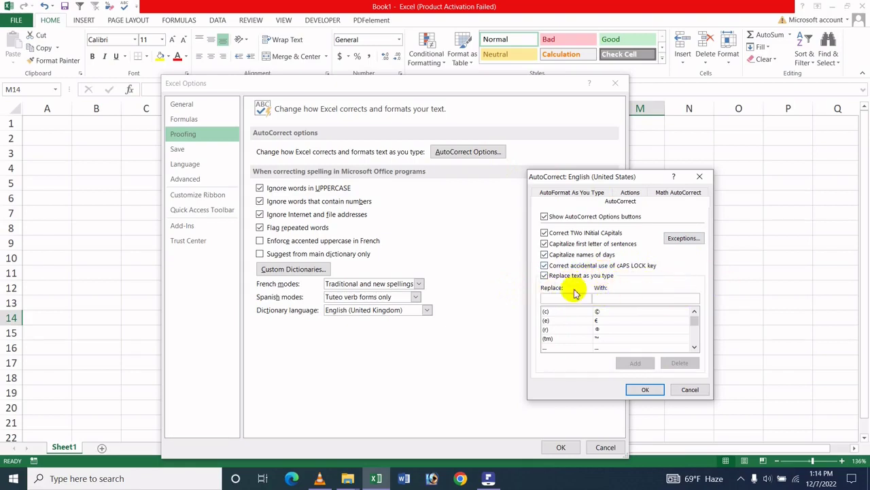
Review the (c), (tm) and (r) entries in the AutoCorrect replacement list and accept the AutoCorrect and Excel options.
scroll(567, 320, down, 8)
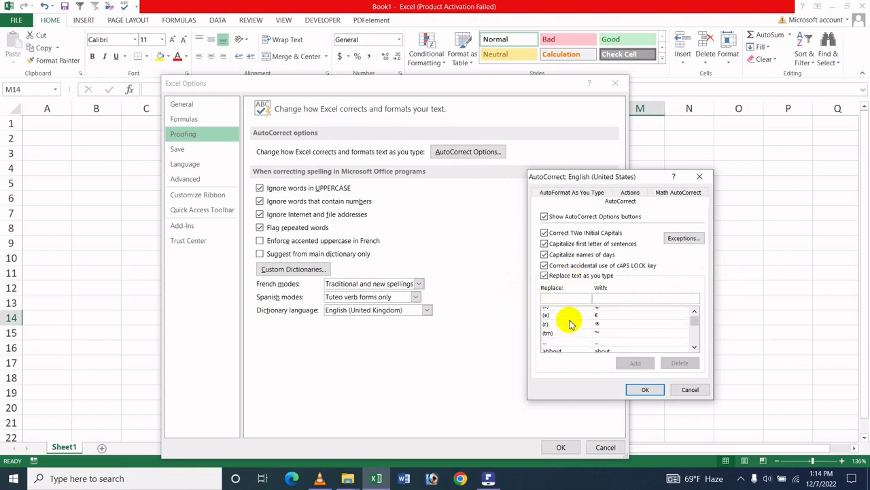
scroll(614, 321, up, 8)
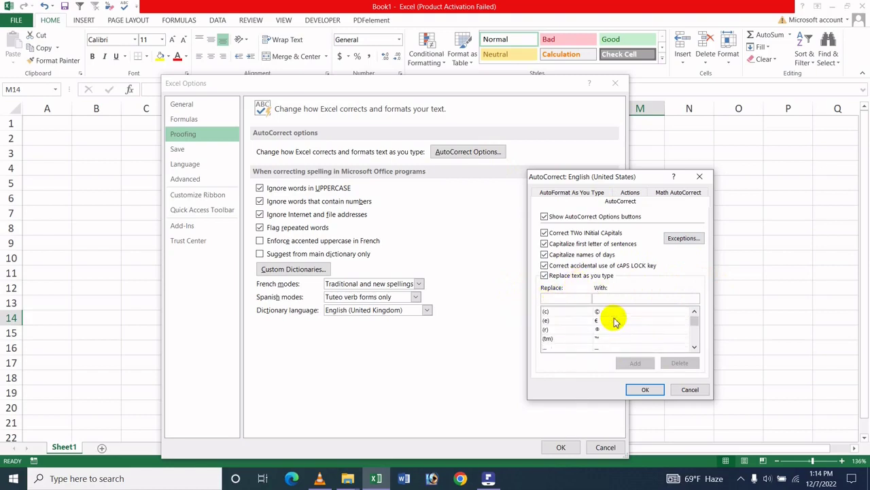
click(559, 313)
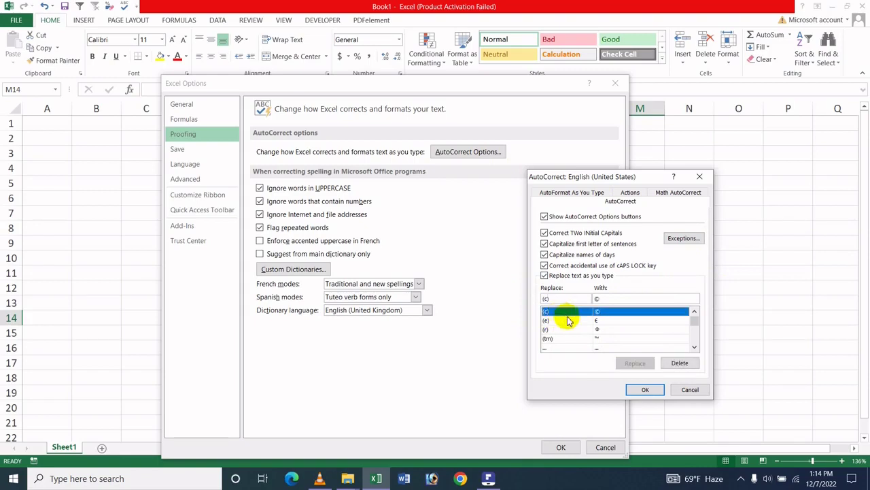
click(558, 338)
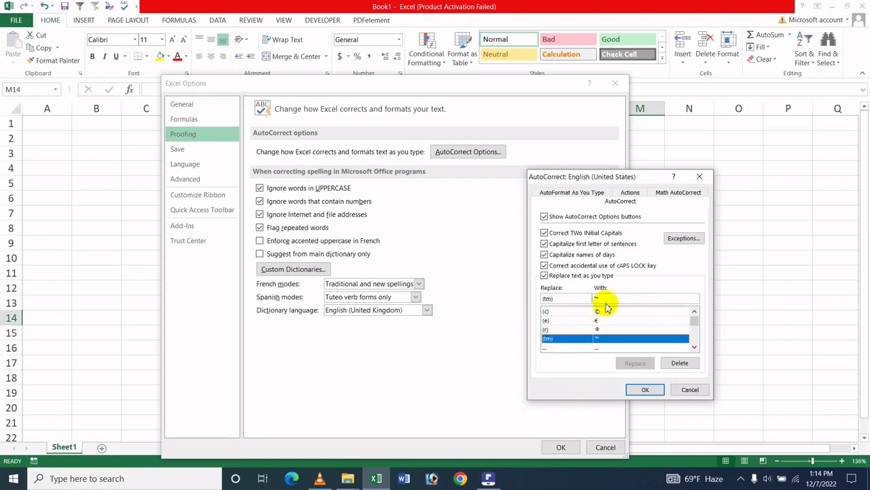
click(561, 313)
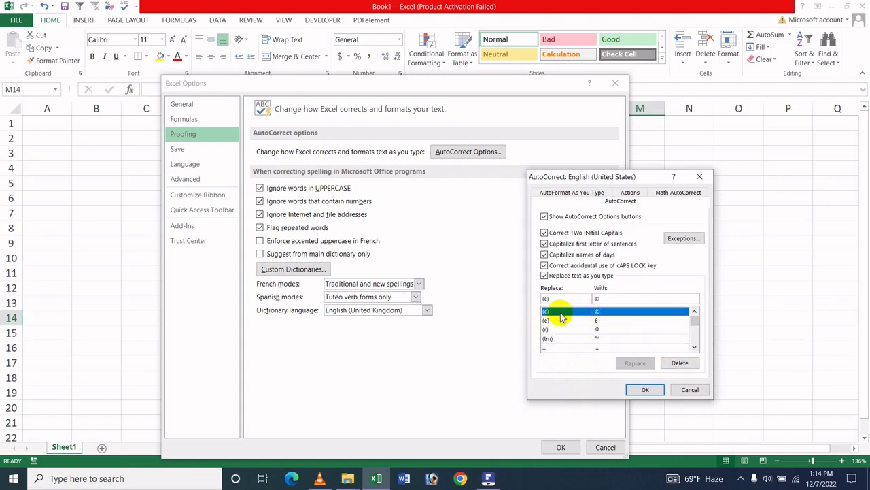
click(598, 330)
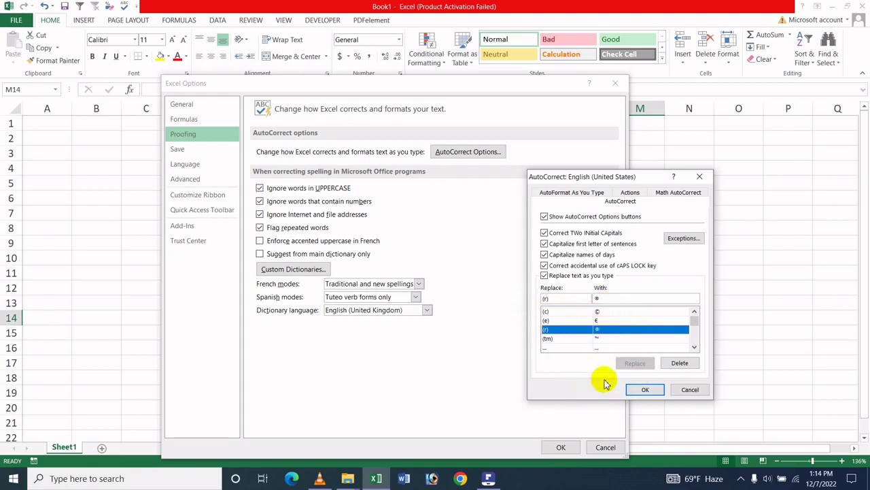
click(635, 391)
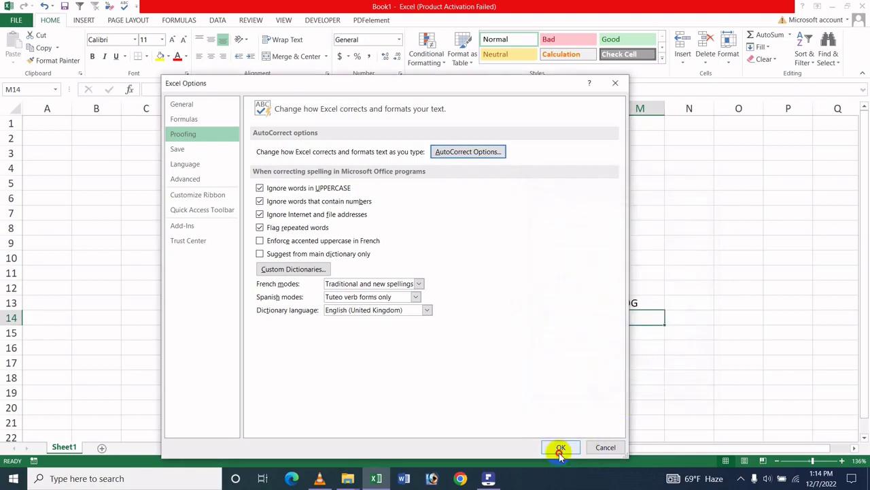
click(562, 446)
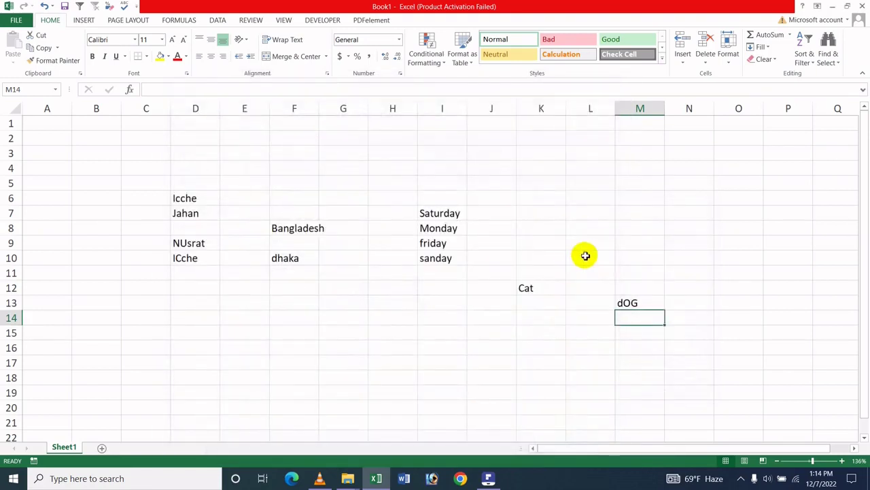
Enter "(c)" in cell L10 and "(e)" in cell M6 to test the symbol replacements.
click(585, 255)
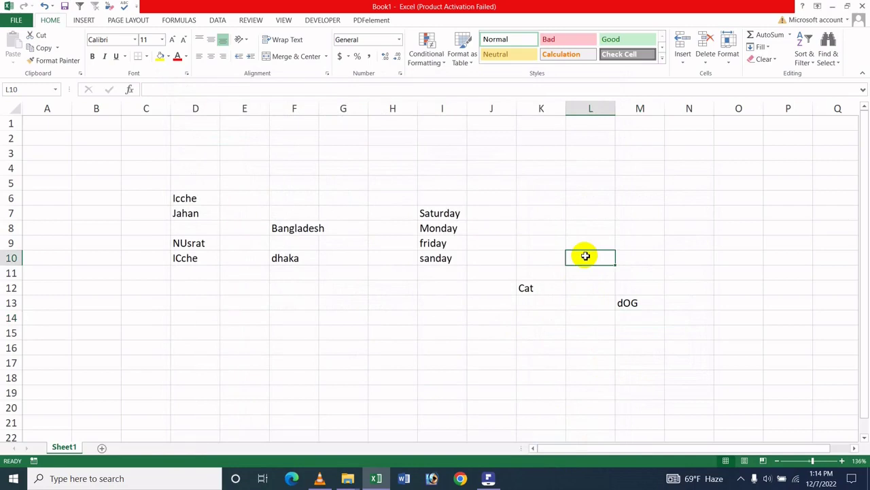
text((c)
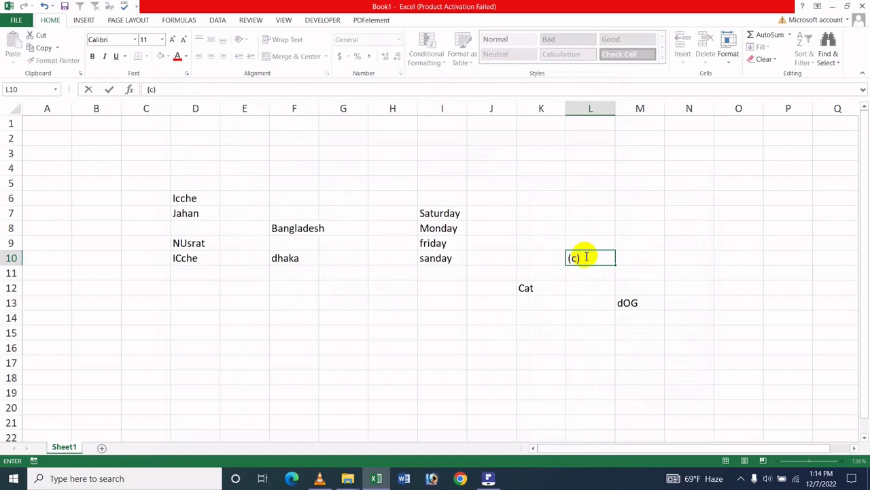
key(Return)
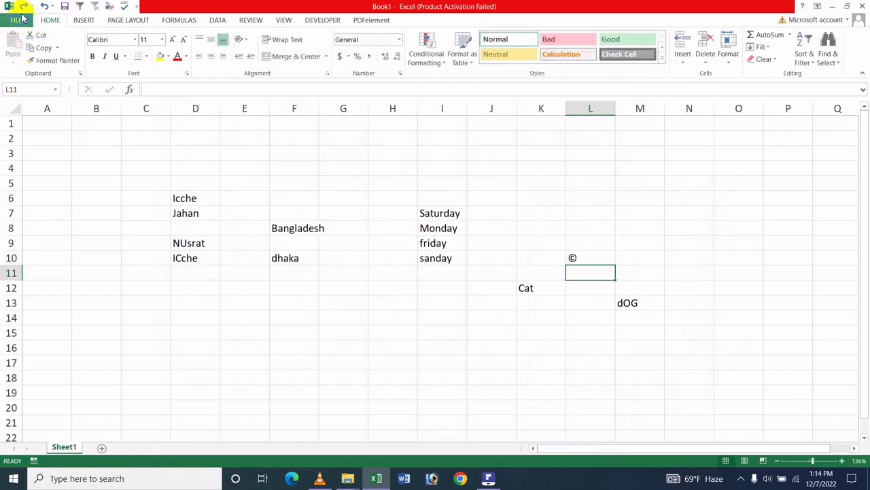
click(632, 199)
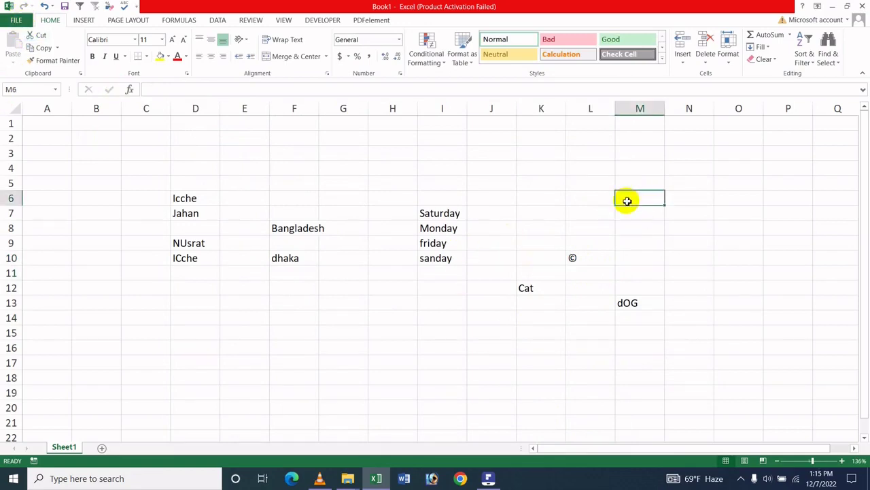
text(()
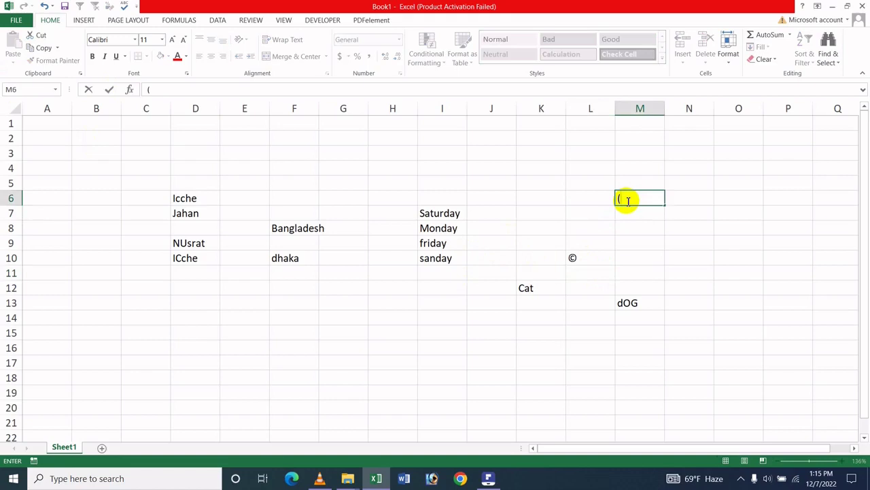
text(e))
key(Return)
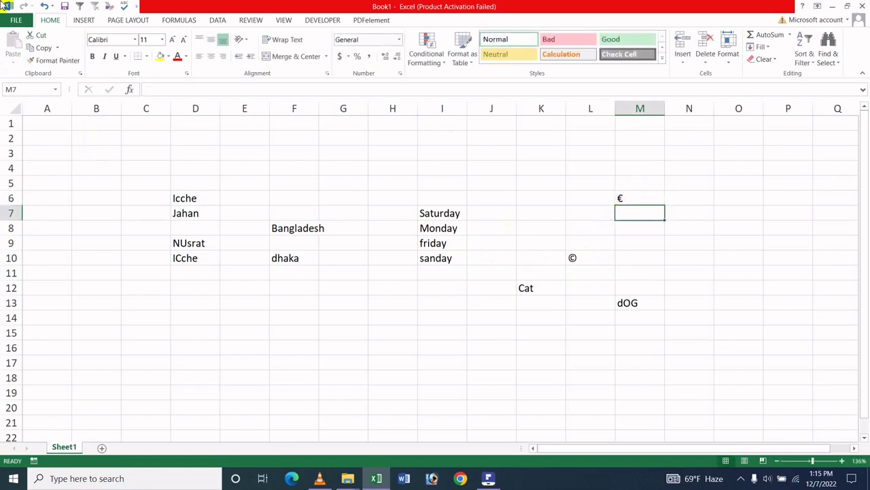
Add an AutoCorrect entry in the proofing options that replaces "B" with "Bangladesh".
click(15, 19)
key(Escape)
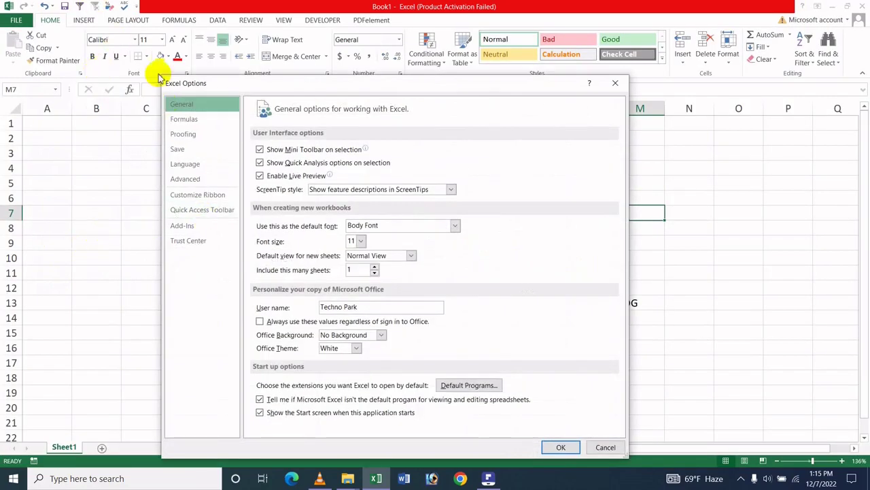
click(190, 135)
click(483, 151)
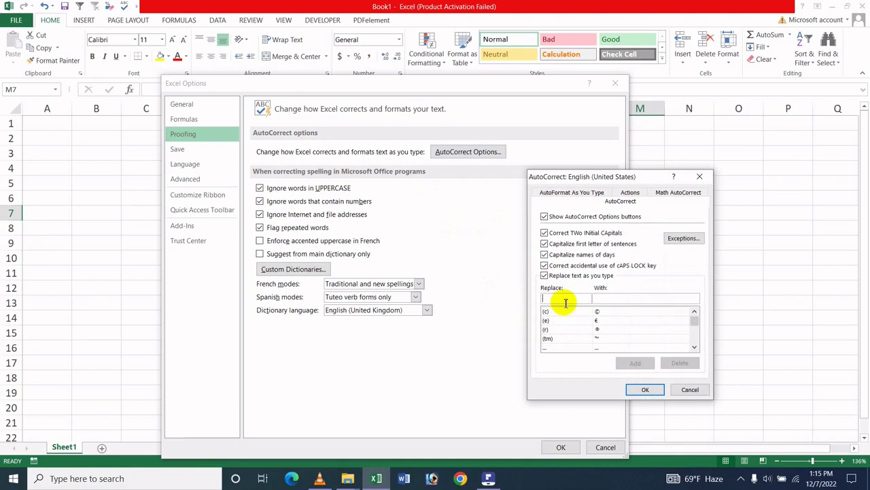
text(B)
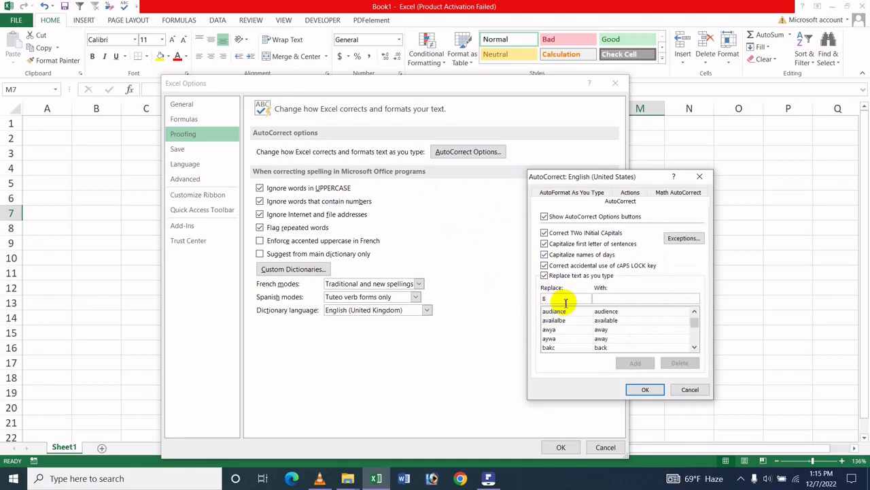
click(610, 299)
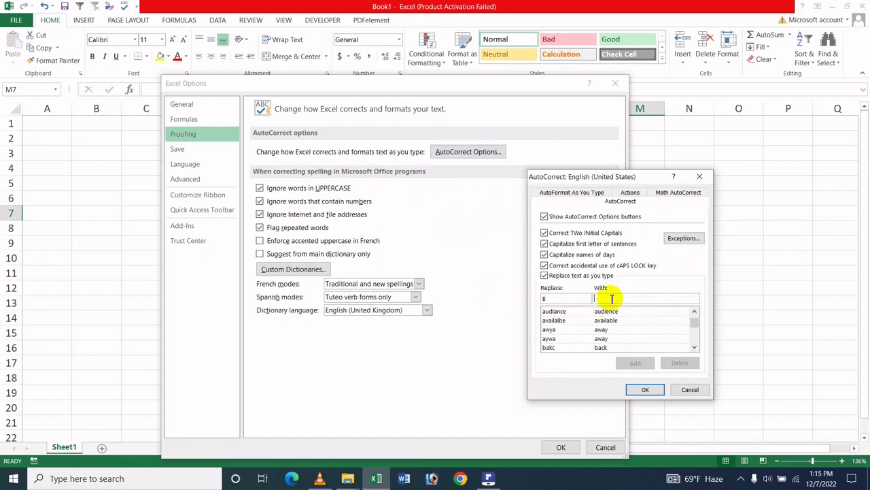
text(Bangladesh)
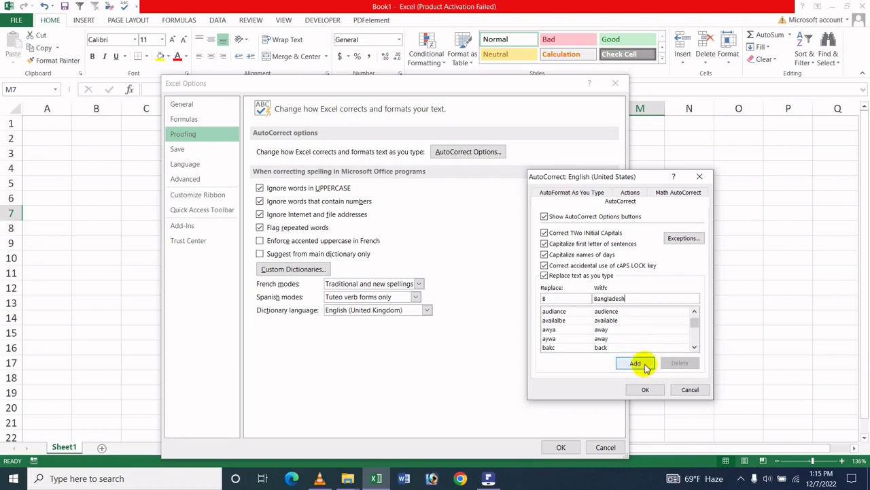
click(636, 364)
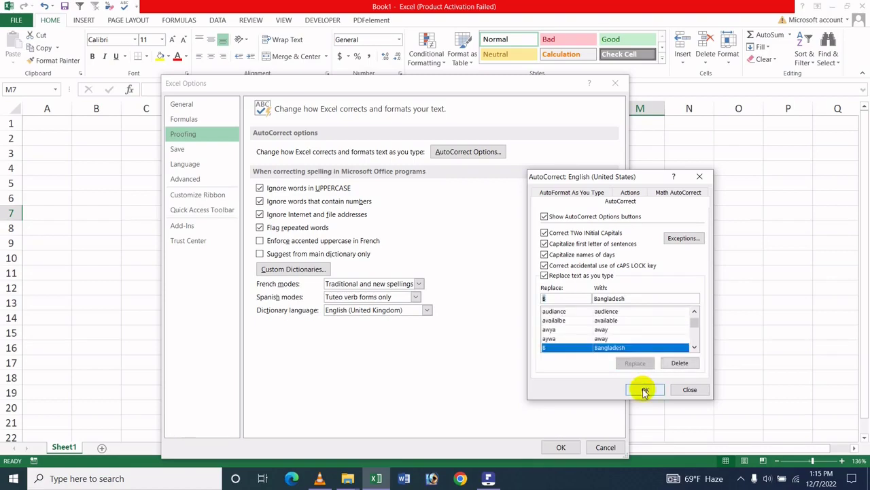
click(646, 389)
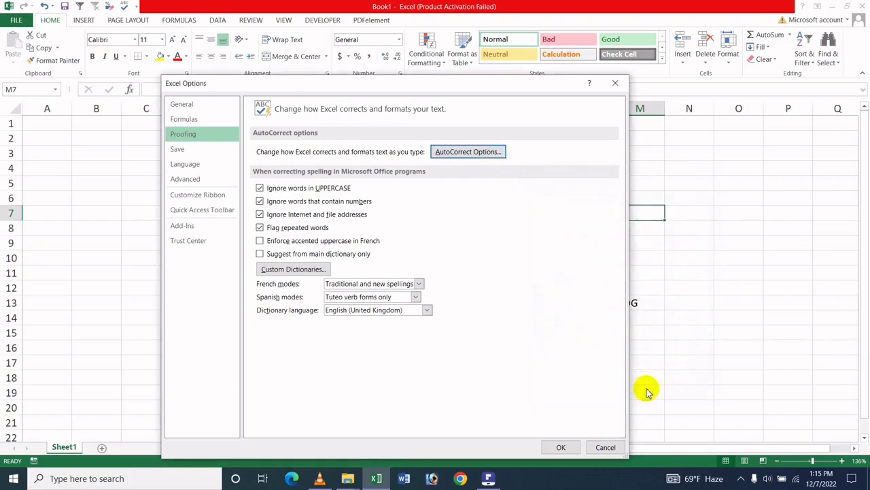
click(560, 446)
Fill cell N10 with "Bangladesh" and enter "B" in cell N14 to test the custom AutoCorrect replacement.
click(643, 286)
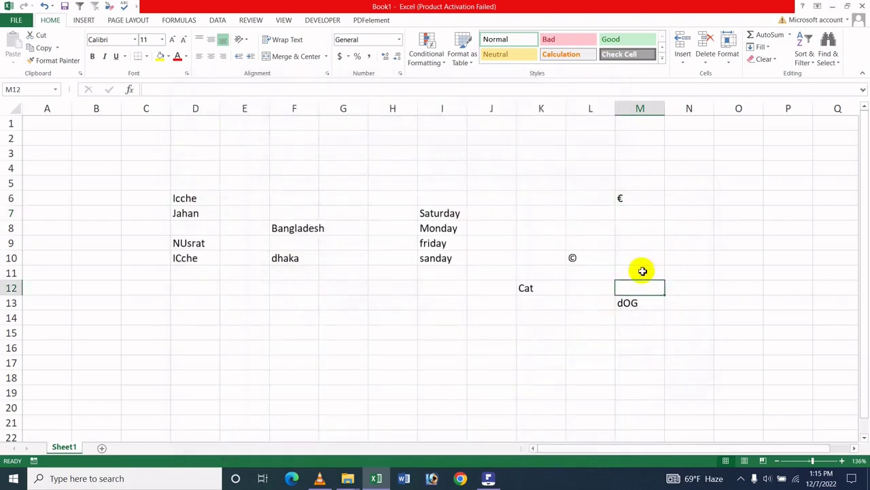
click(672, 256)
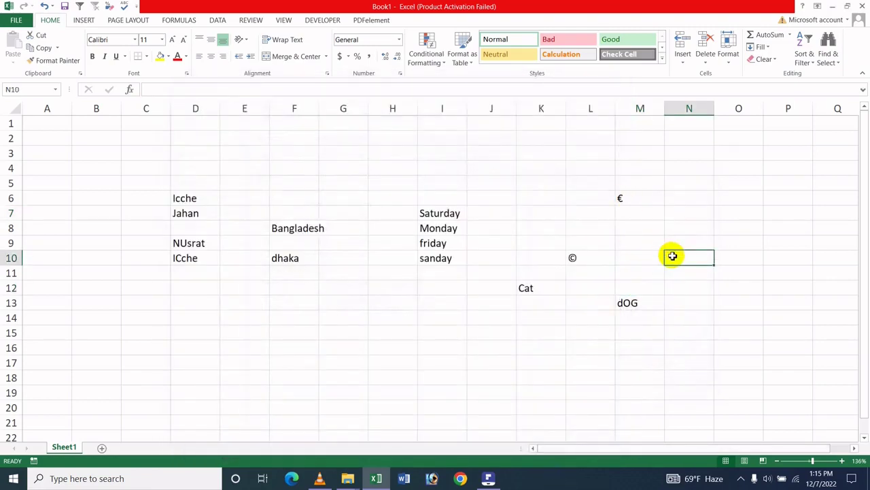
text(Bangladesh)
click(700, 320)
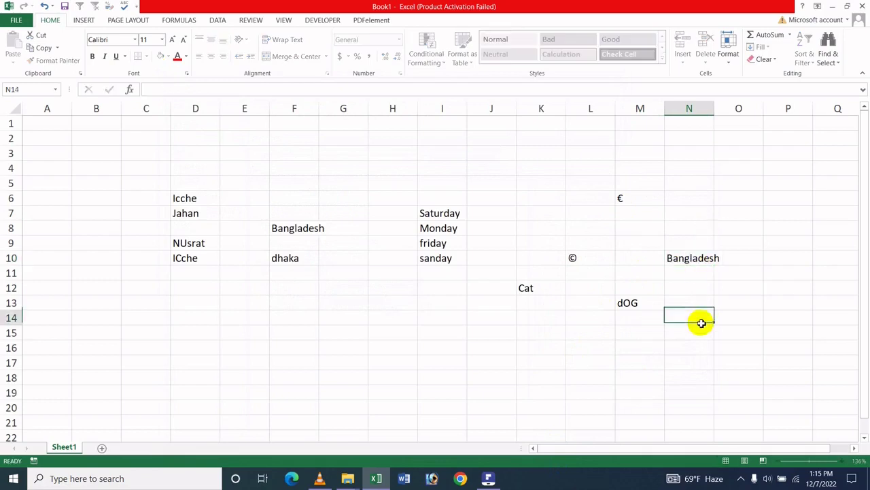
text(B)
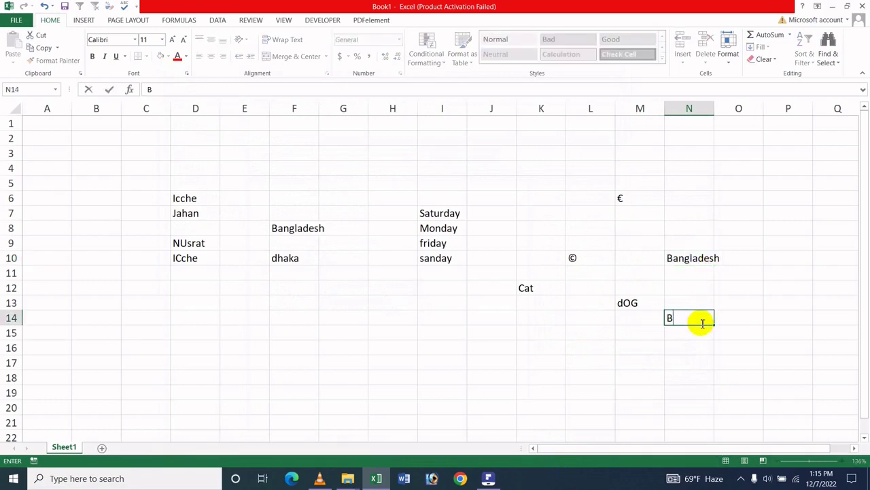
key(Return)
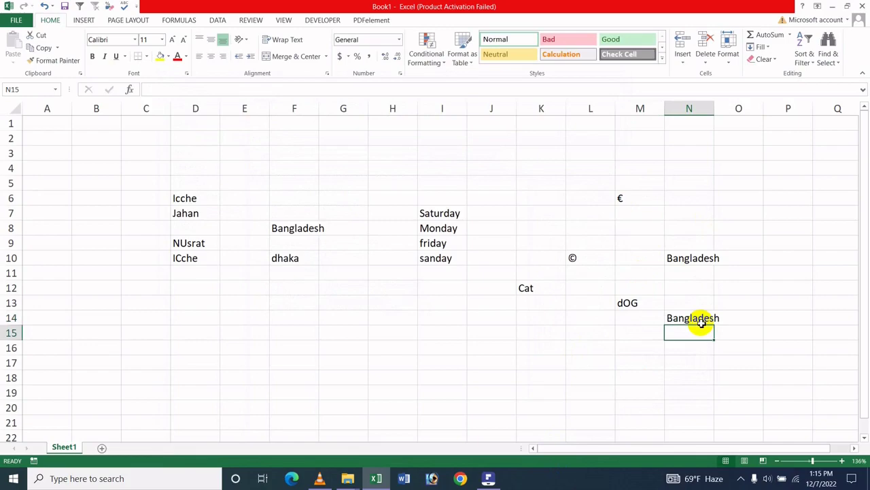
Review the AutoFormat As You Type settings in the AutoCorrect options and accept the AutoCorrect and Excel options.
click(15, 19)
click(30, 248)
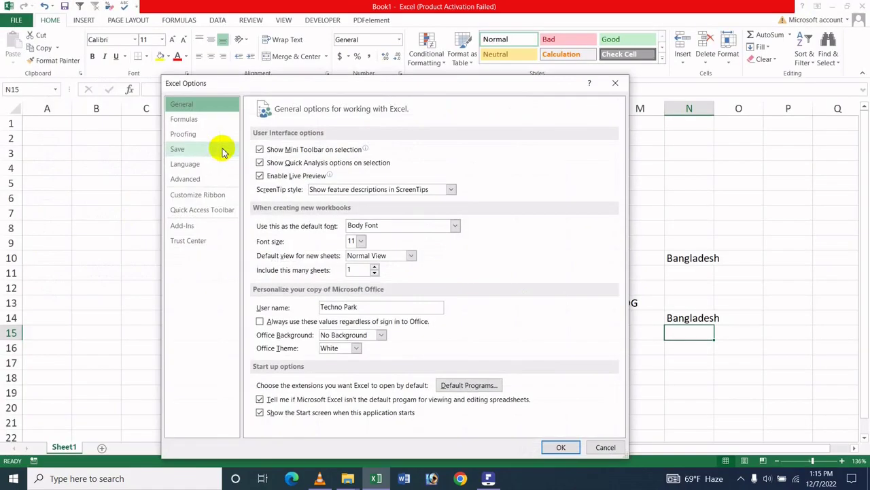
click(214, 133)
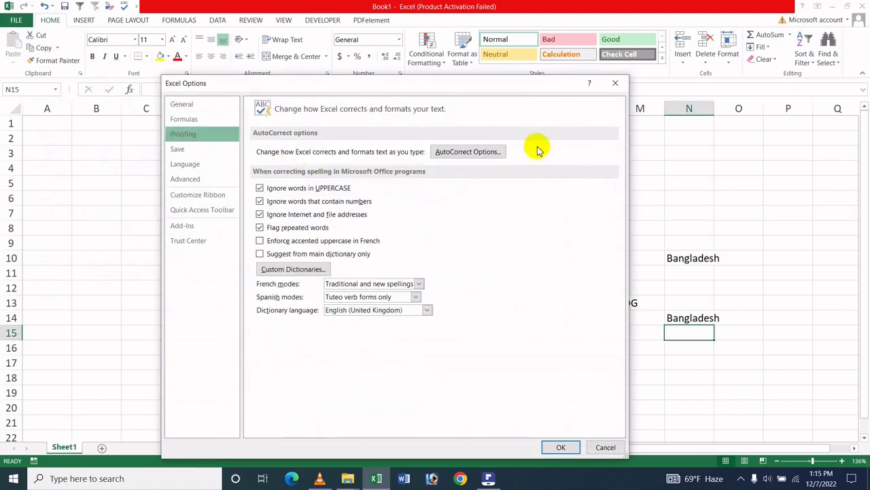
click(448, 151)
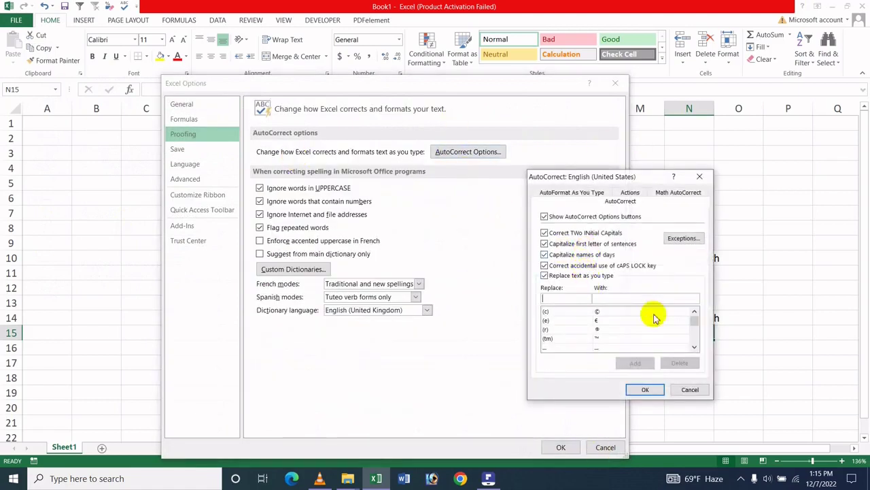
click(586, 194)
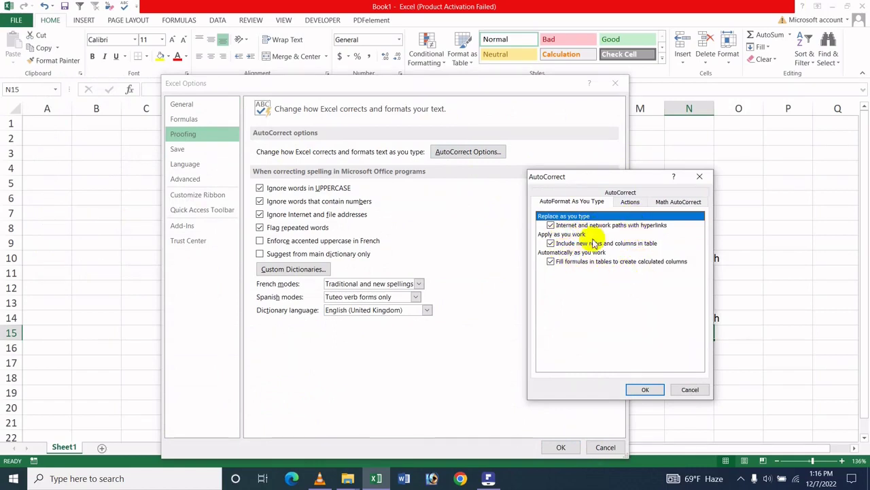
click(636, 390)
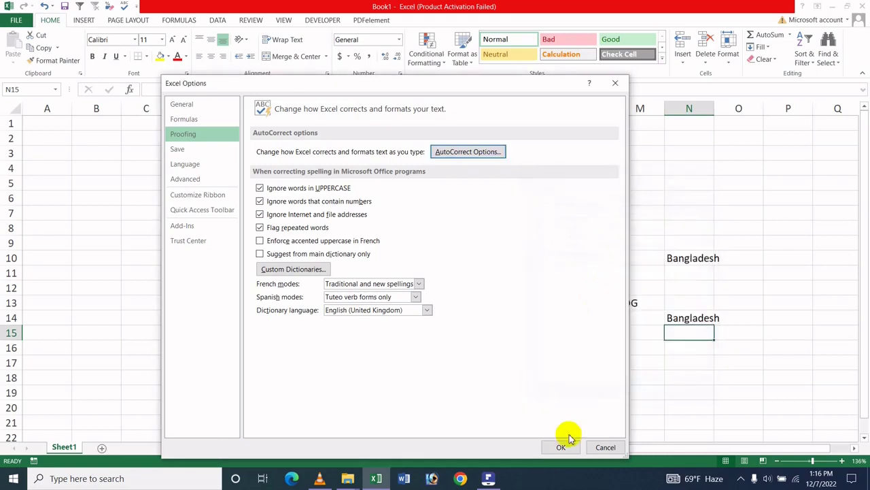
click(562, 445)
click(678, 188)
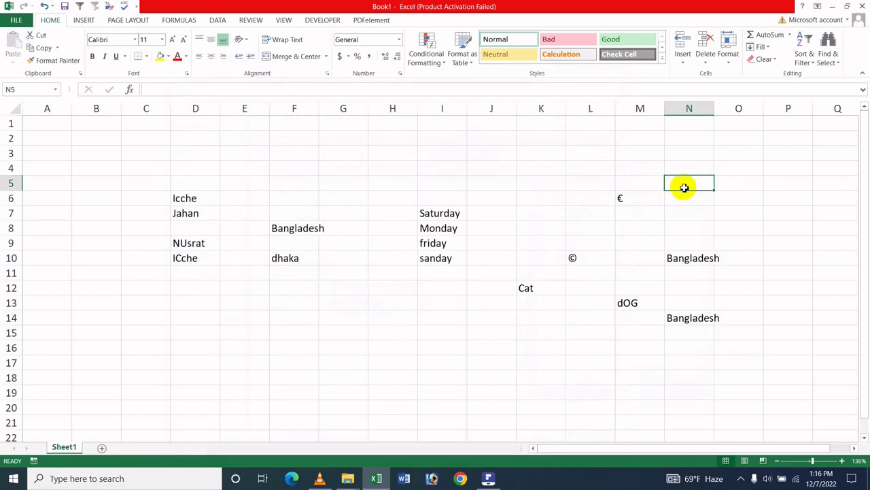
text(www.health.com)
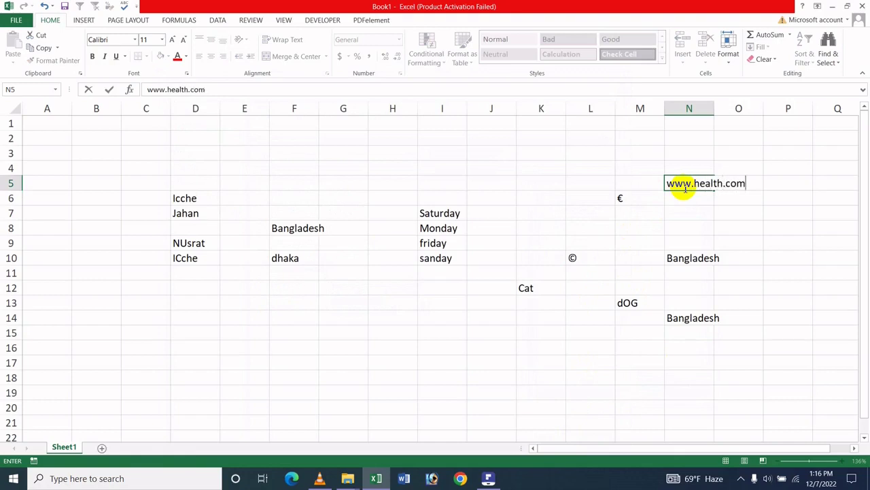
click(712, 199)
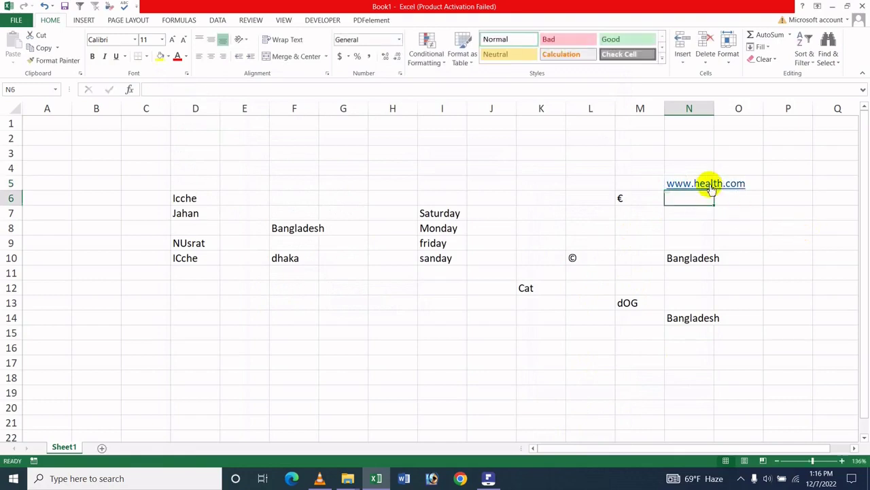
click(709, 187)
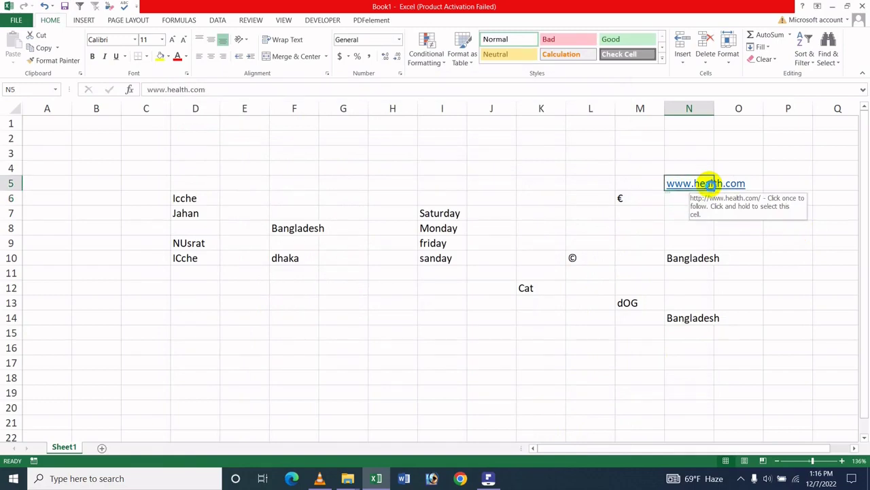
click(710, 185)
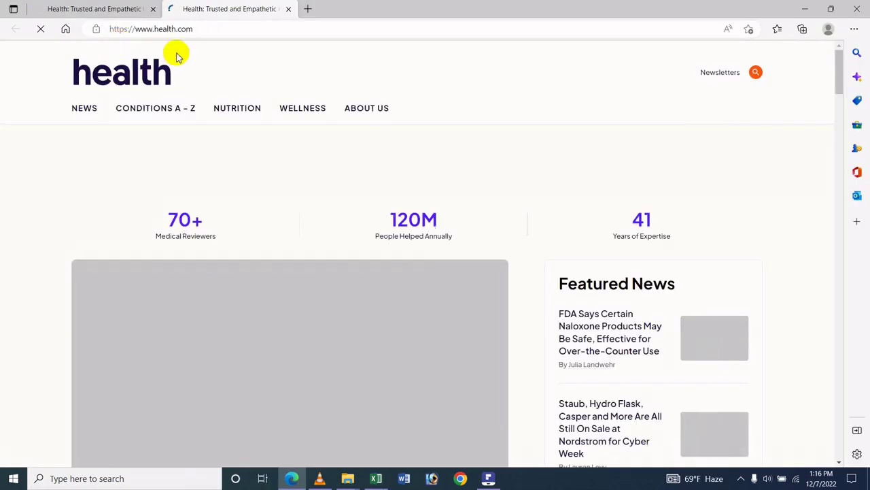
scroll(249, 227, down, 3)
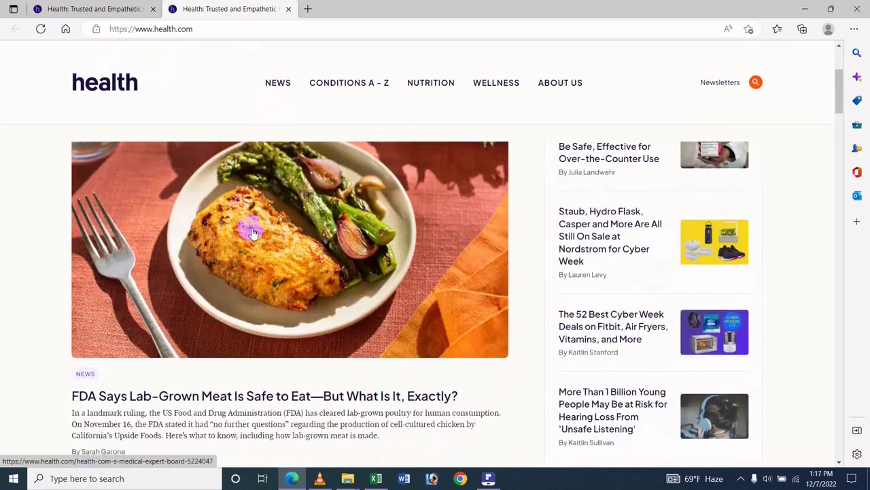
scroll(249, 227, up, 3)
click(34, 9)
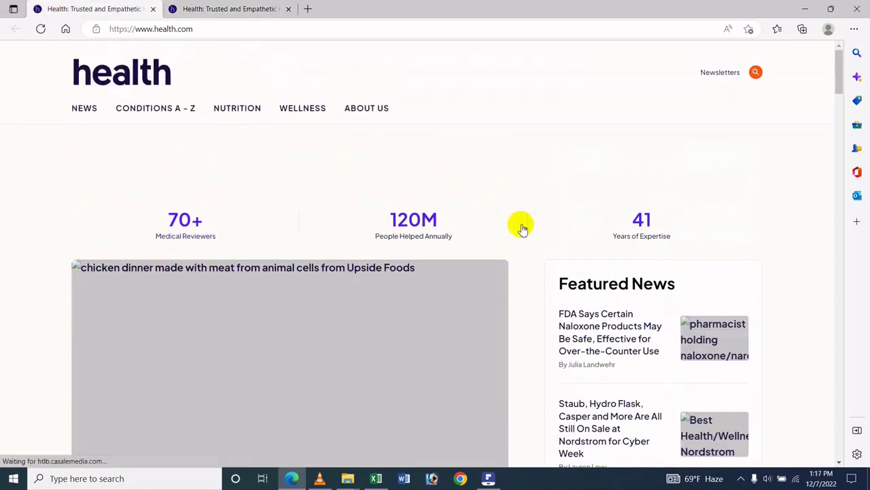
click(514, 228)
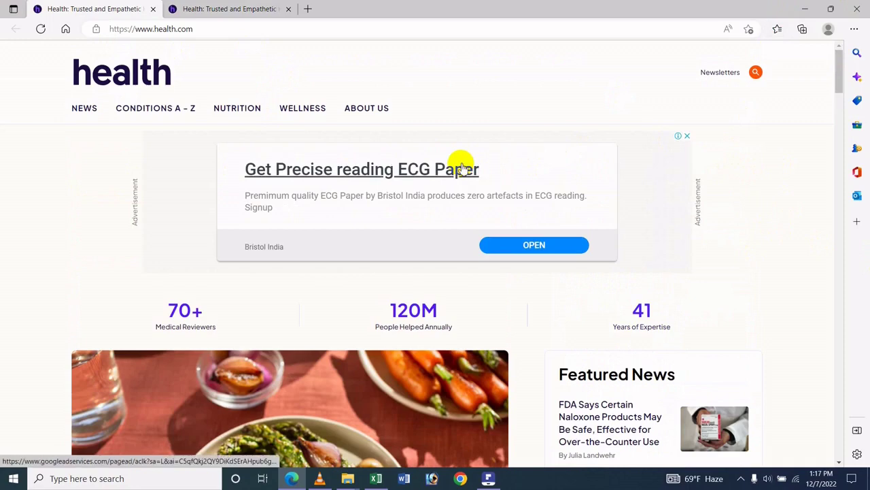
scroll(234, 369, down, 3)
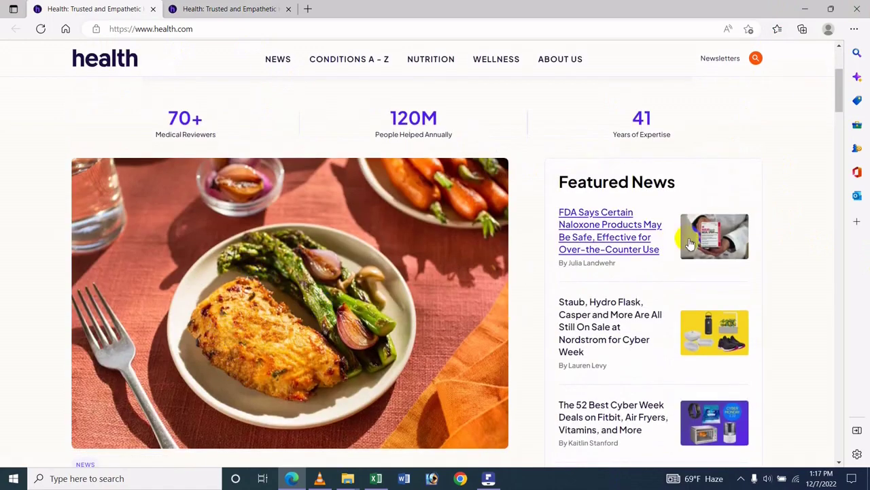
click(858, 8)
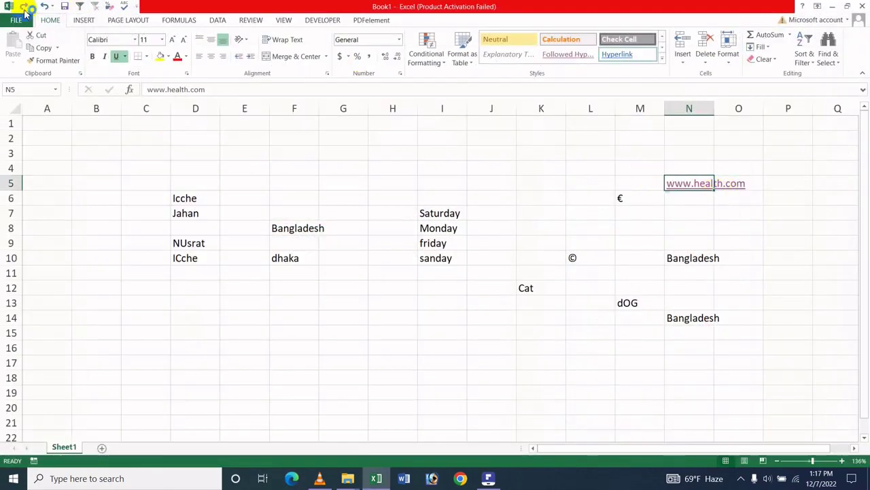
Turn off the AutoFormat As You Type option Internet and network paths with hyperlinks in the proofing options.
click(15, 20)
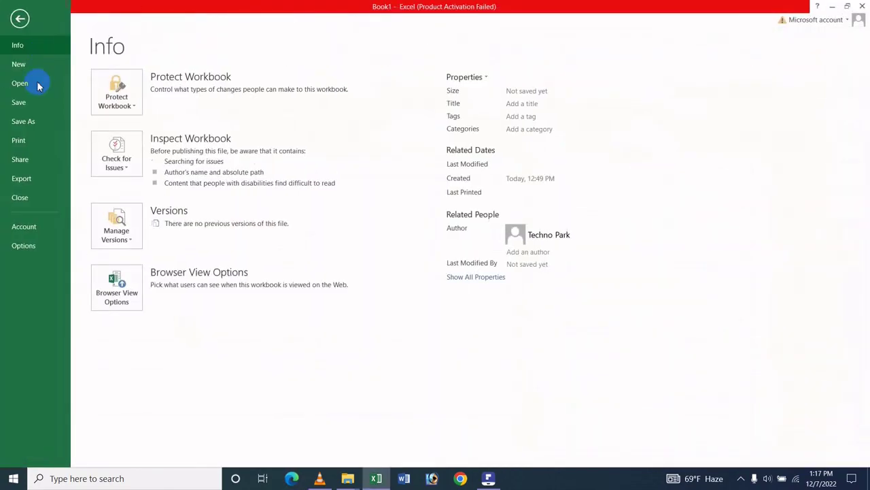
key(Escape)
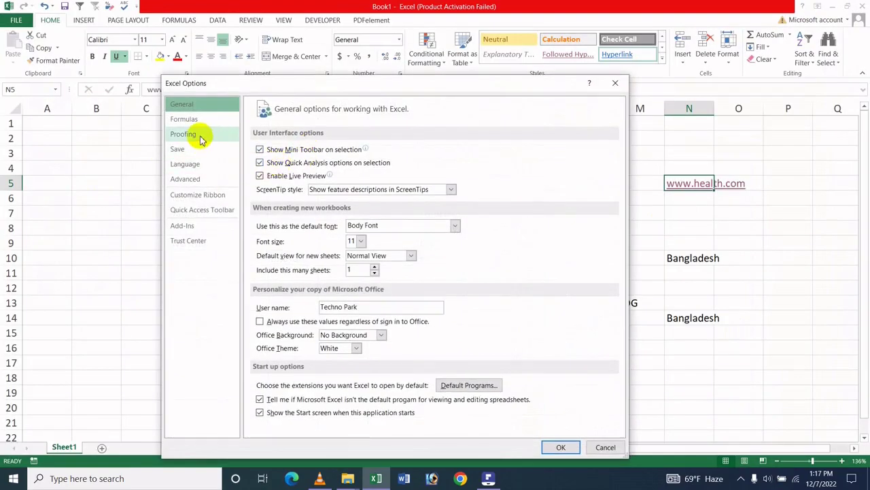
click(200, 138)
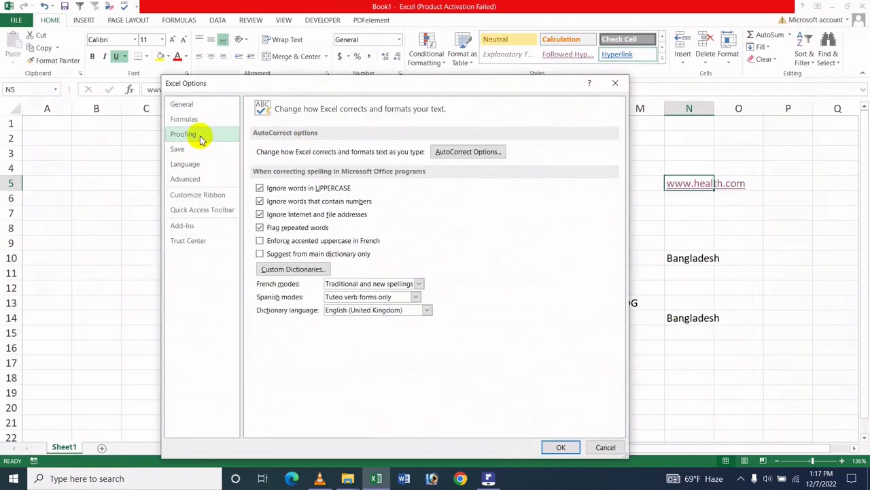
click(442, 152)
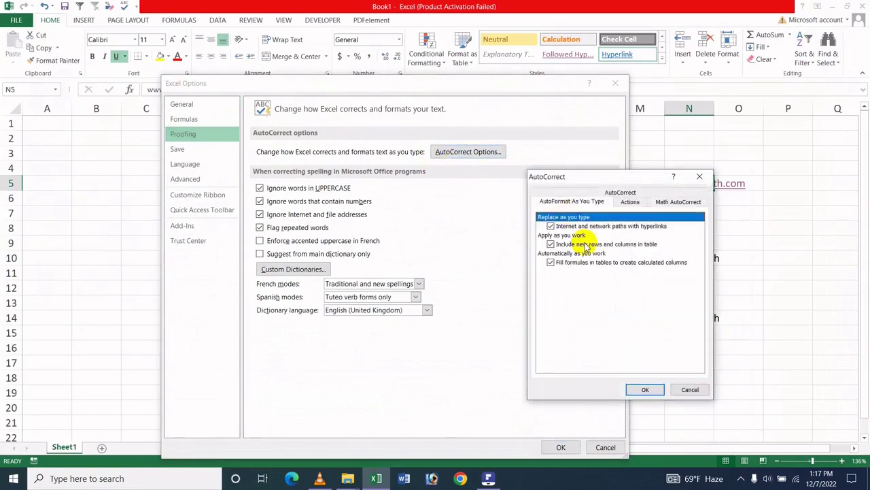
click(596, 226)
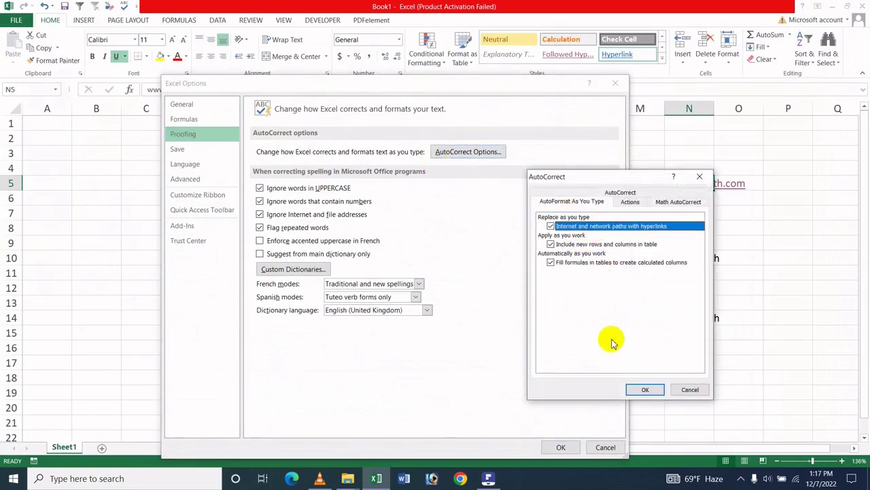
click(551, 227)
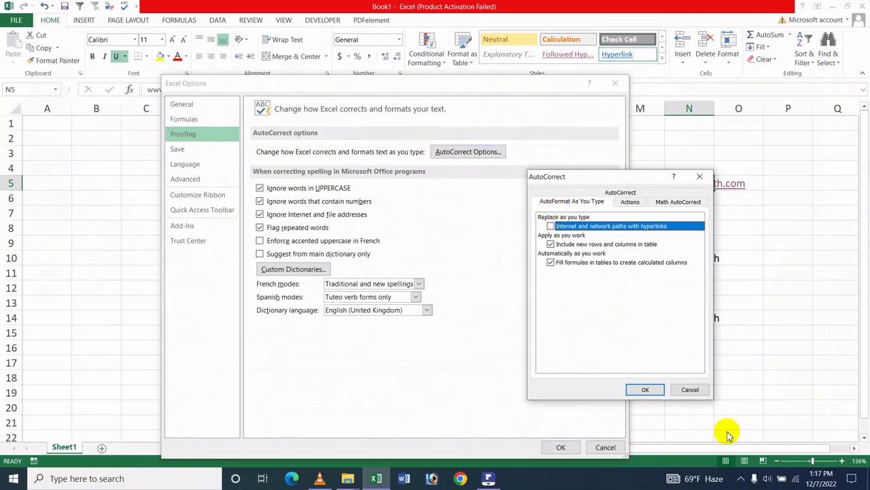
click(645, 389)
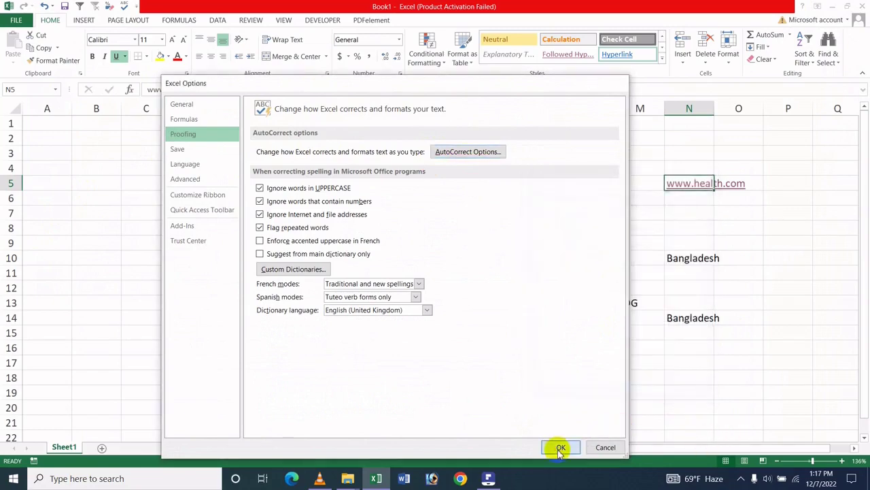
click(560, 446)
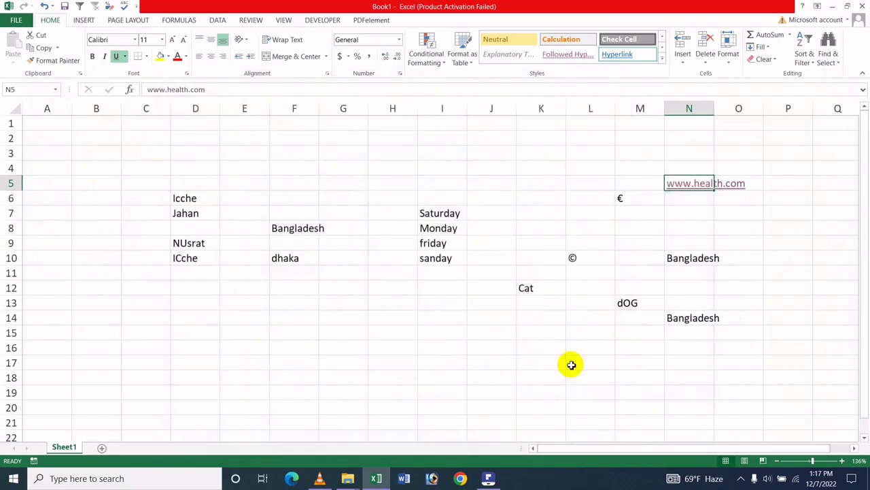
click(668, 218)
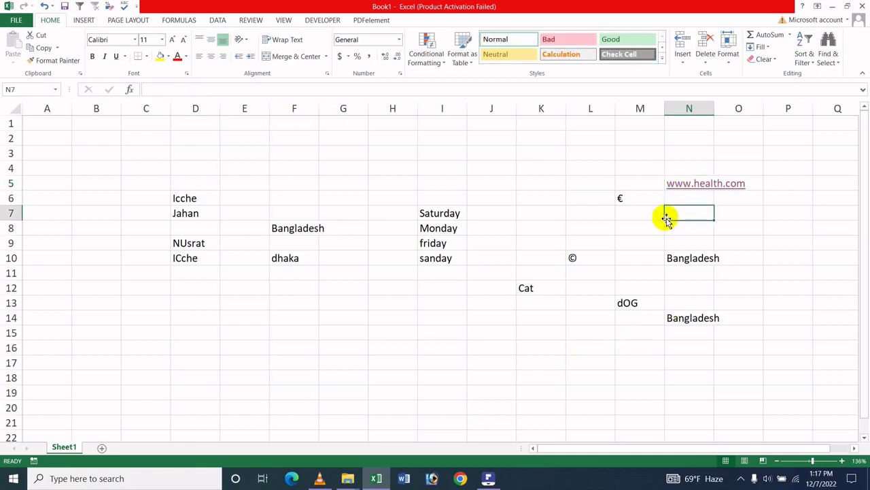
text(www.health.com)
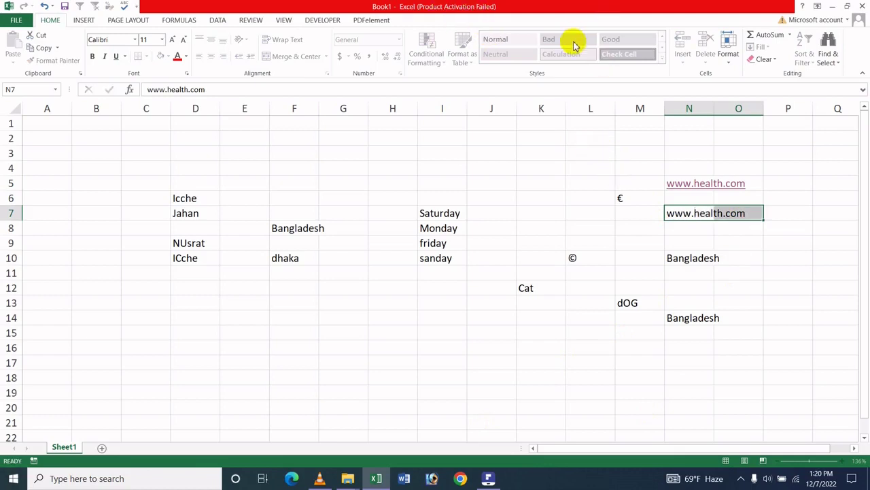
key(shift+Right)
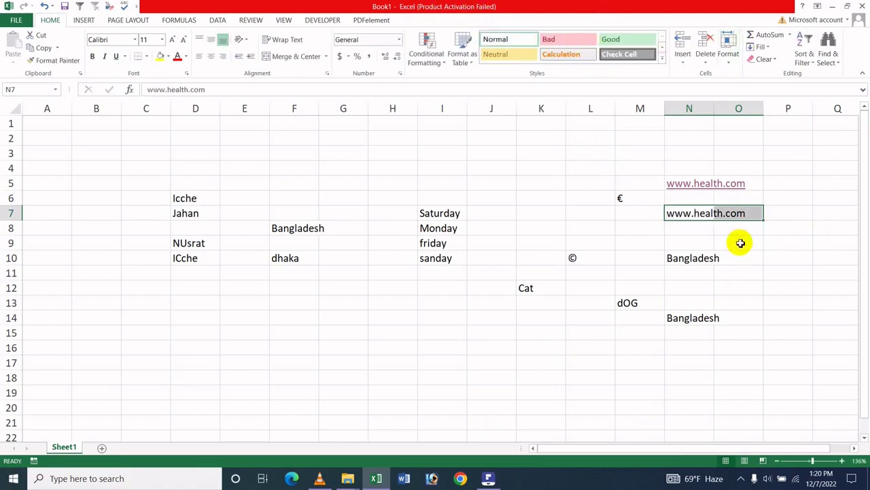
click(742, 242)
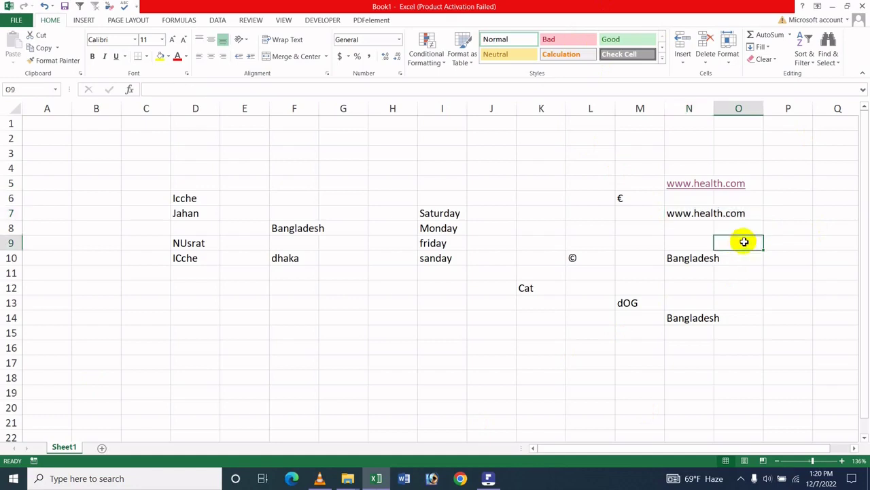
click(702, 213)
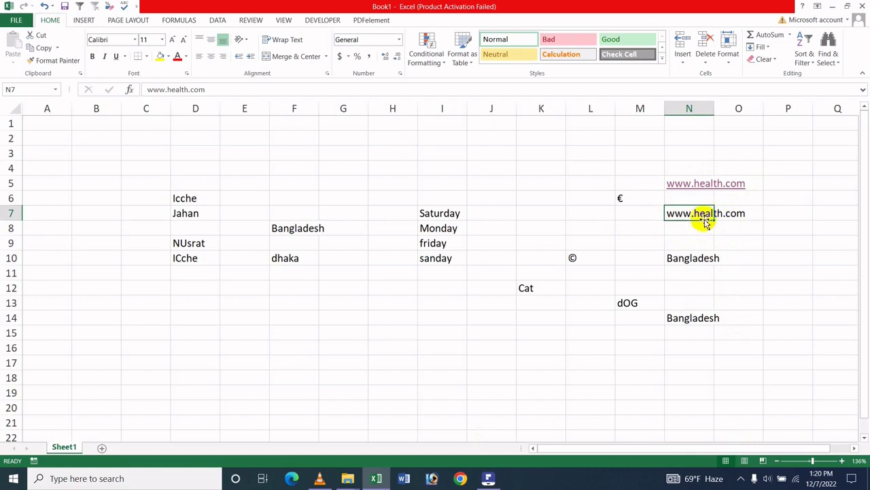
Turn on the AutoFormat As You Type option Internet and network paths with hyperlinks in the proofing options.
click(252, 205)
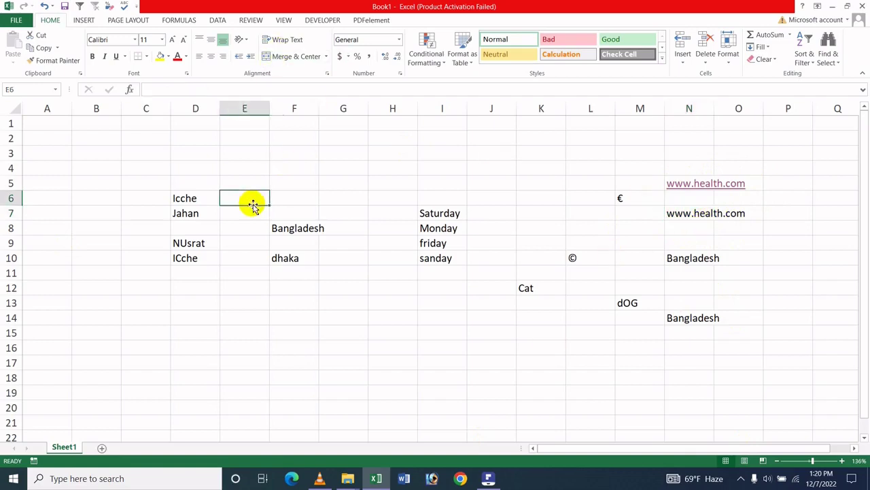
click(15, 21)
click(30, 242)
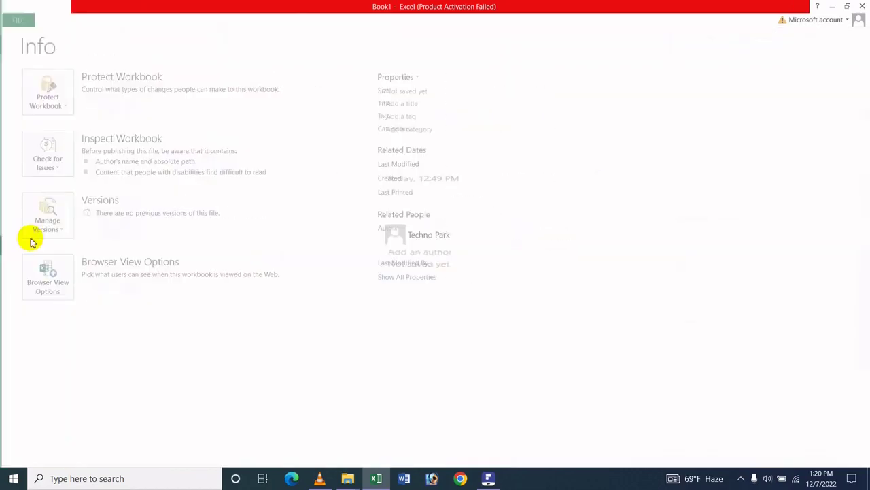
click(185, 136)
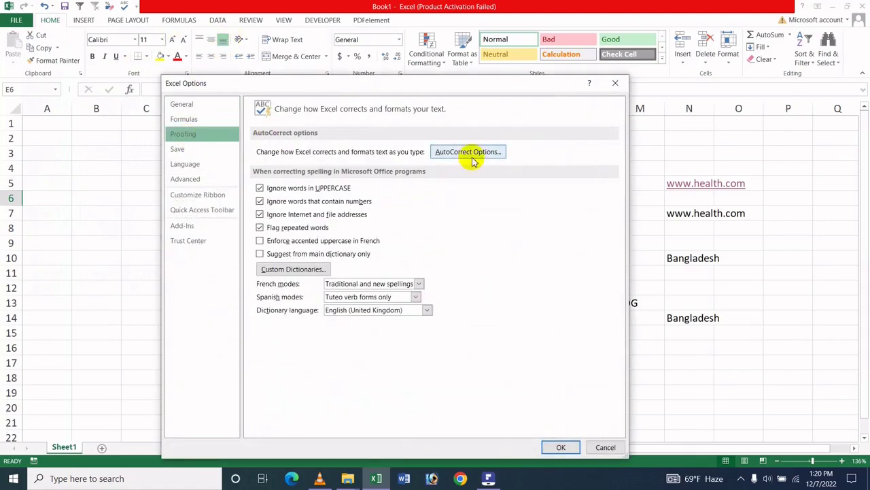
click(469, 156)
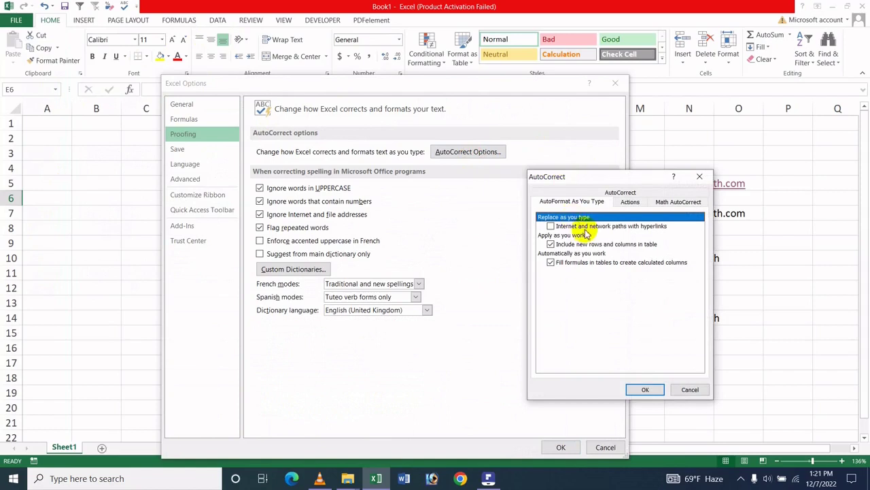
click(550, 226)
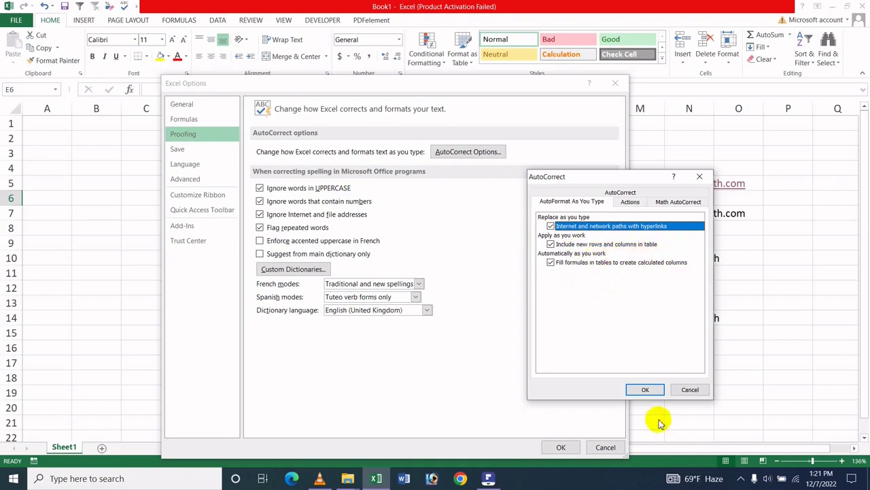
click(642, 389)
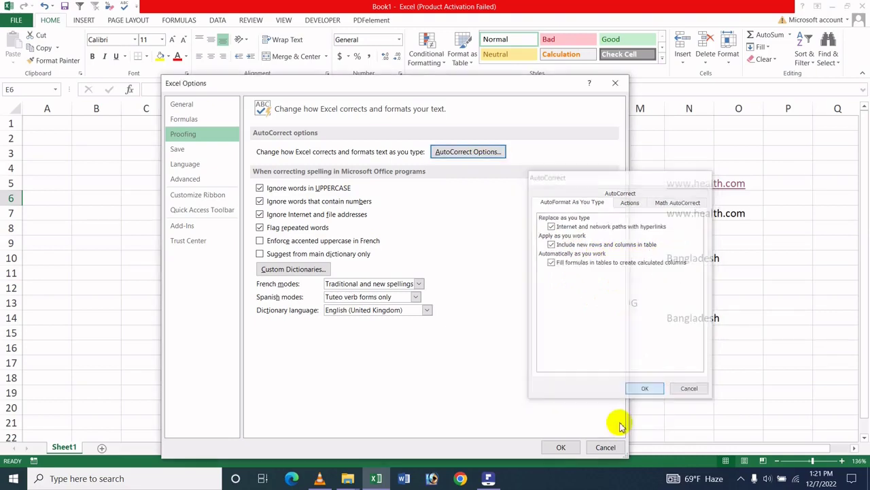
click(559, 447)
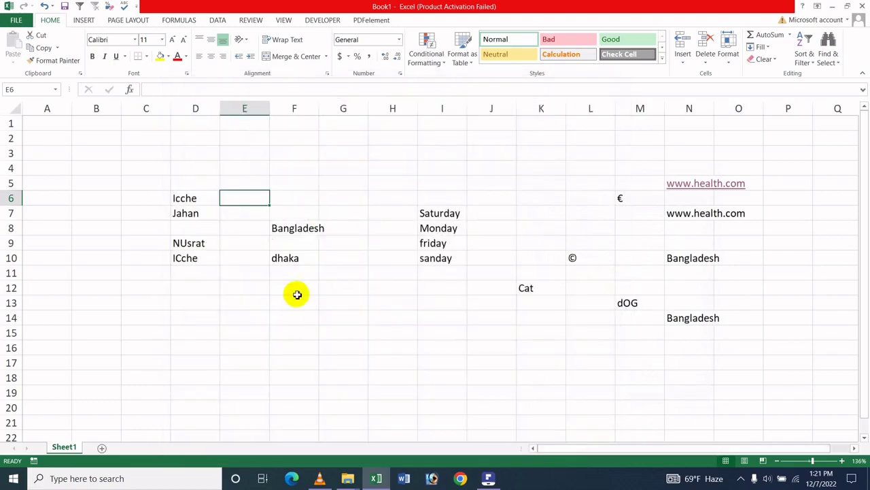
Add a new worksheet and enter 2, 6 and 5 in cells F4, G4 and H4.
click(102, 449)
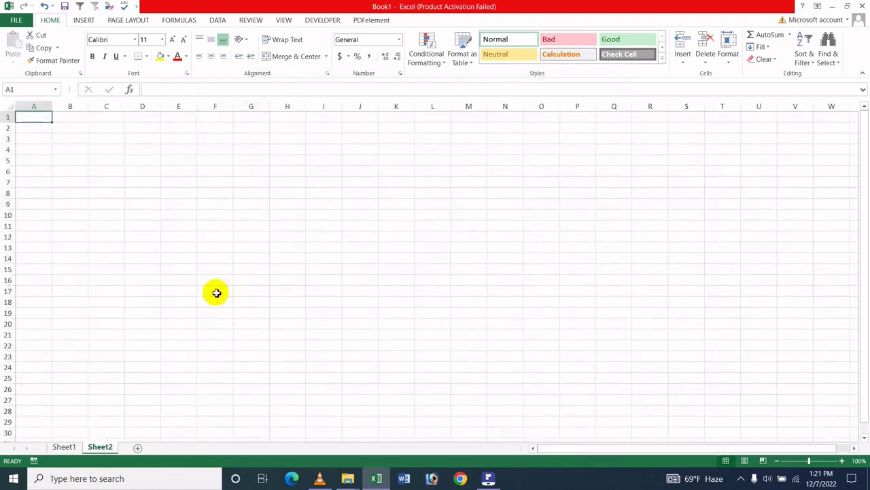
click(820, 461)
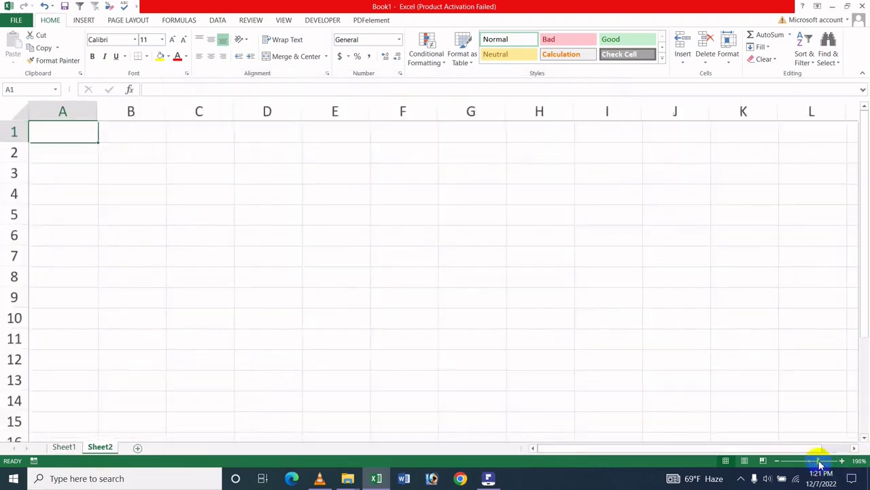
click(814, 462)
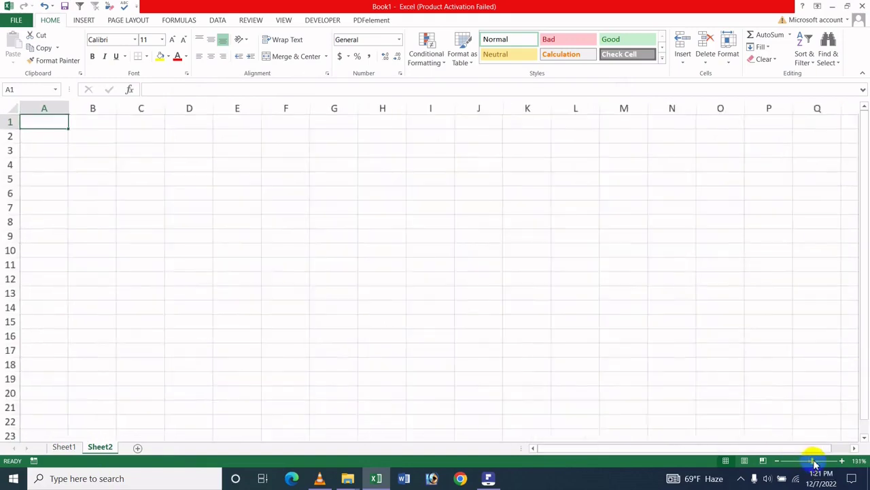
click(297, 161)
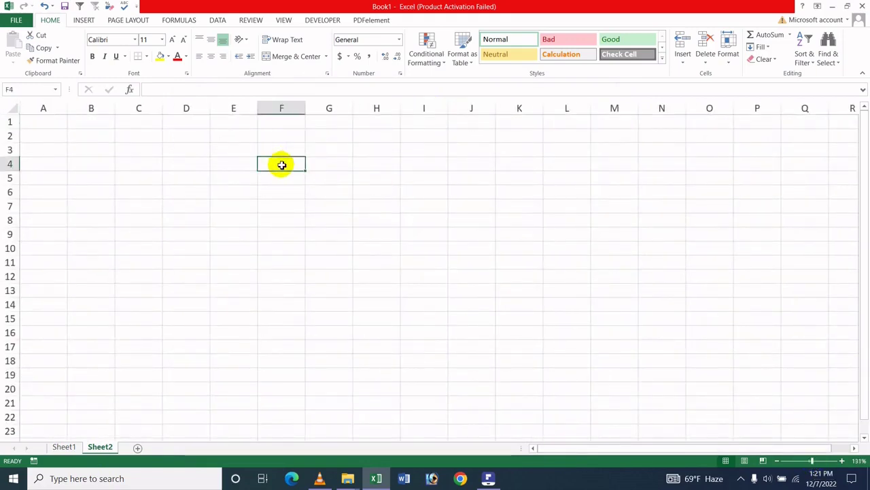
text(2)
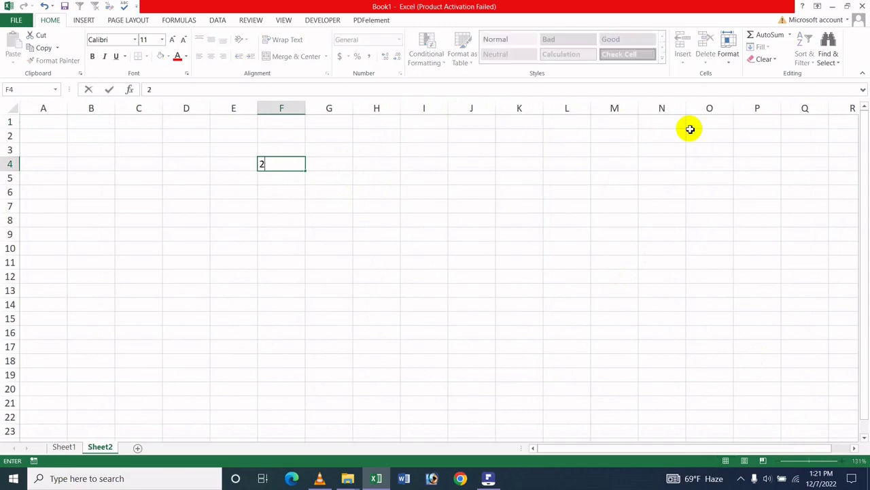
key(Tab)
text(6)
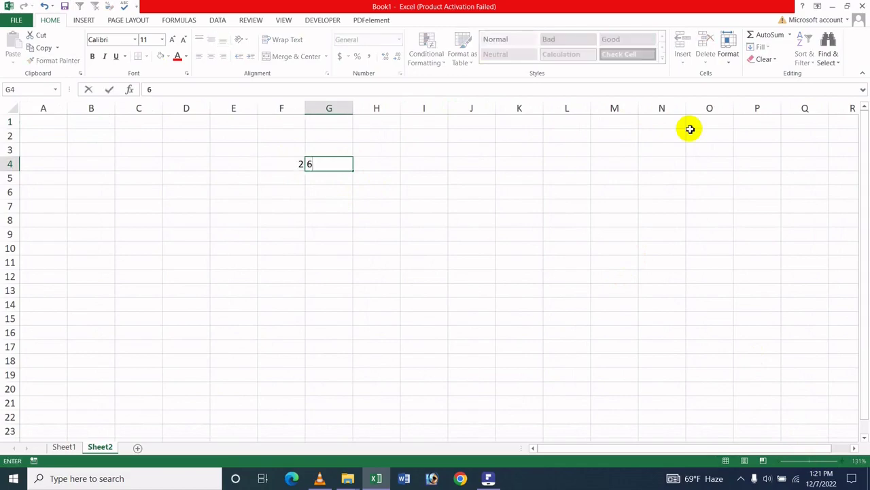
key(Tab)
text(5)
click(291, 176)
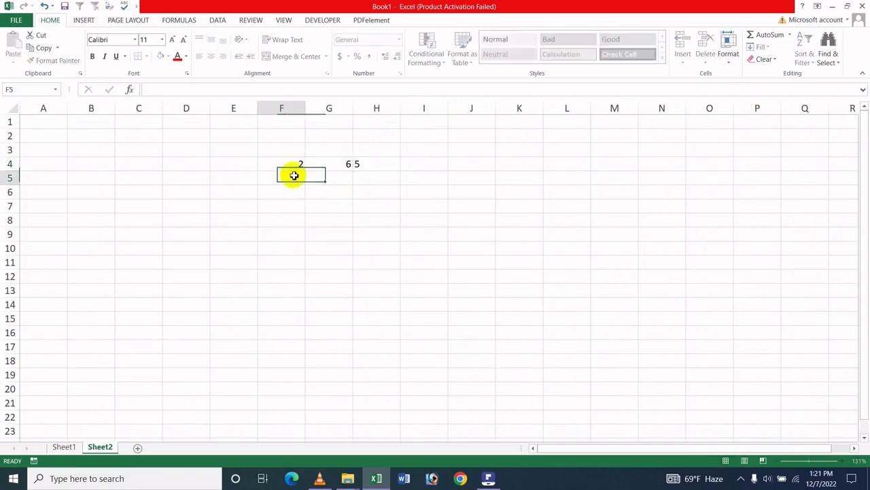
Fill the values in F4:H4 down to row 11.
text(2)
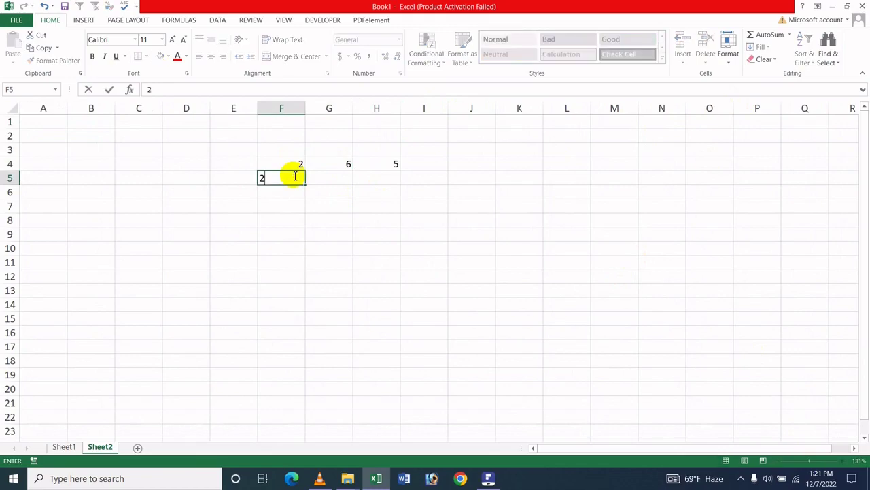
click(361, 203)
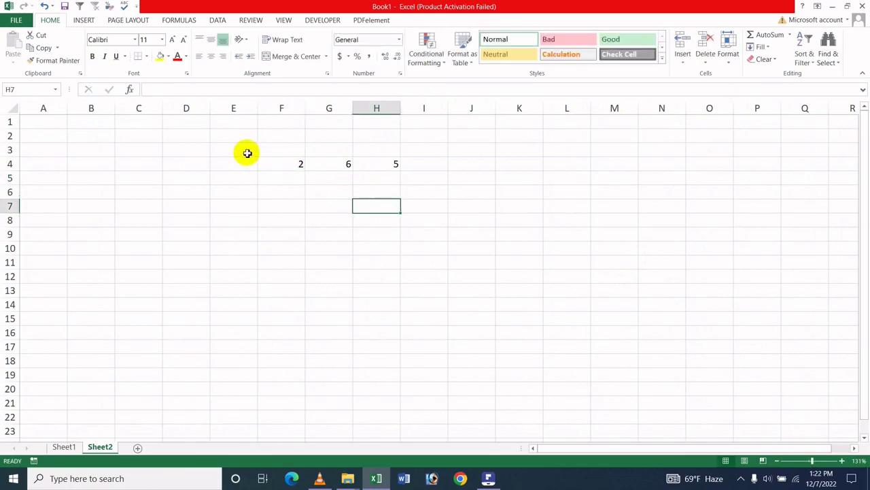
drag(273, 163, 376, 268)
click(480, 218)
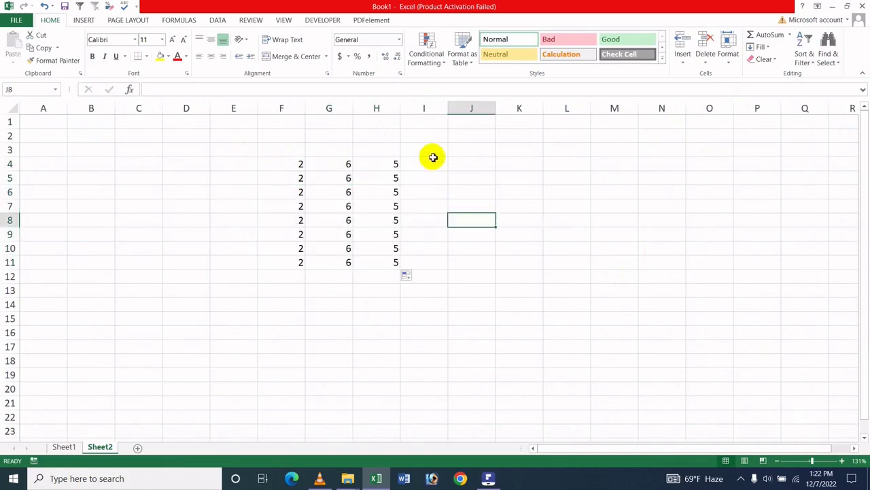
click(432, 153)
Format the range F4:H11 as a table without existing headers, using the light style with grey banded rows.
drag(297, 169, 396, 264)
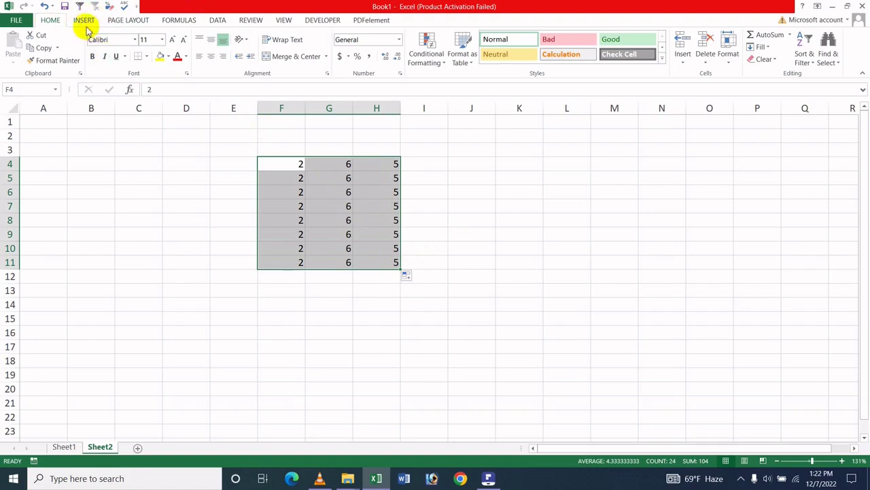
click(464, 56)
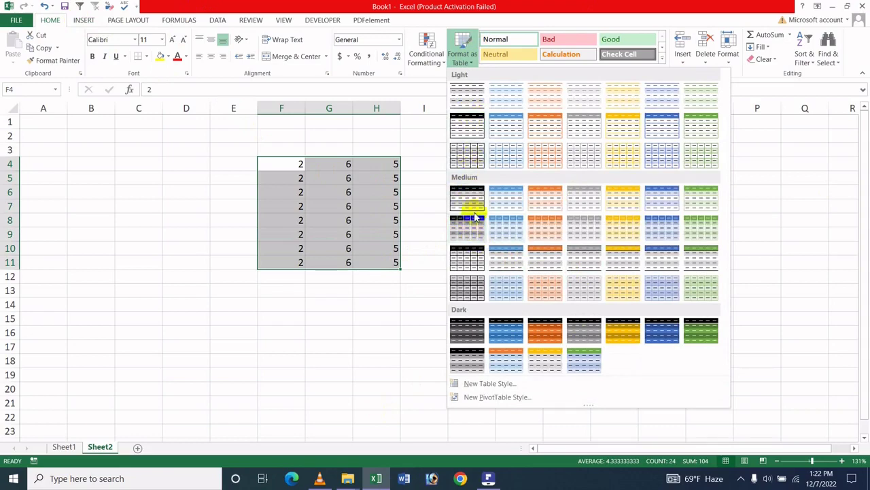
click(469, 95)
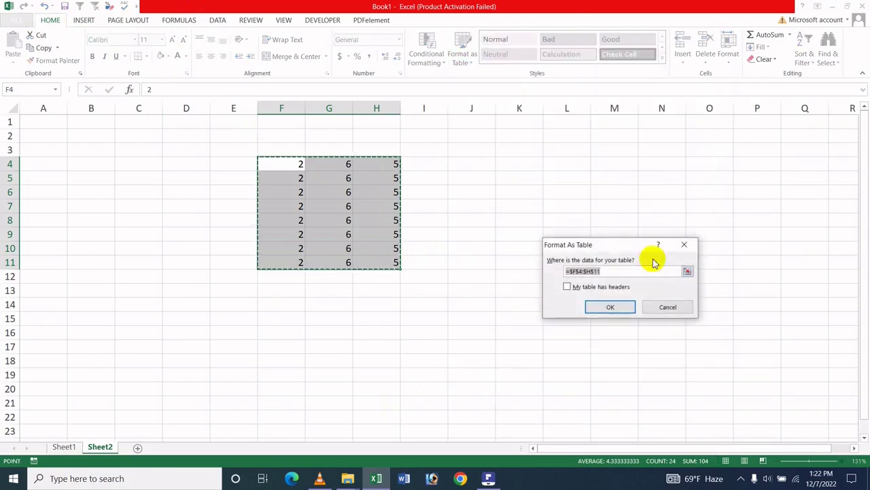
click(610, 309)
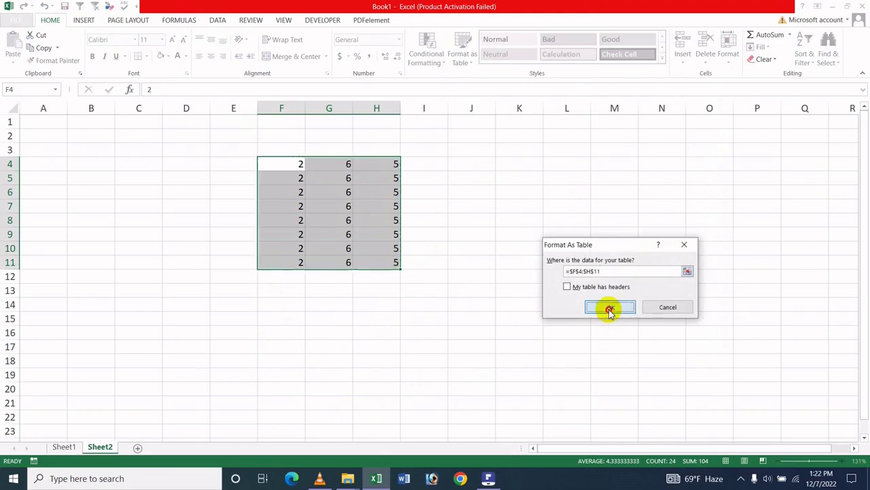
click(565, 228)
click(432, 182)
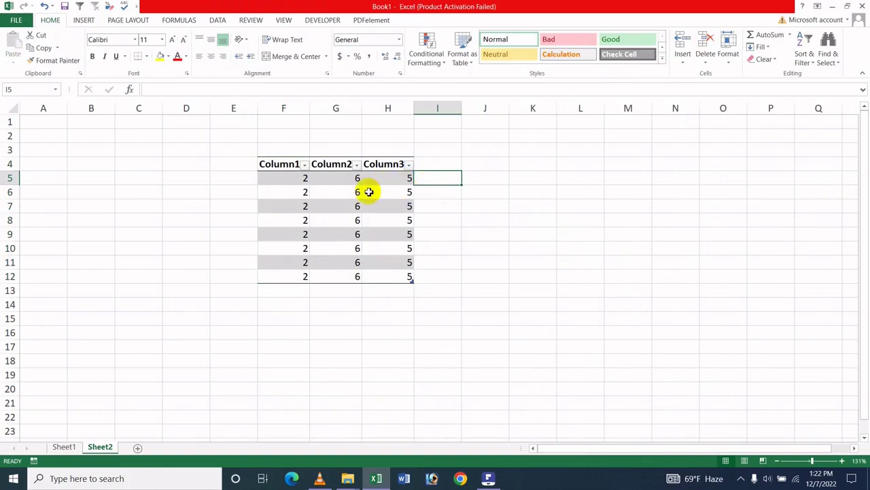
Enter 5 in cell I5 next to the table to extend it with a new column.
click(398, 190)
click(422, 179)
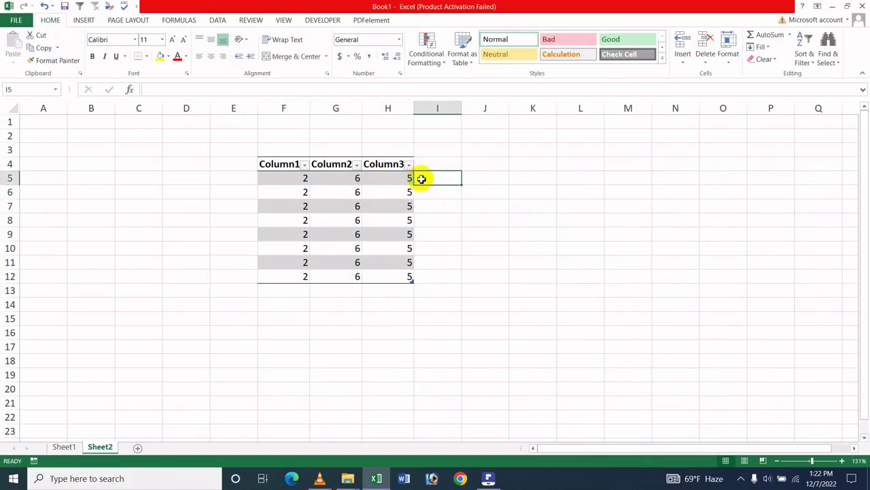
text(5)
key(Return)
click(456, 207)
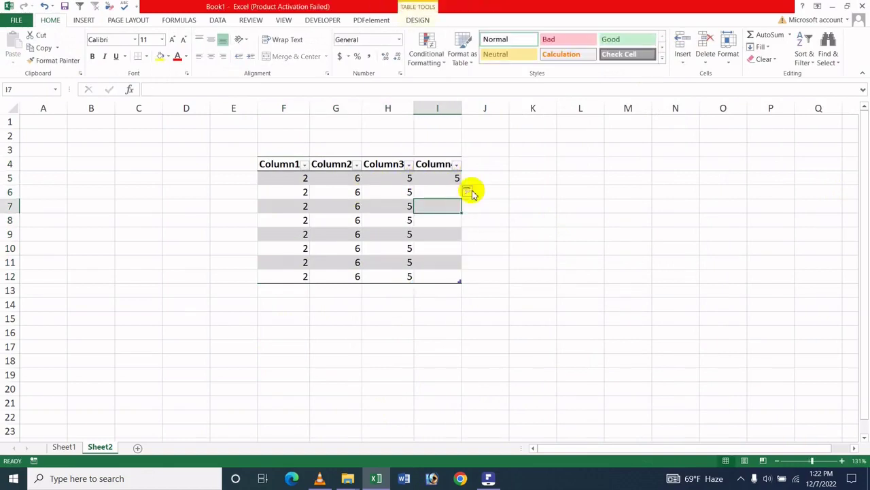
Enter 3, 3 and 5 in cells J5, K5 and L5 to add three more table columns.
click(491, 180)
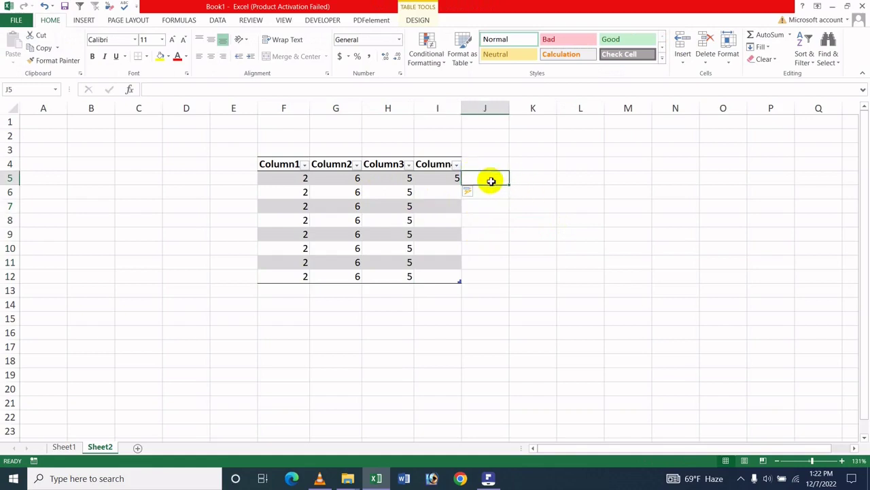
text(3)
click(537, 175)
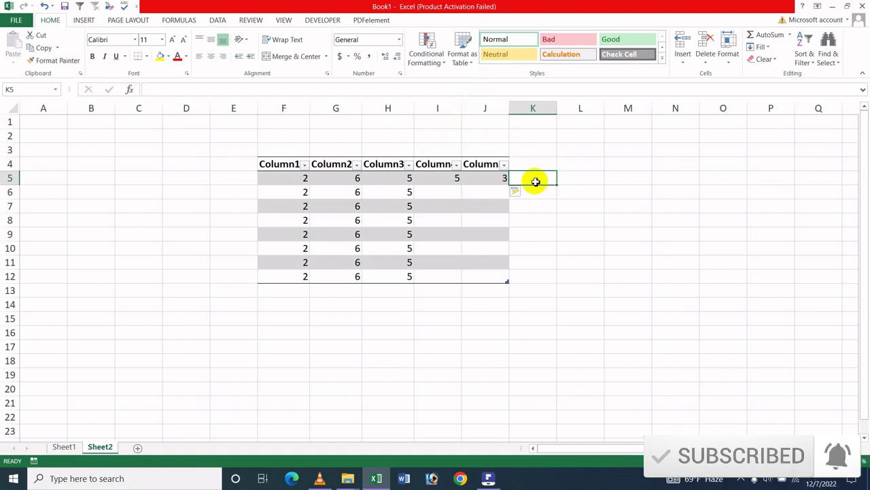
text(3)
key(Tab)
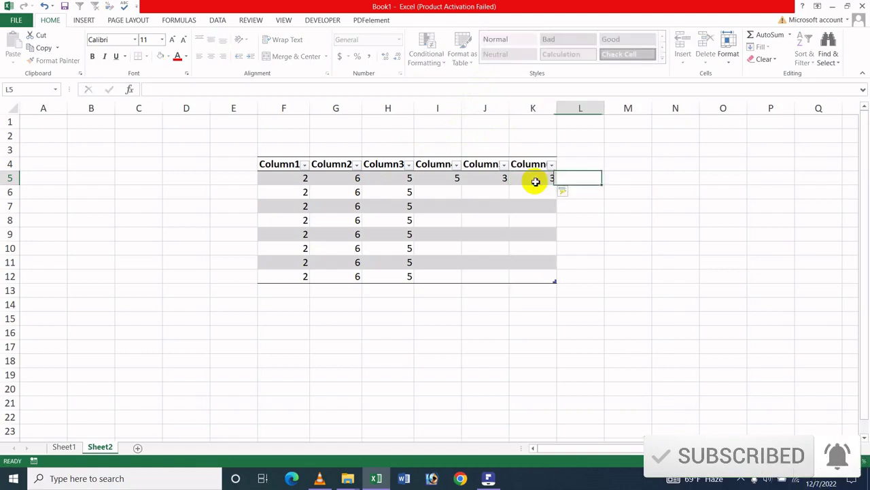
text(5)
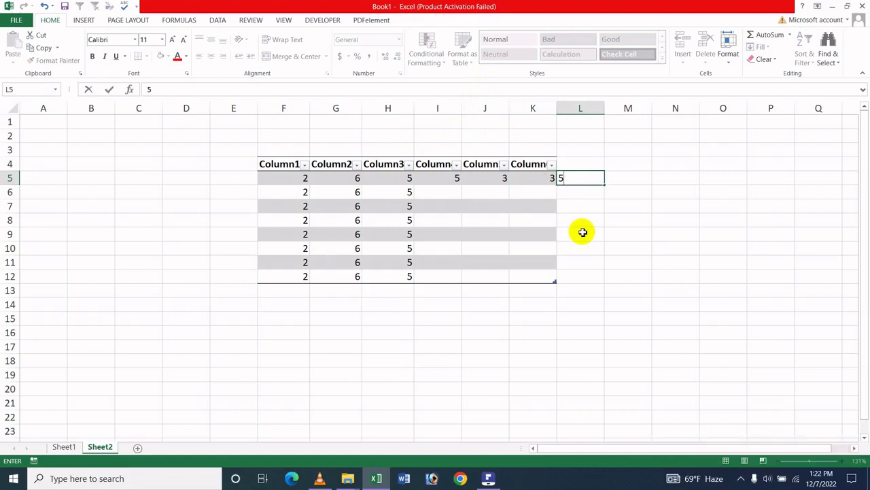
key(Tab)
Enter 2, 3 and 5 in cells I13, I14 and I15 beneath the table to add new rows.
click(298, 290)
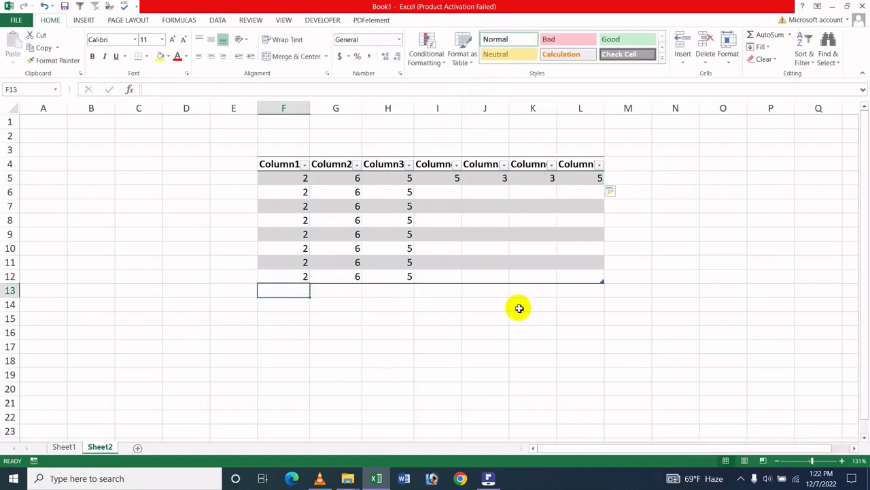
click(445, 290)
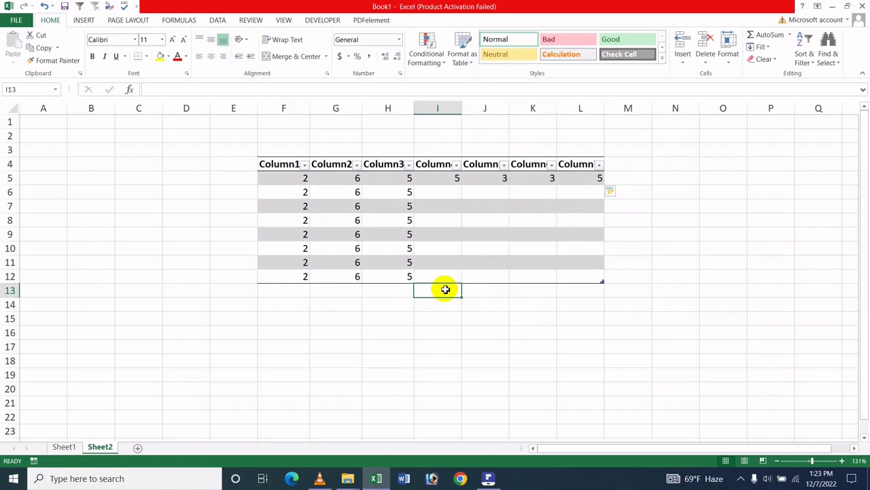
text(2)
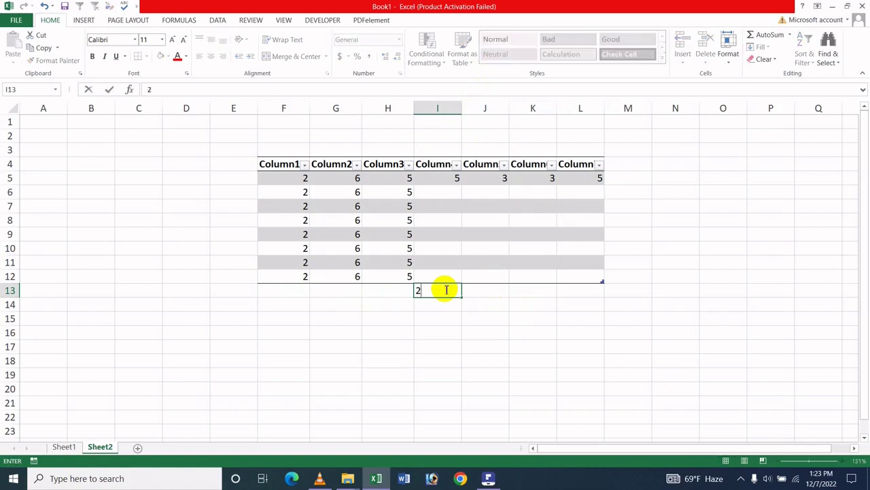
key(Return)
text(3)
key(Return)
text(5)
key(Tab)
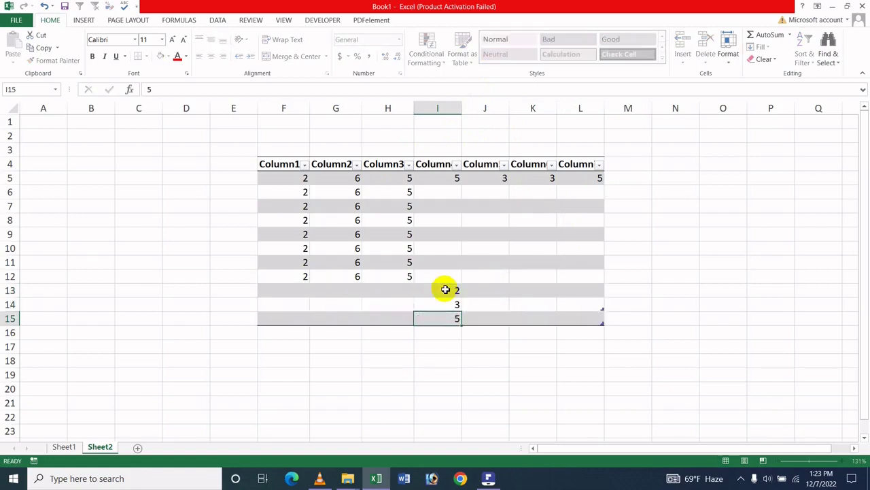
key(Down)
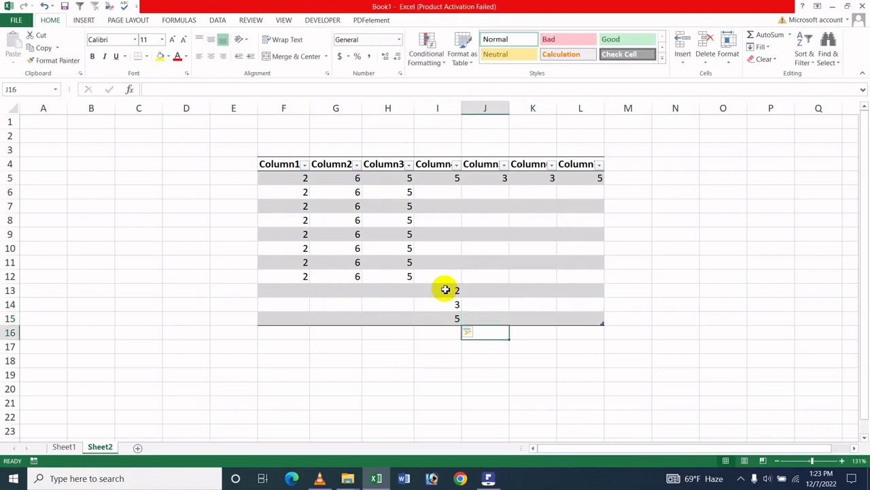
text(6)
key(Return)
click(486, 331)
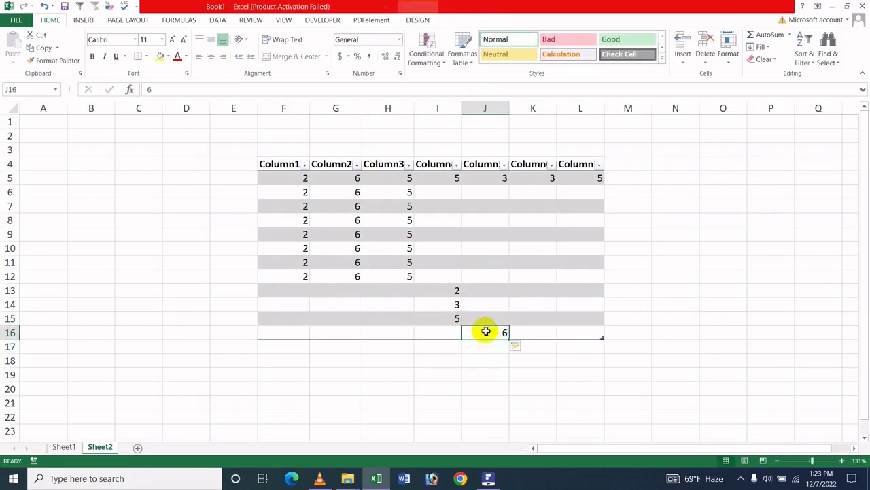
key(Delete)
Enter 6 in cell I16 of the table, and clear that entry again.
click(442, 332)
text(6)
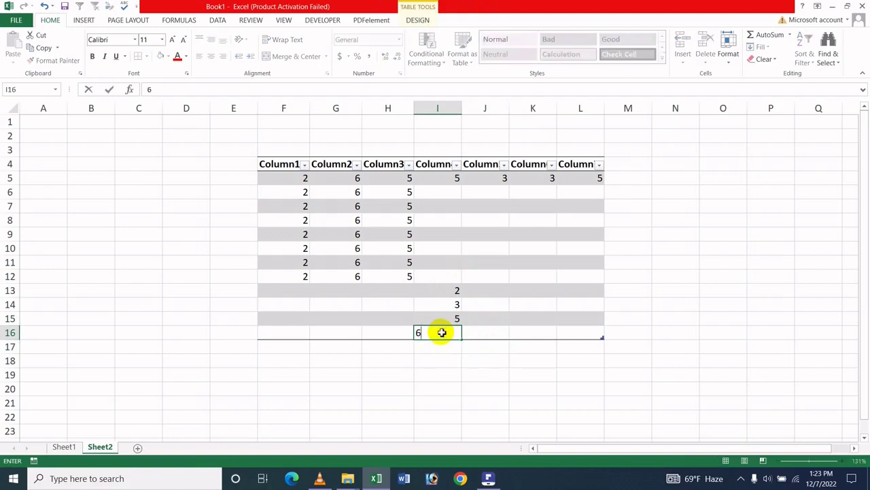
key(Return)
click(455, 333)
key(Delete)
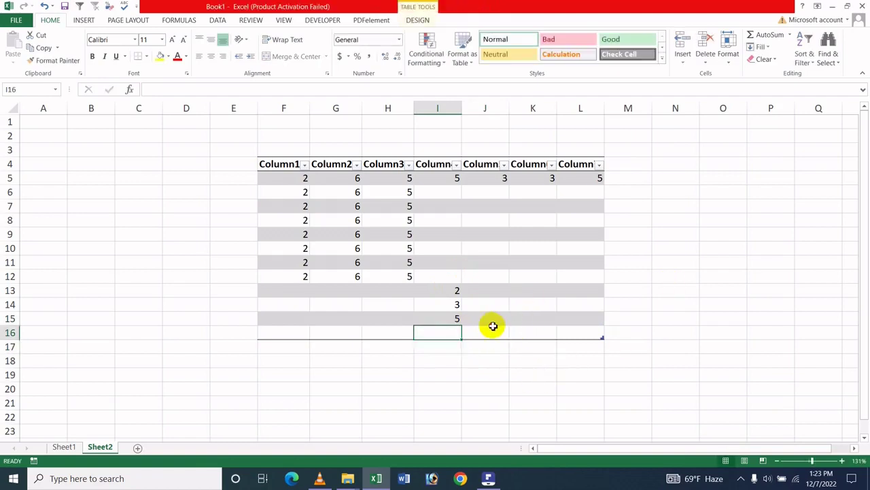
Enter 5 in cell J17 directly beneath the table to add another row.
click(491, 324)
click(438, 342)
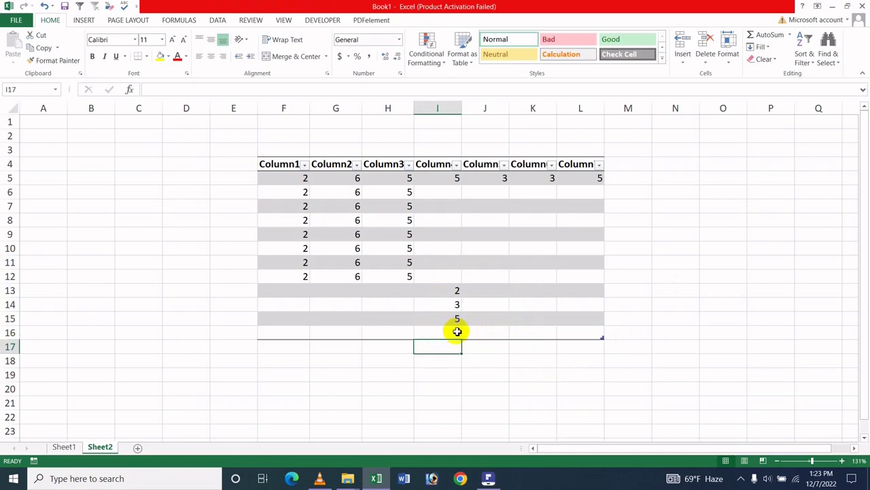
key(Right)
text(5)
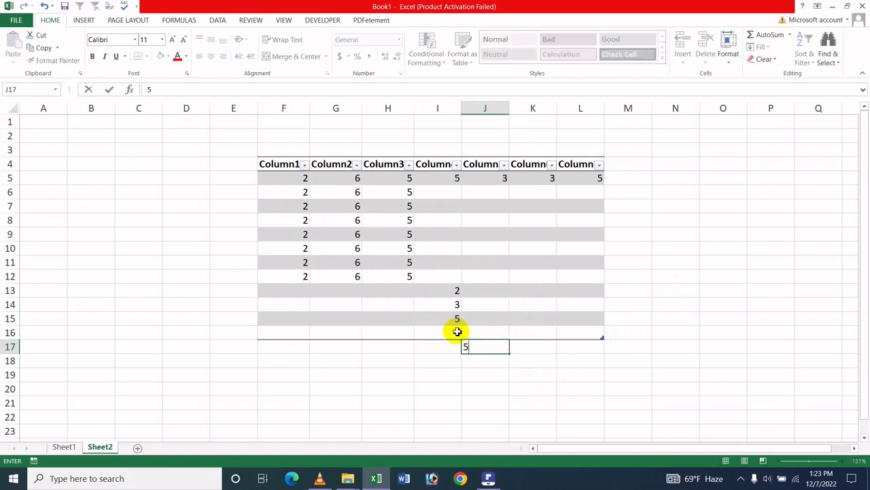
click(530, 356)
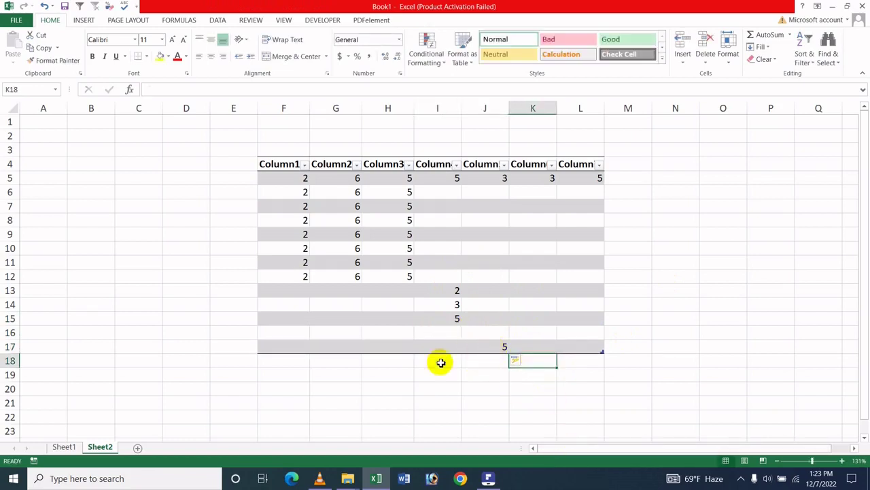
click(456, 288)
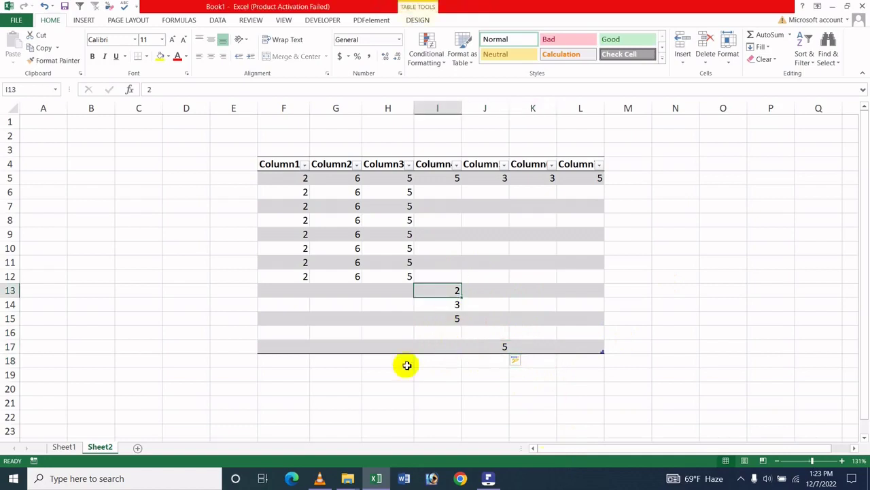
click(495, 263)
click(481, 316)
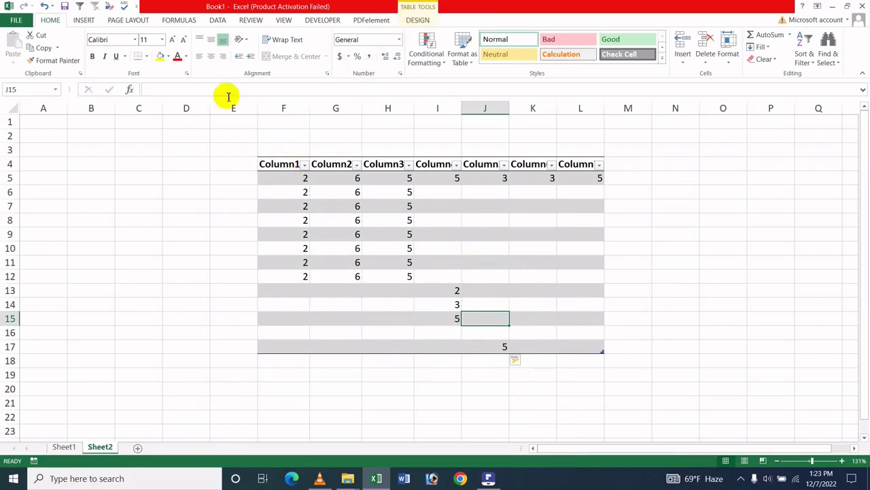
Turn off the AutoFormat As You Type option that includes new rows and columns in tables, and apply the options.
click(16, 20)
click(40, 250)
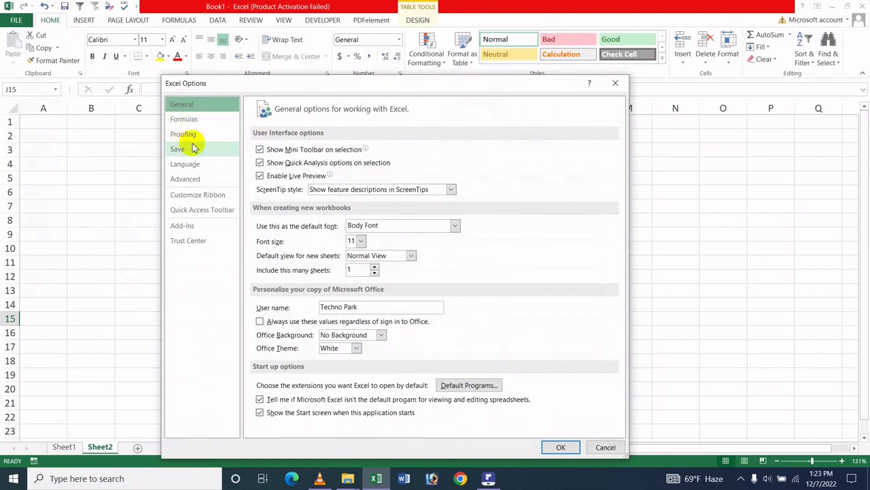
click(194, 134)
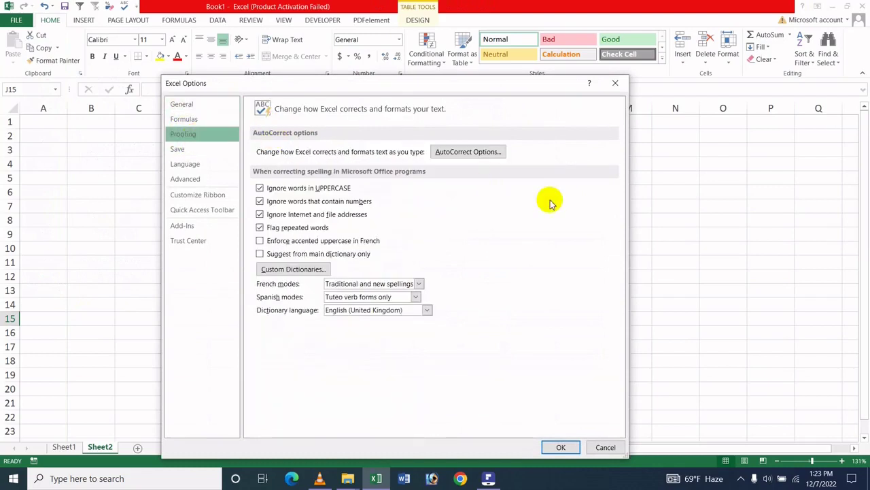
click(448, 154)
click(571, 246)
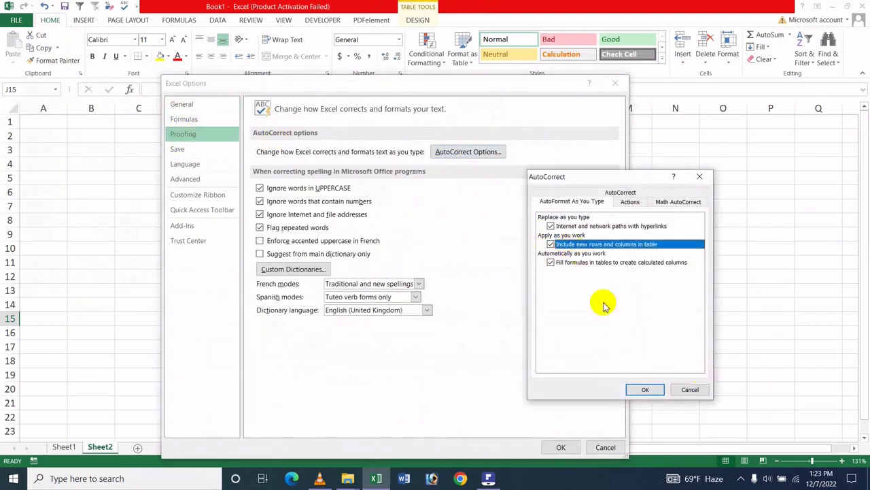
click(551, 244)
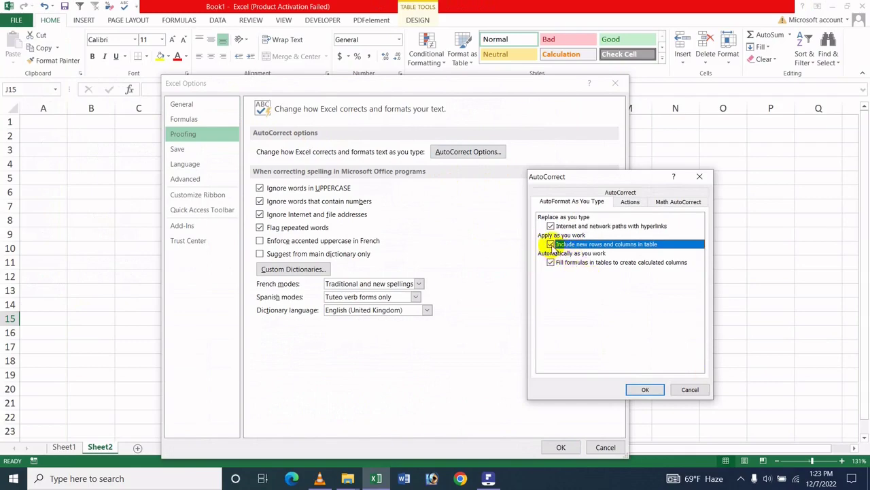
click(643, 391)
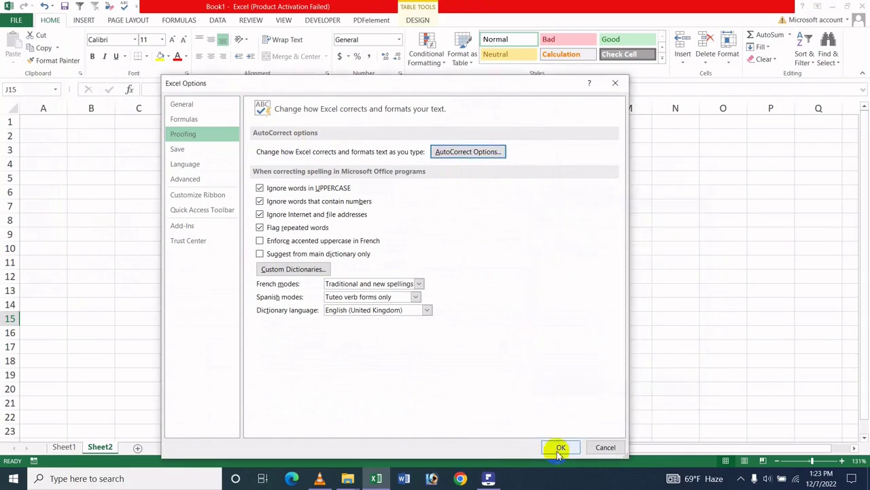
click(559, 446)
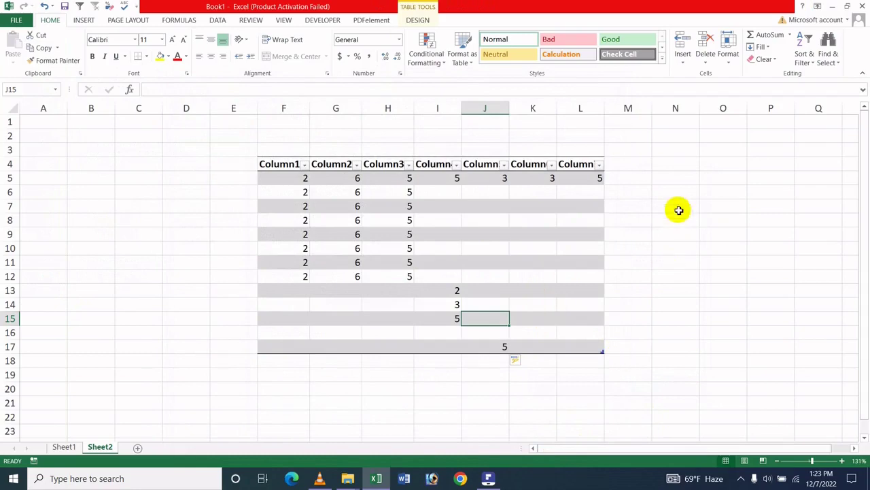
Enter 2 and 3 in cells M5 and N5 beside the table to test column expansion.
click(657, 189)
click(631, 181)
text(2)
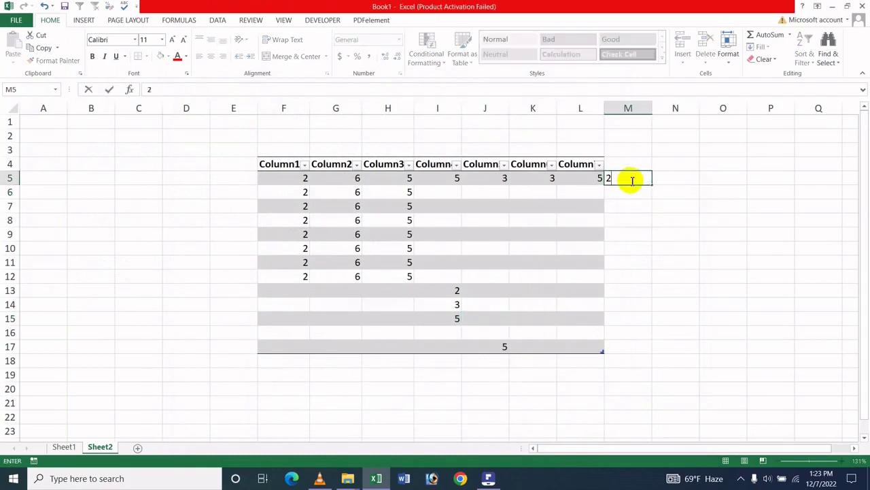
key(Tab)
text(3)
key(Tab)
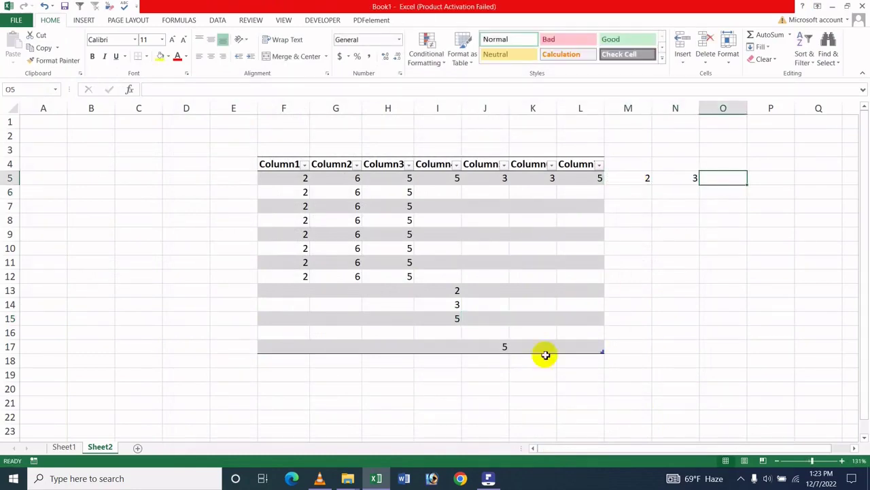
Enter 2 and 3 in cells K18 and K19 beneath the table to test row expansion.
click(488, 360)
click(537, 366)
text(2)
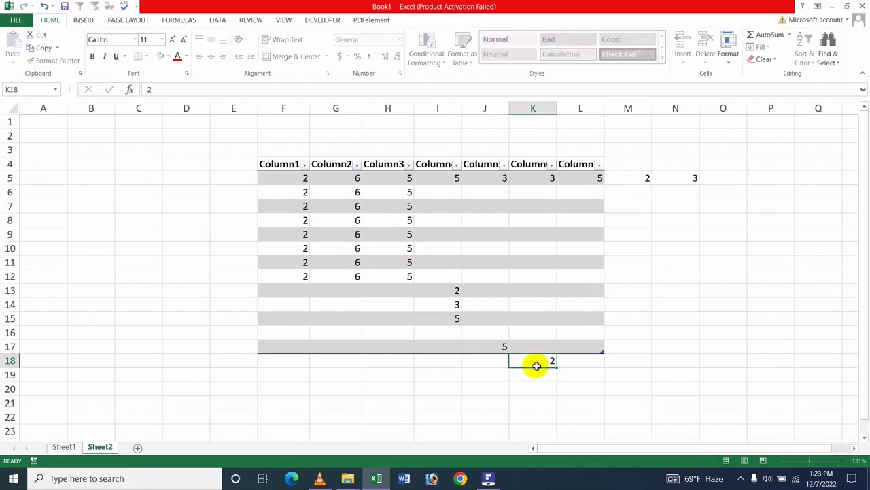
key(Return)
text(3)
key(Return)
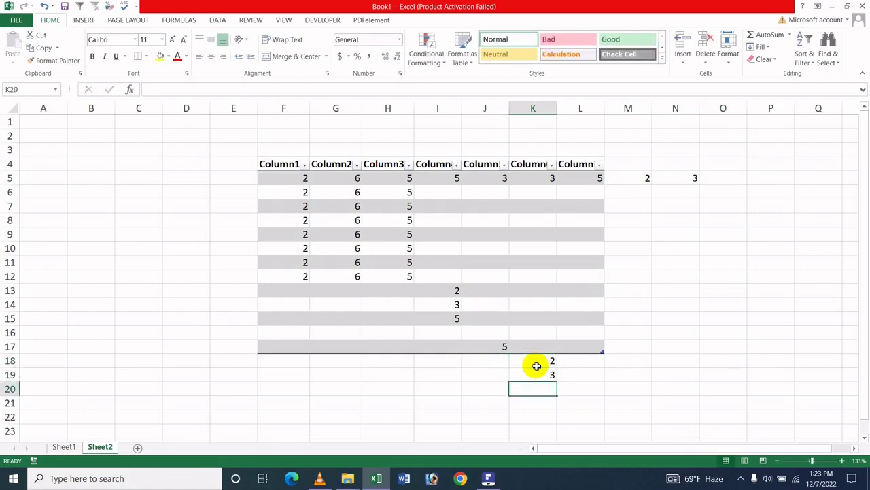
Enter 3 in cells L21 and L20 below the table as further row expansion tests.
key(Right)
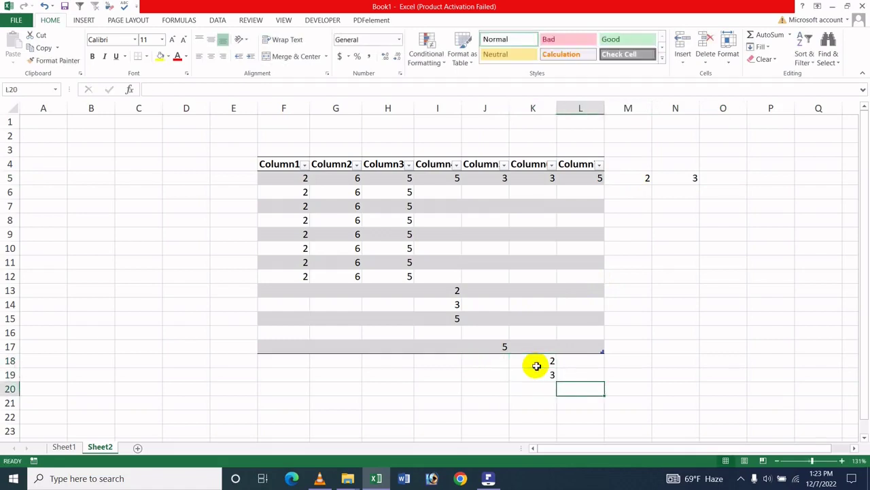
key(Down)
text(3)
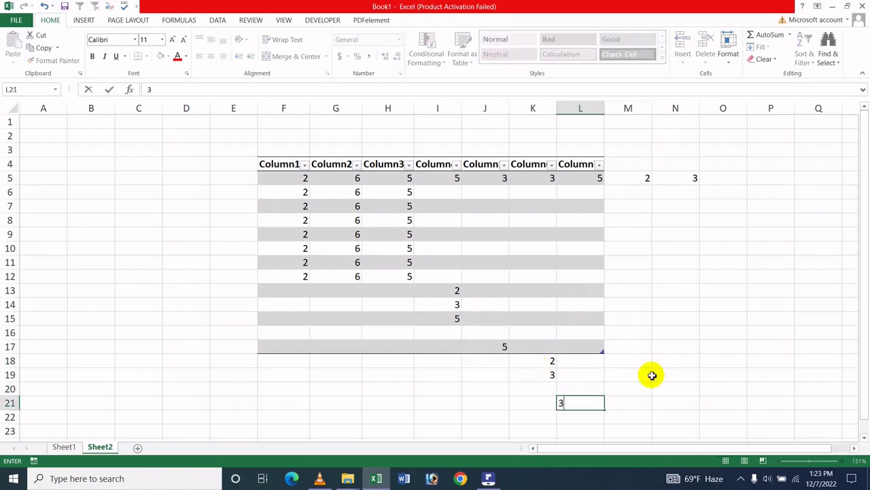
click(560, 370)
key(Down)
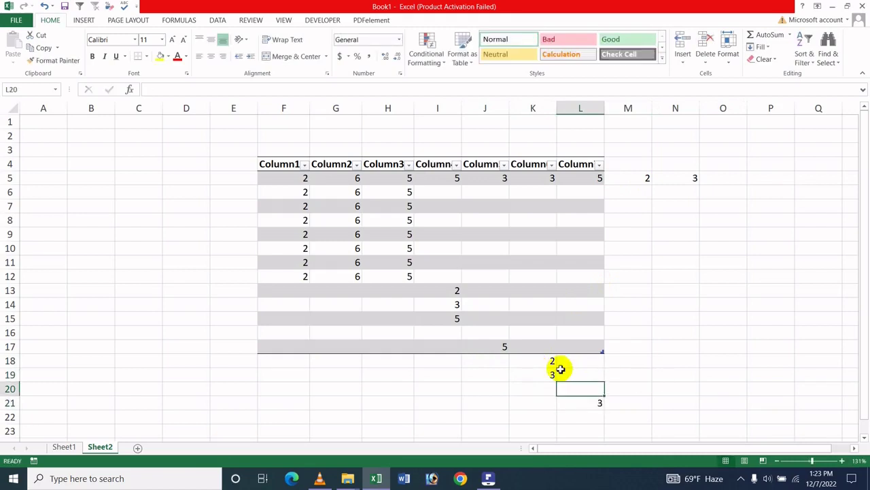
text(3)
click(658, 389)
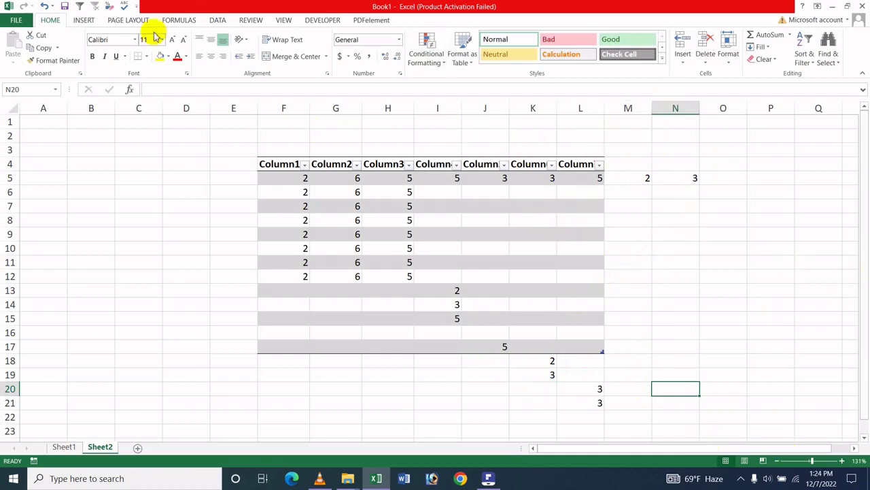
Re-enable the AutoFormat As You Type option to include new rows and columns in tables, and apply the options.
click(17, 20)
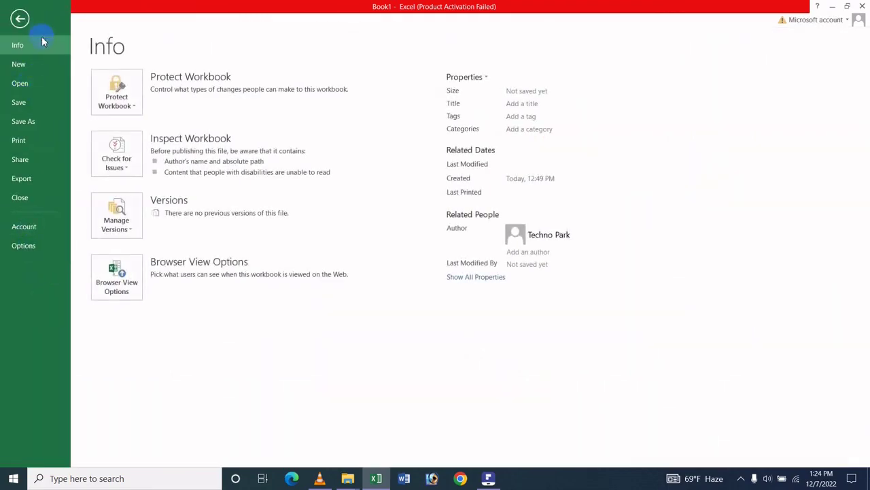
key(Escape)
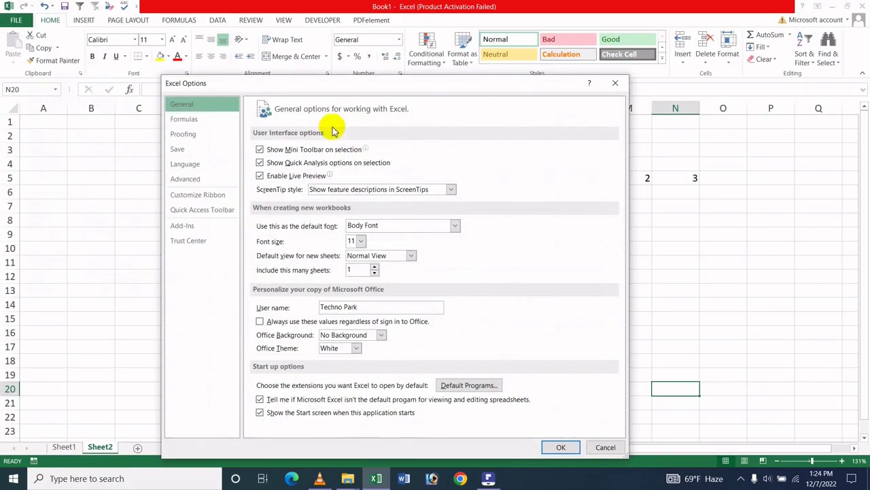
click(204, 134)
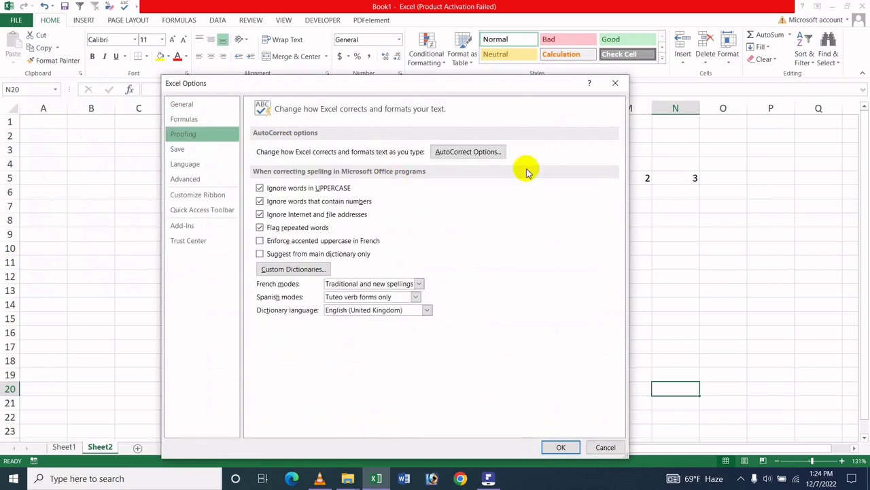
click(485, 151)
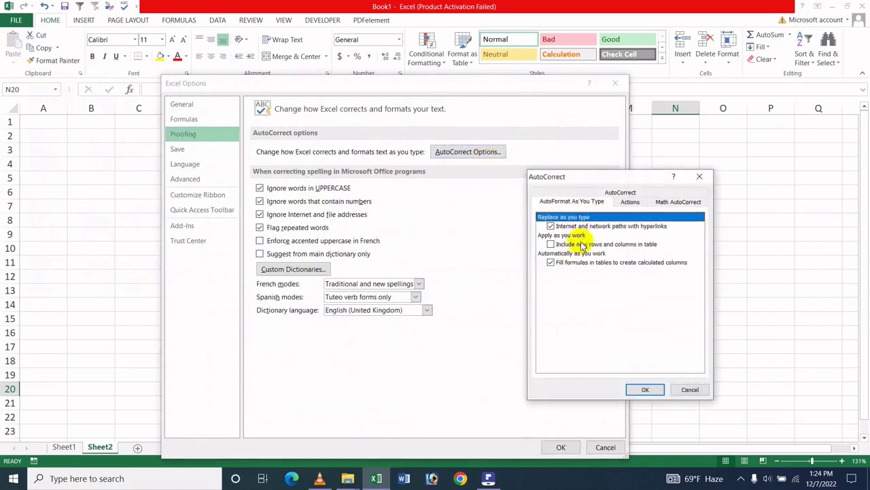
click(581, 245)
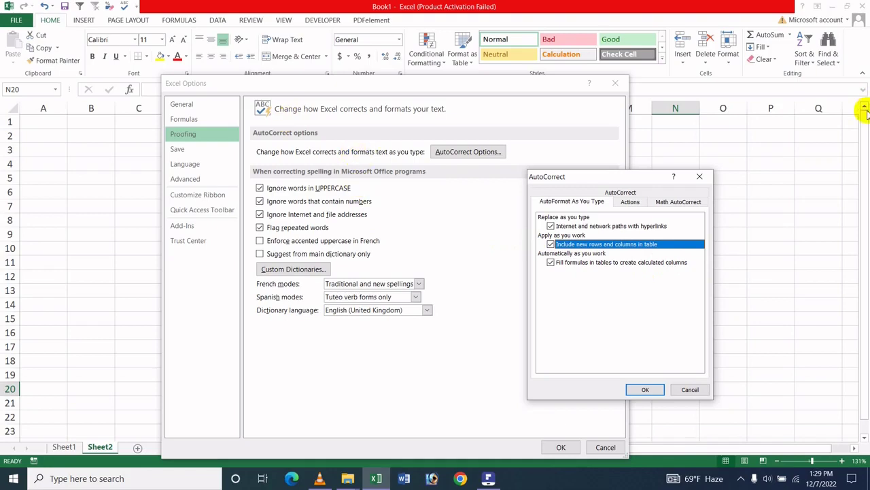
click(646, 390)
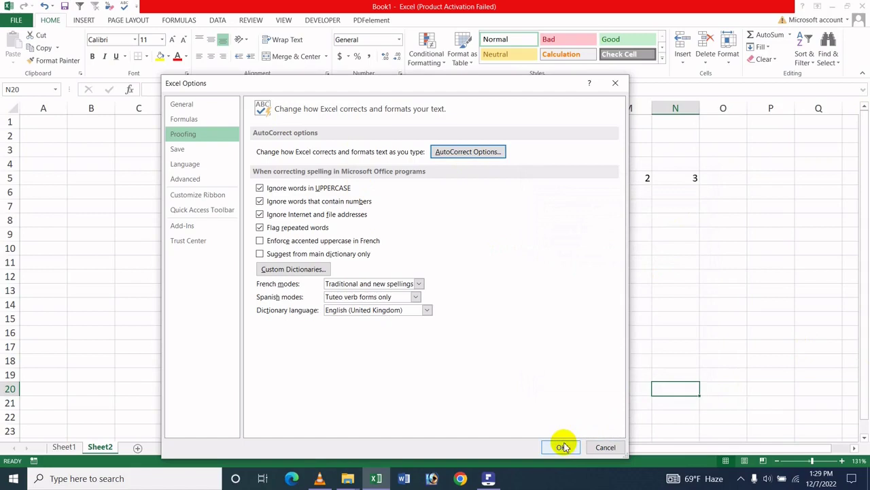
click(561, 447)
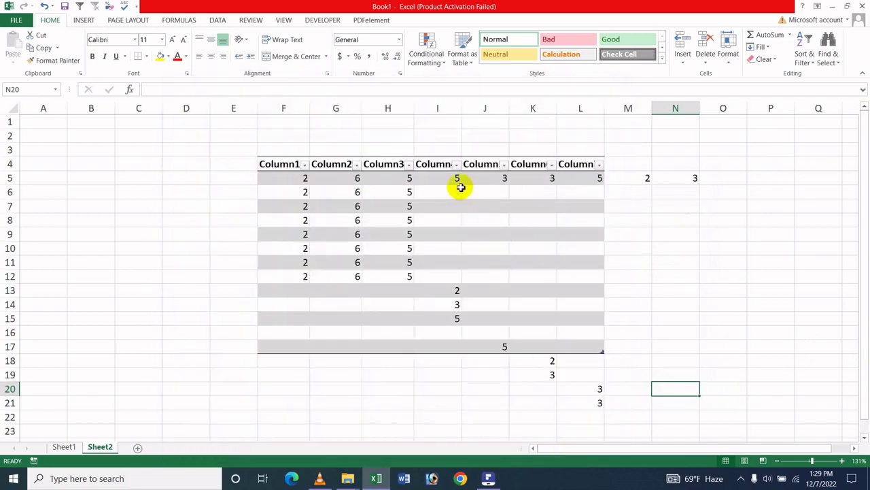
Clear the test values from the range I5:O17.
drag(449, 178, 716, 348)
key(Delete)
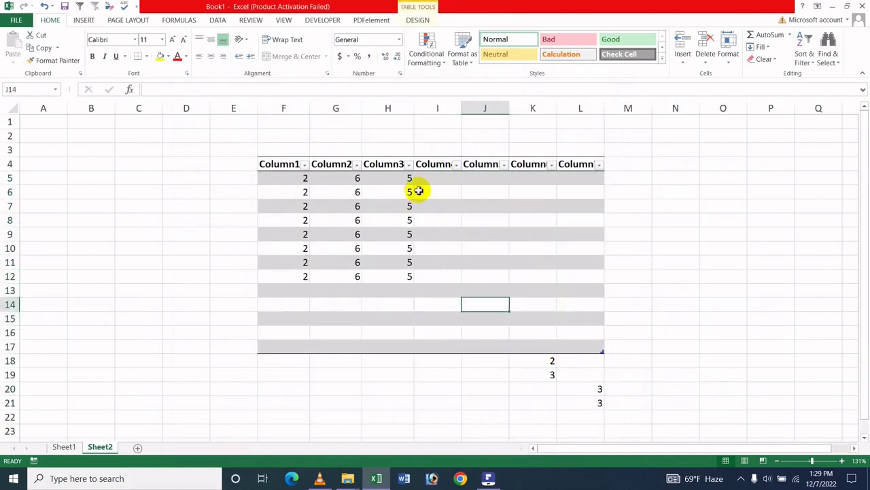
Enter a SUM formula in cell I5 that adds Column1 through Column3 of the same table row.
click(433, 183)
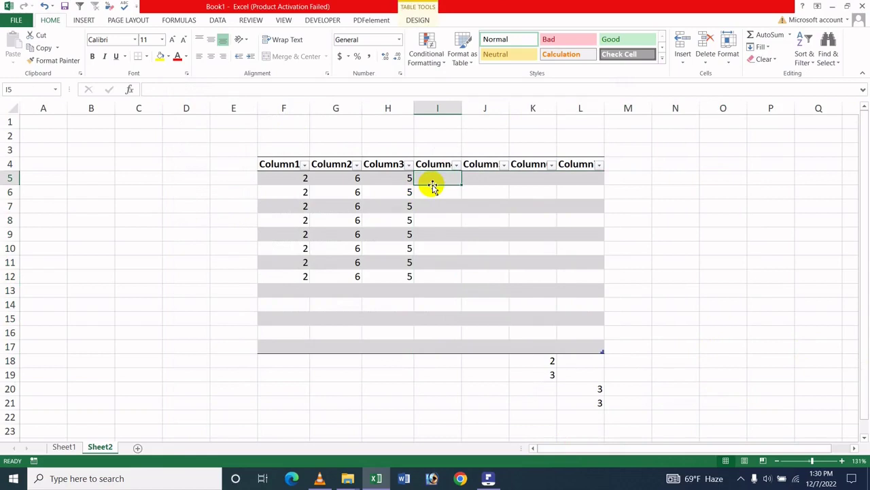
text(=Sum)
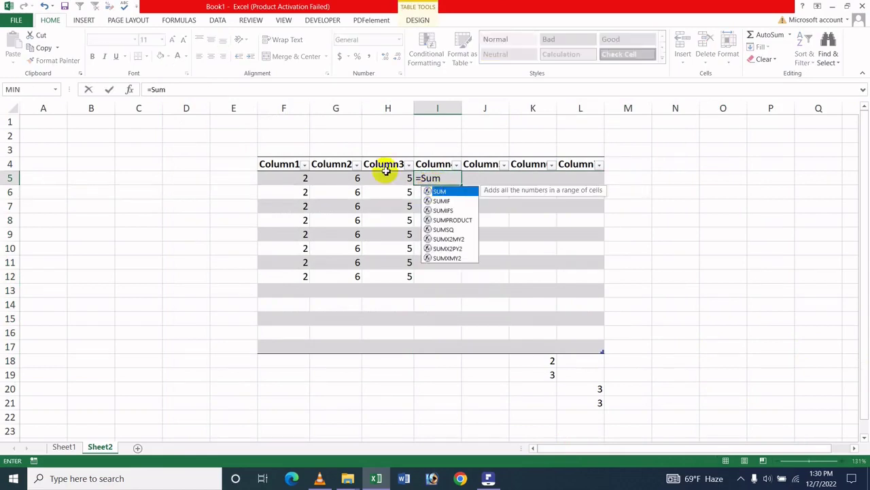
key(Tab)
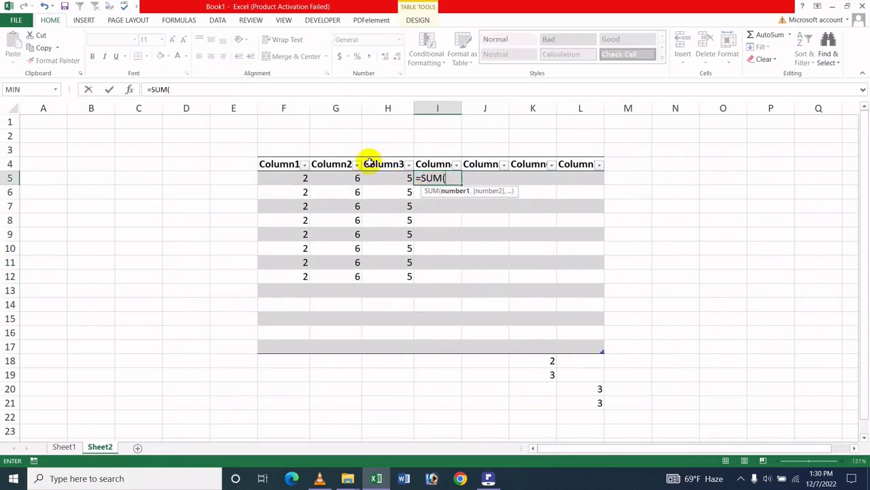
drag(311, 175, 399, 176)
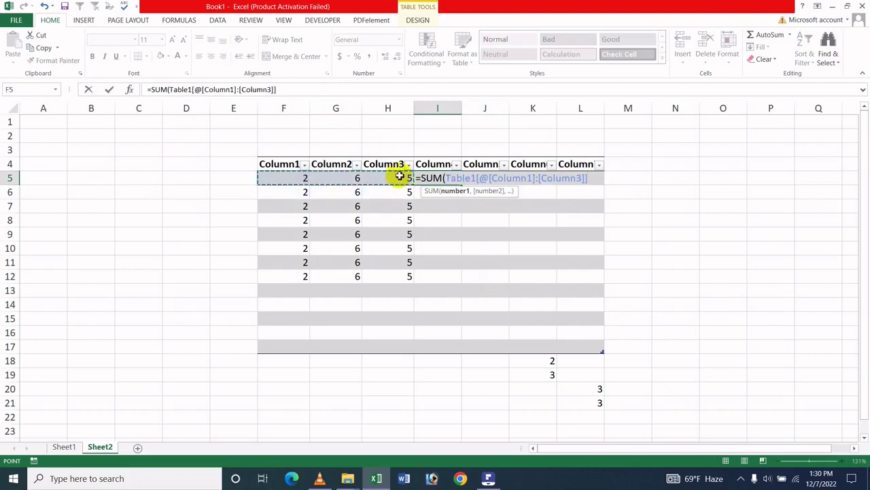
key(Return)
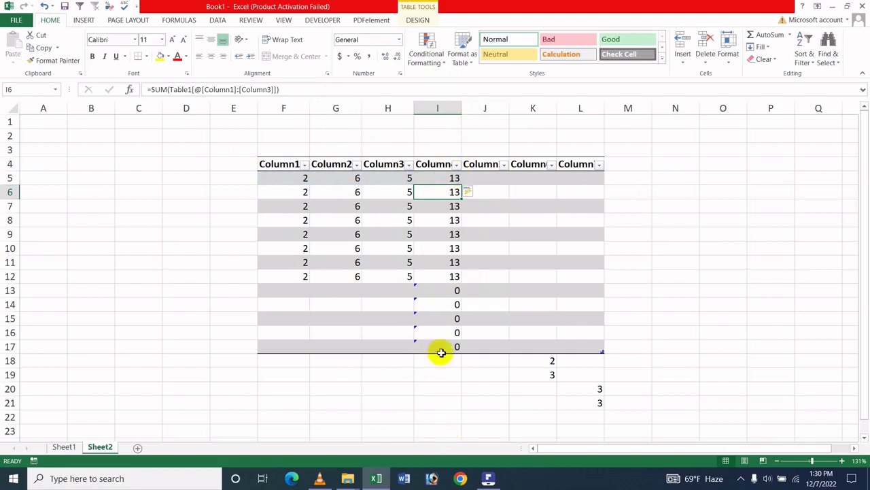
Enter 5 in cell G8 of the table to test the calculated column formula.
click(337, 220)
text(5)
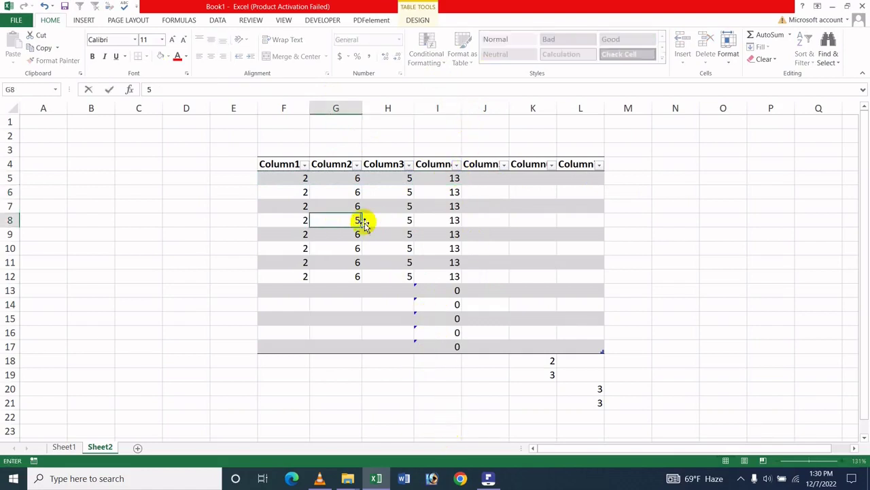
click(547, 376)
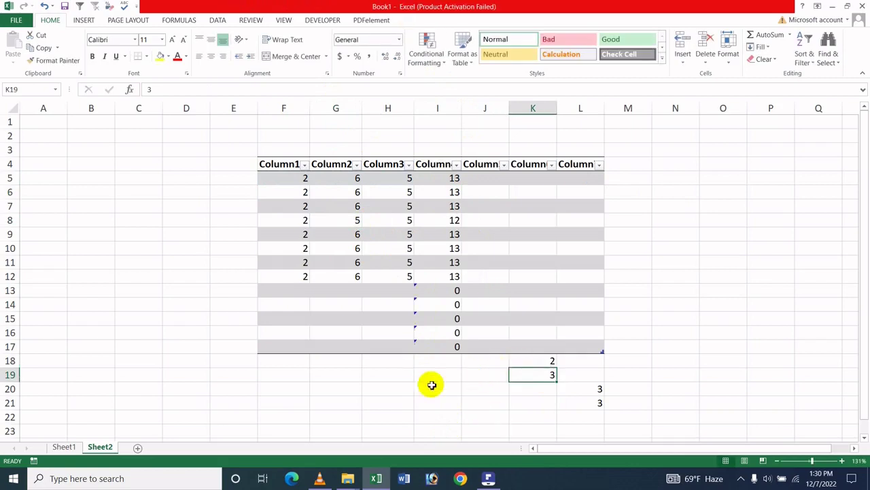
click(487, 337)
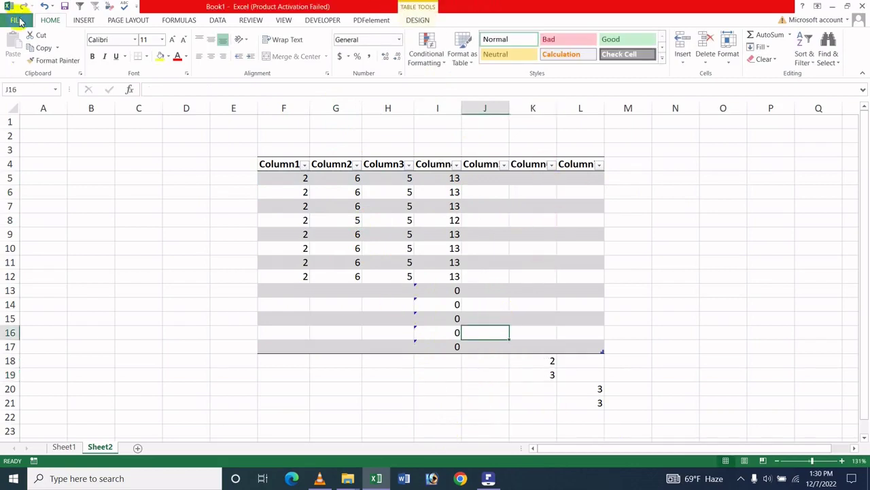
Disable the AutoFormat As You Type option that fills formulas in tables to create calculated columns, and apply the options.
click(18, 19)
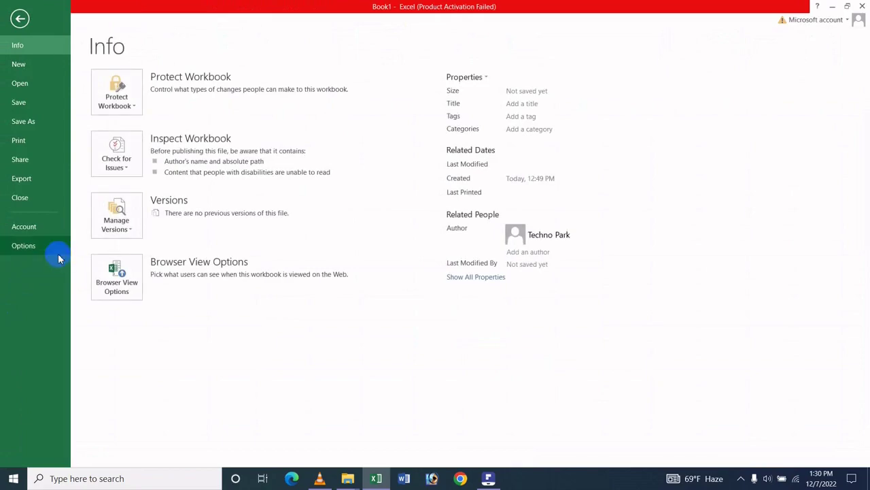
click(57, 251)
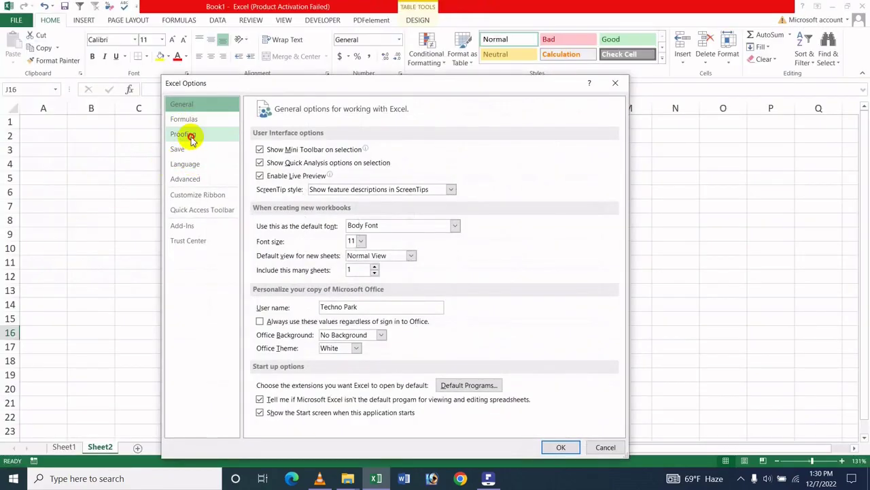
click(189, 135)
click(459, 153)
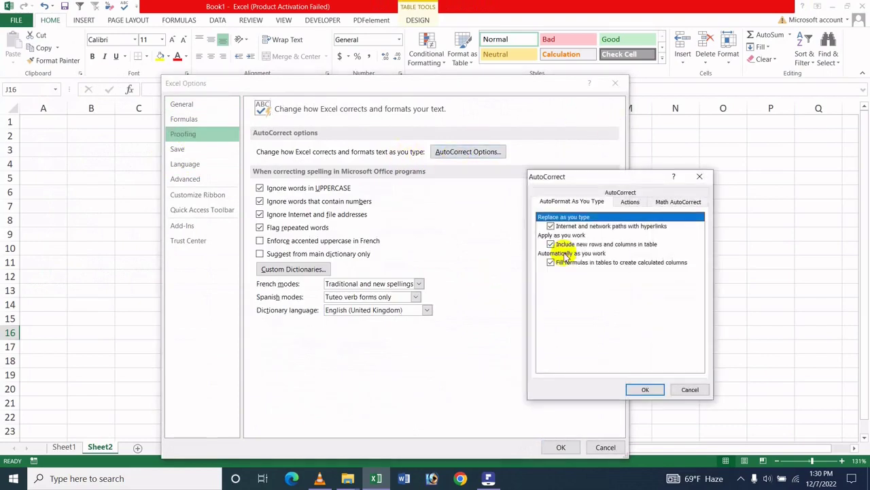
click(571, 264)
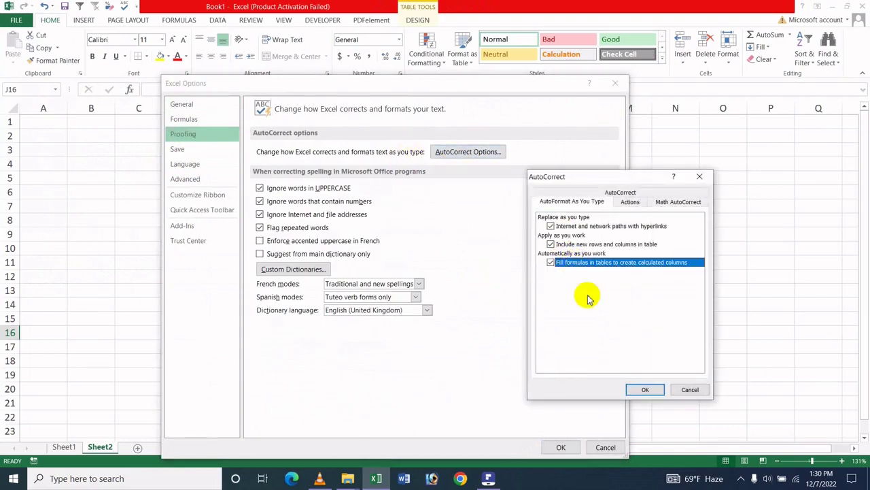
click(553, 264)
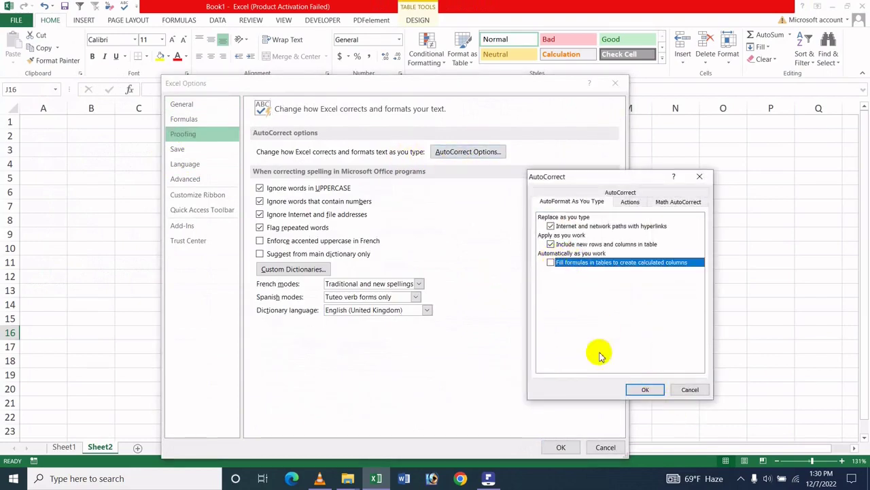
click(641, 391)
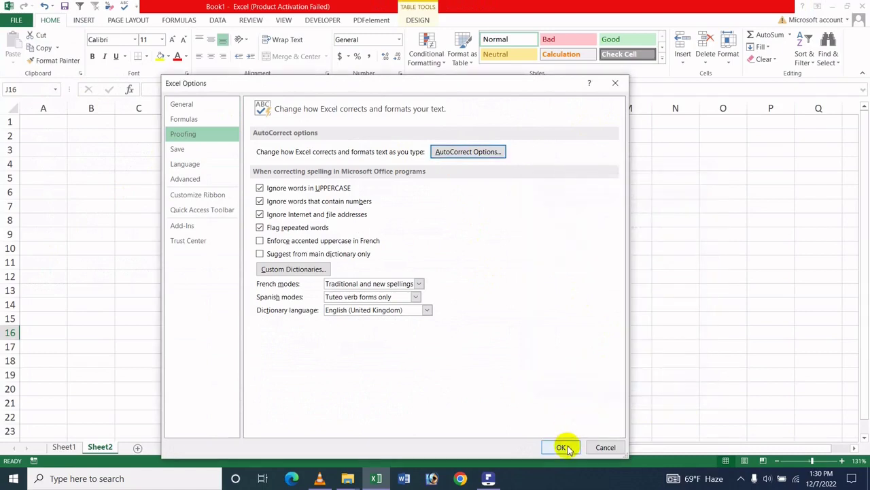
click(563, 447)
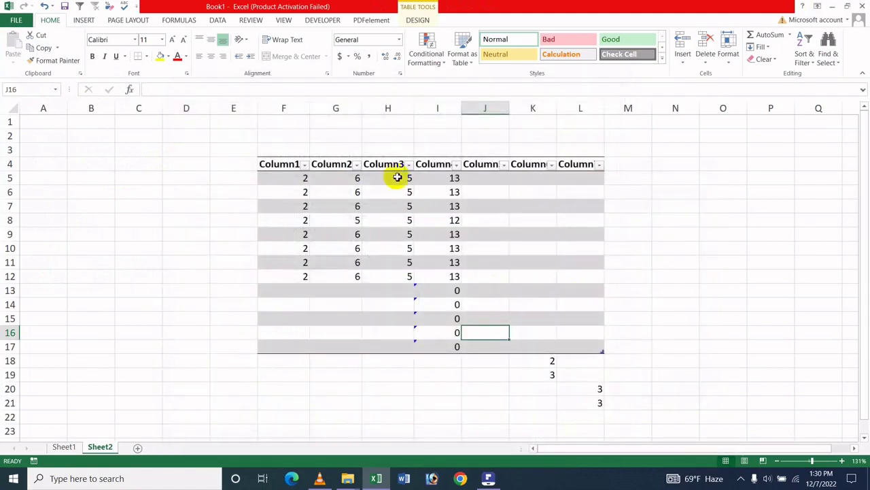
Clear the range I5:I19 and enter a SUM formula in I5 adding Column1 through Column3 of the same row.
drag(442, 179, 431, 374)
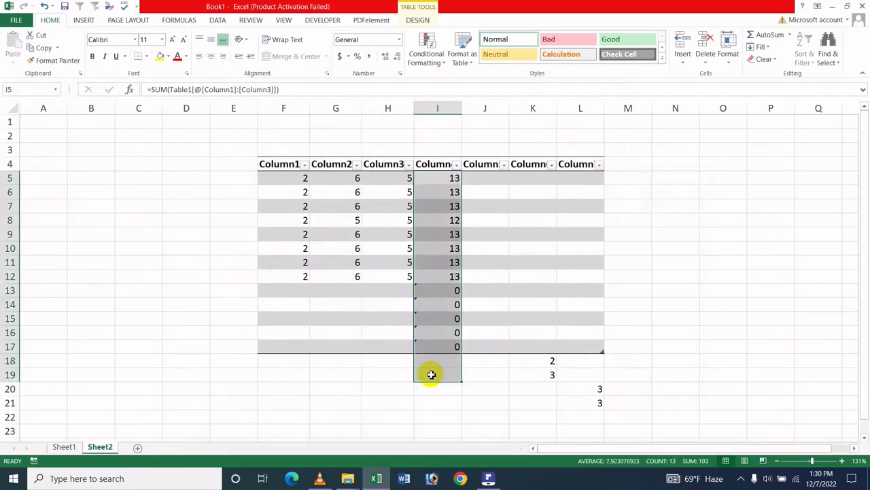
key(Delete)
click(451, 178)
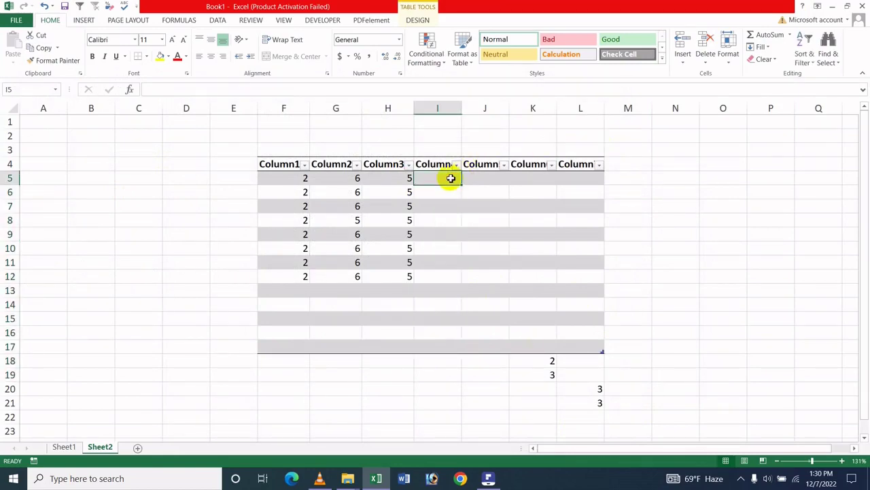
text(=)
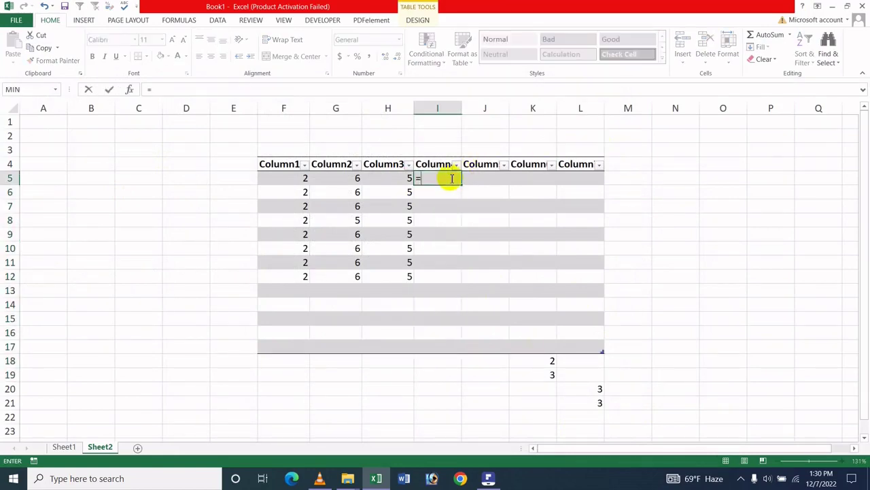
text(Sum)
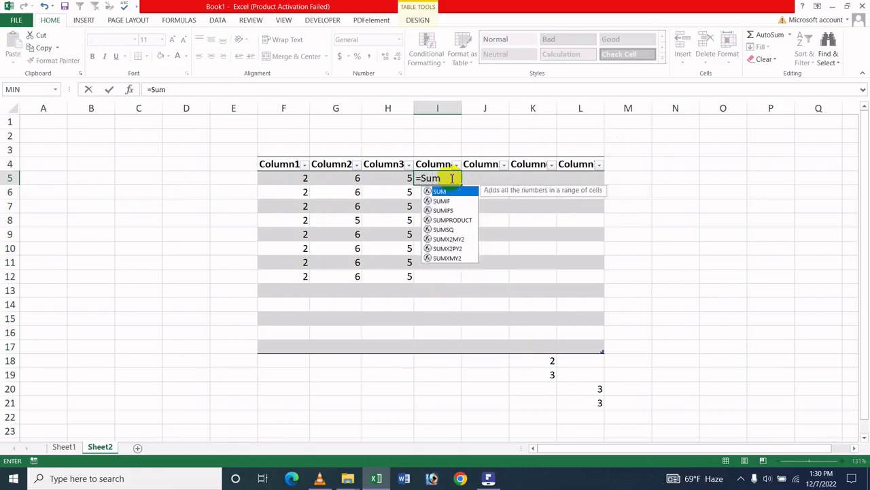
key(Tab)
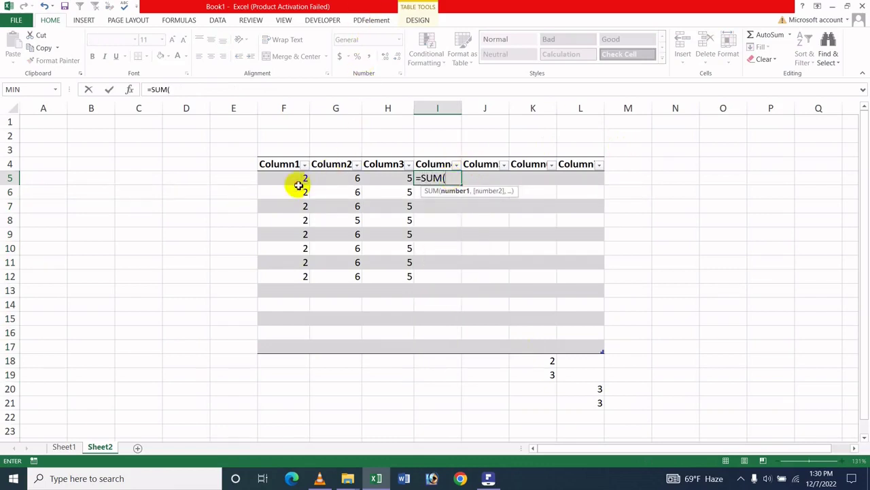
drag(298, 185, 408, 178)
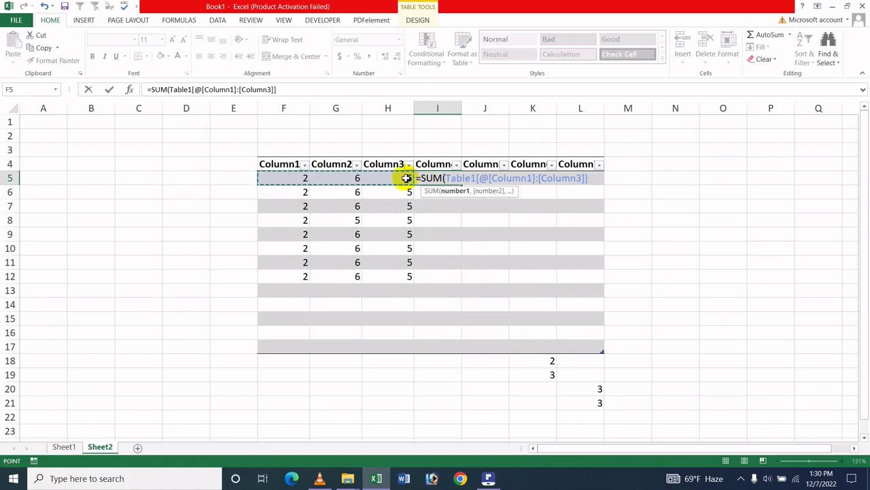
key(Return)
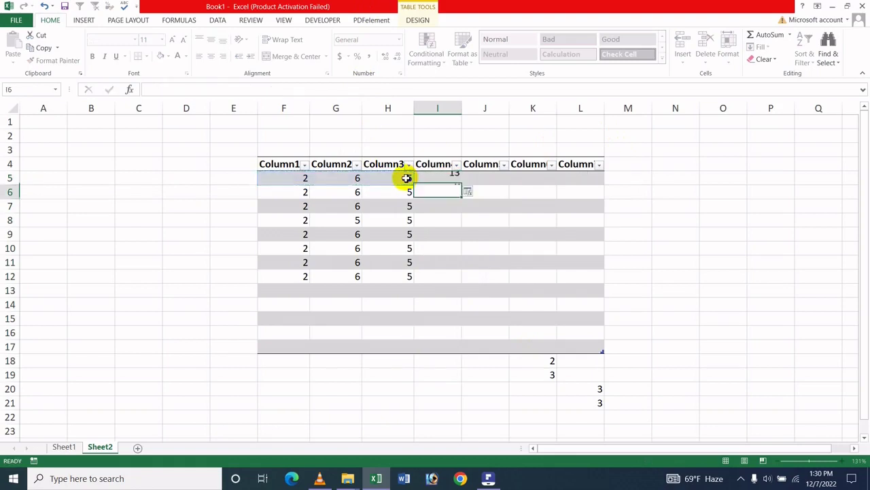
Fill the SUM formula from I5 down through I17.
click(439, 175)
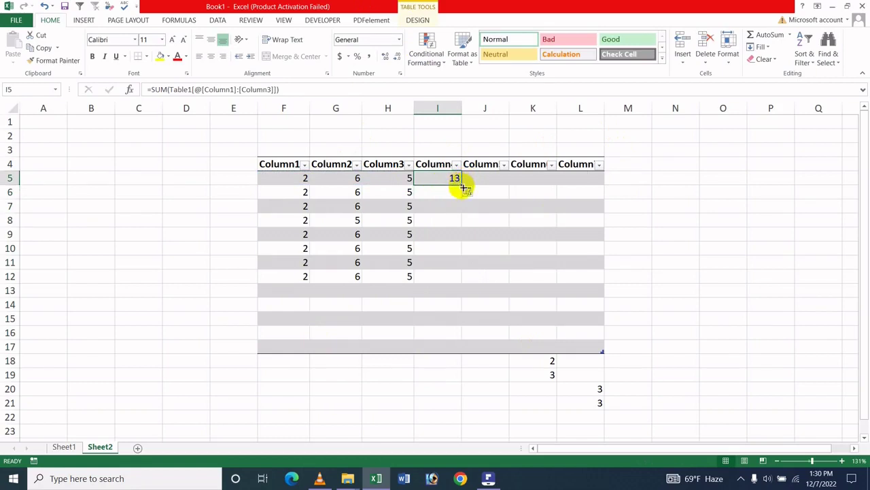
drag(463, 189, 456, 352)
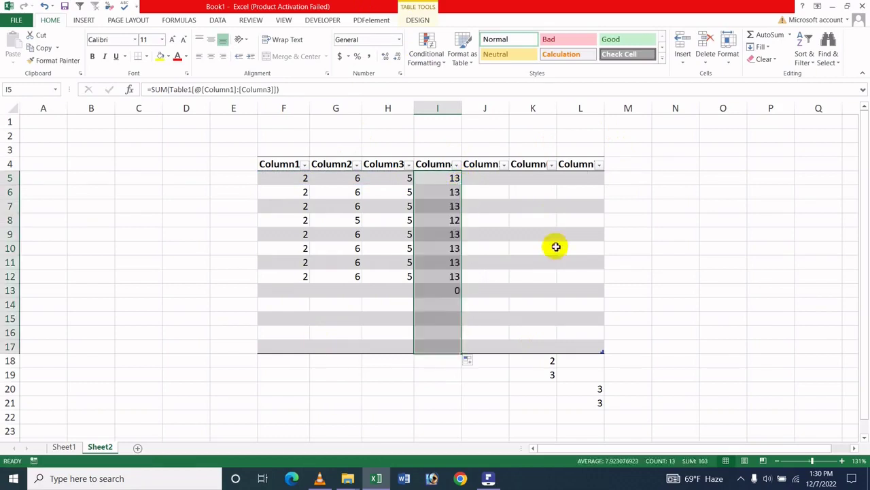
click(554, 248)
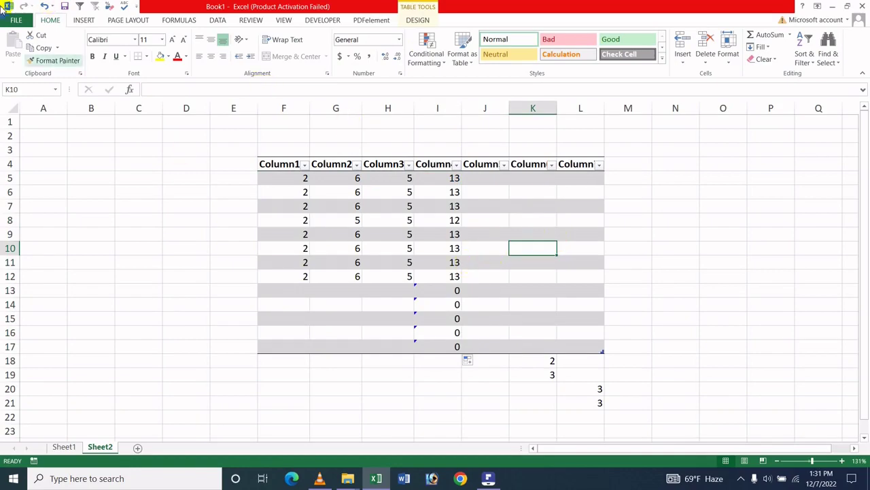
Re-enable filling formulas in tables to create calculated columns, view the AutoCorrect Actions settings, and apply the options.
click(15, 20)
click(35, 248)
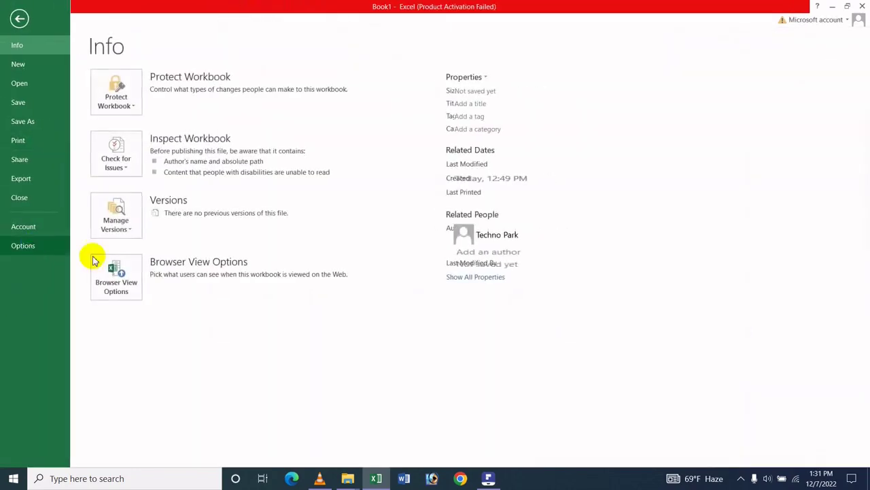
click(188, 153)
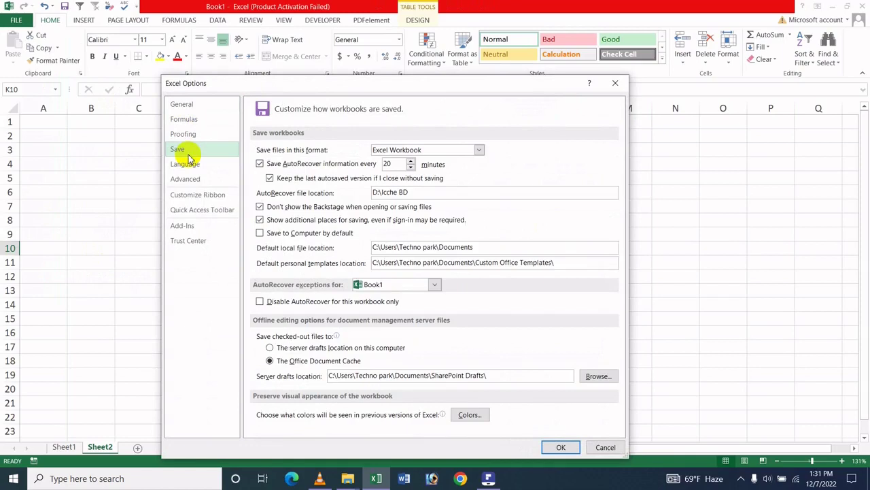
click(211, 134)
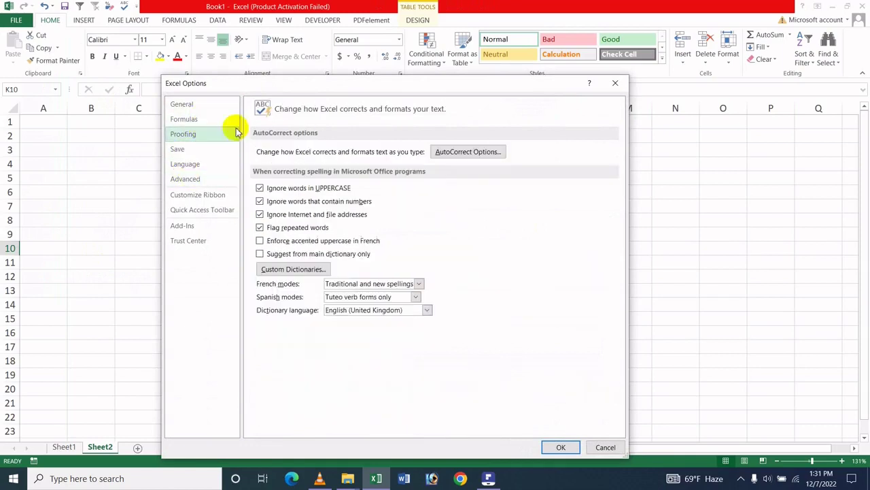
click(465, 151)
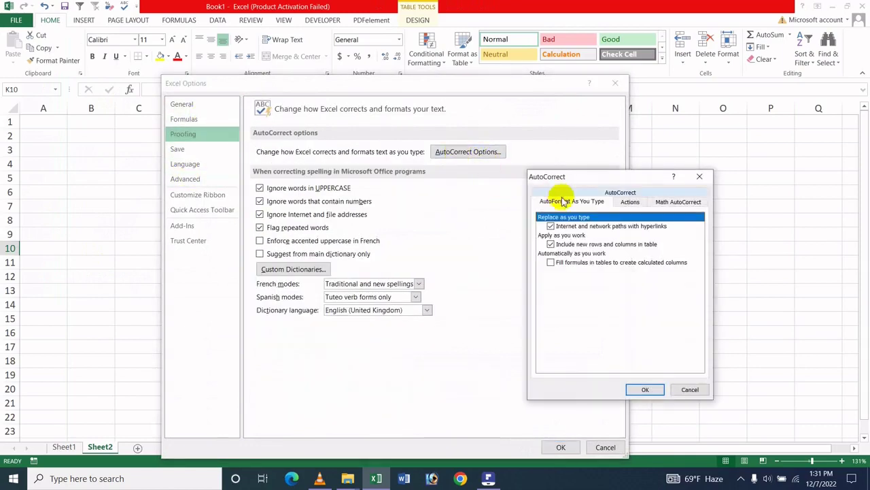
click(552, 263)
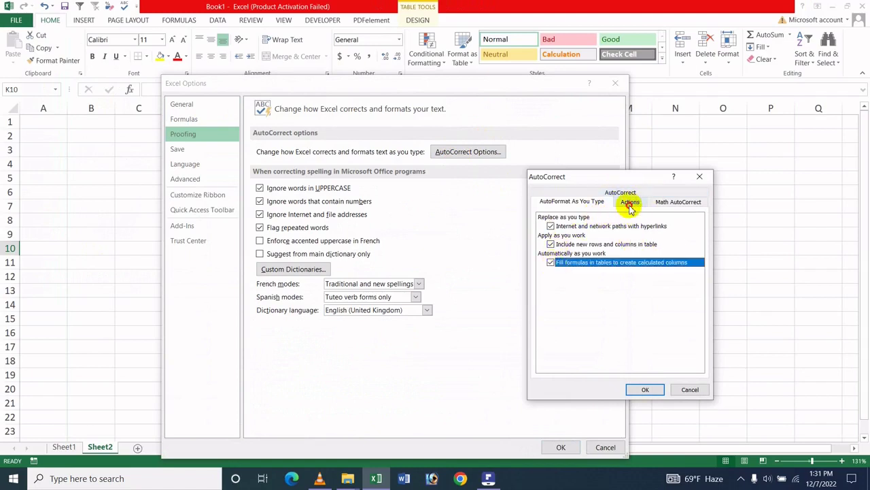
click(629, 201)
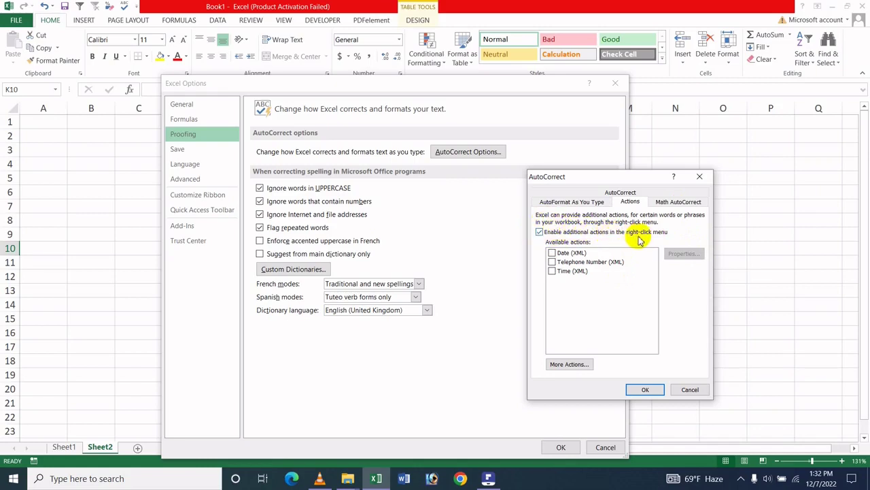
click(649, 390)
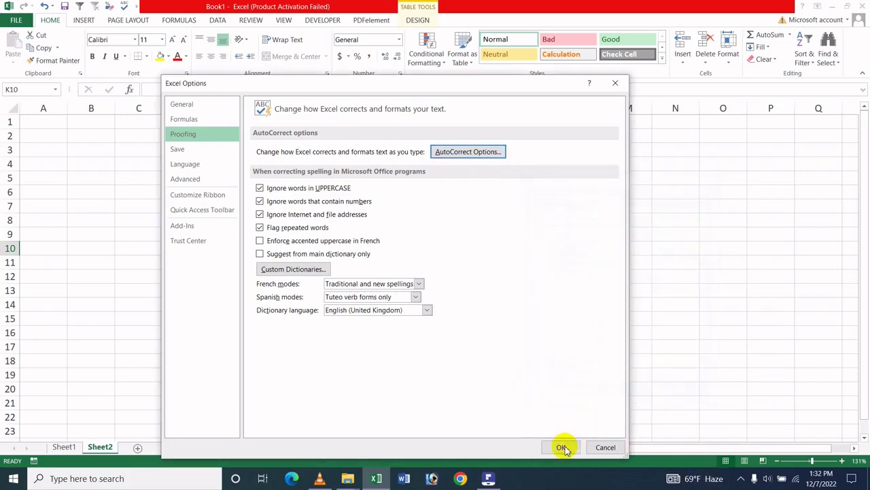
click(562, 446)
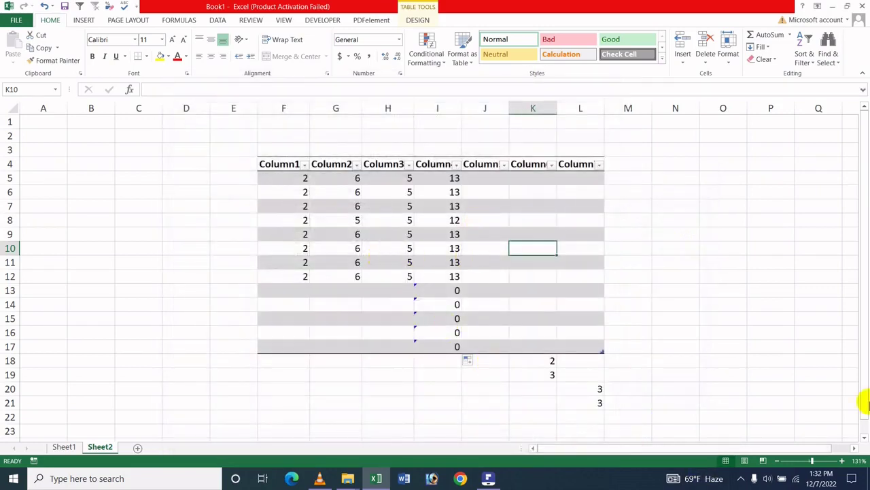
Enter the date 7/5/2022 in cell C5.
click(121, 177)
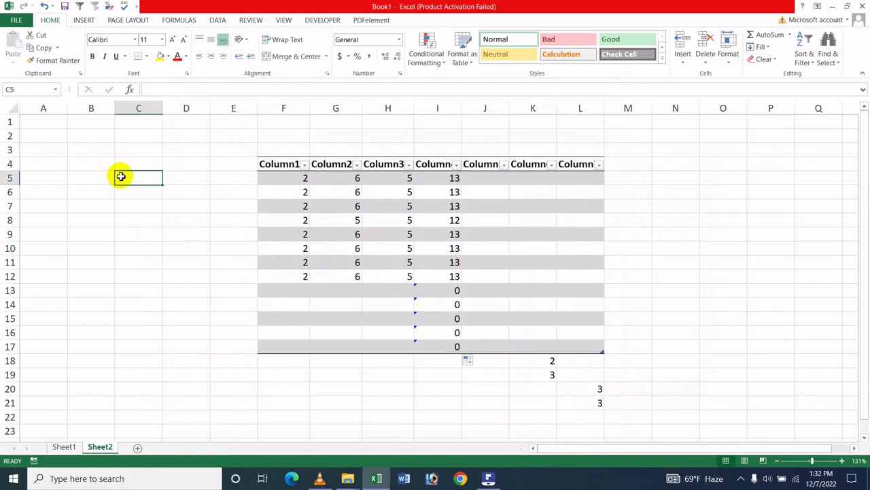
text(7/5/2022)
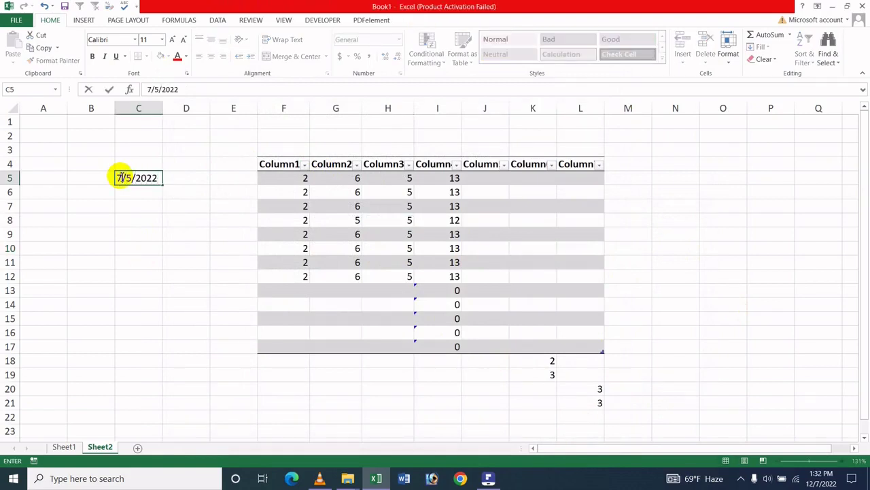
key(Return)
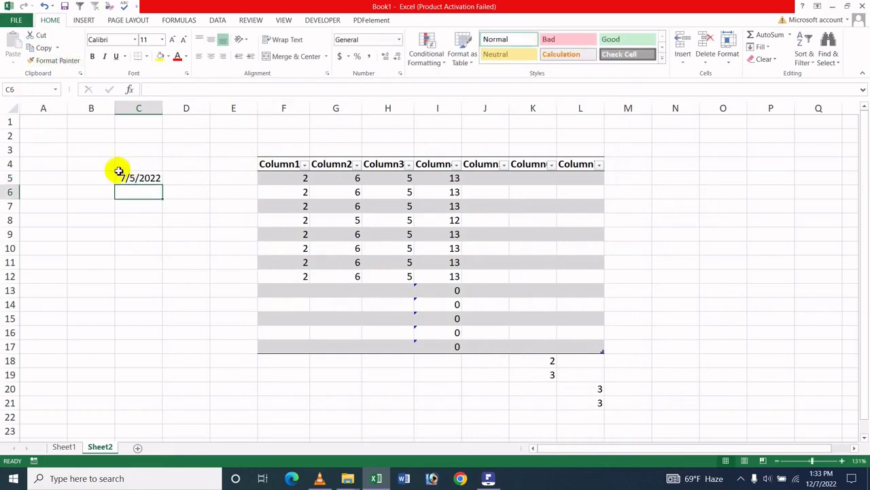
Check the additional cell actions offered for the date in C5, view their AutoCorrect Actions options, and close them unchanged.
click(145, 176)
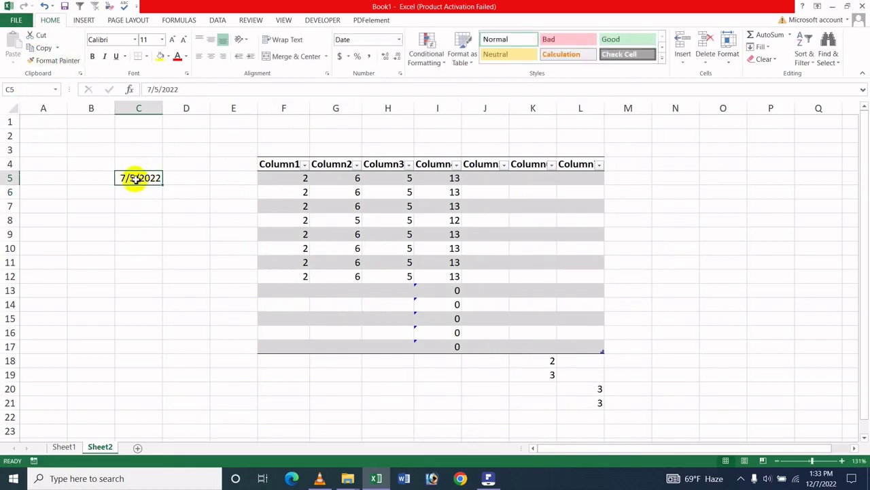
right_click(136, 179)
mouse_move(167, 412)
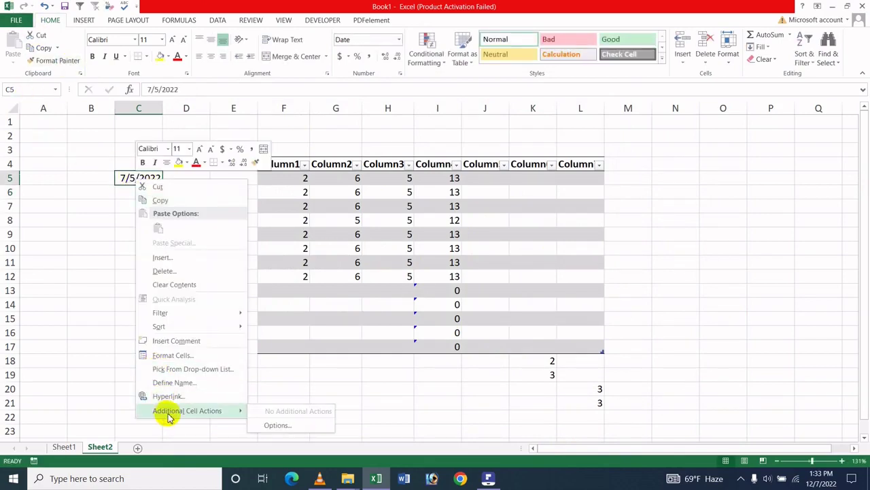
click(293, 426)
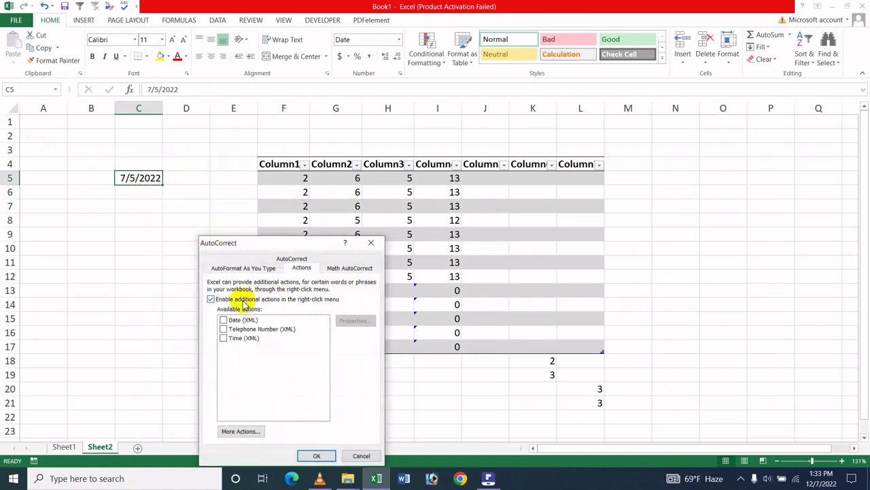
click(370, 242)
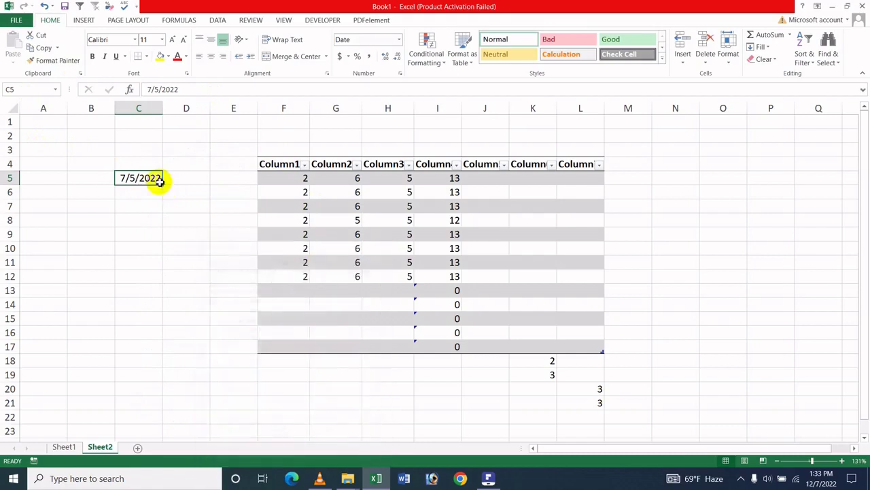
Disable additional actions in the right-click menu through cell C5's additional cell action options, and recheck the cell's context menu.
right_click(151, 178)
mouse_move(201, 411)
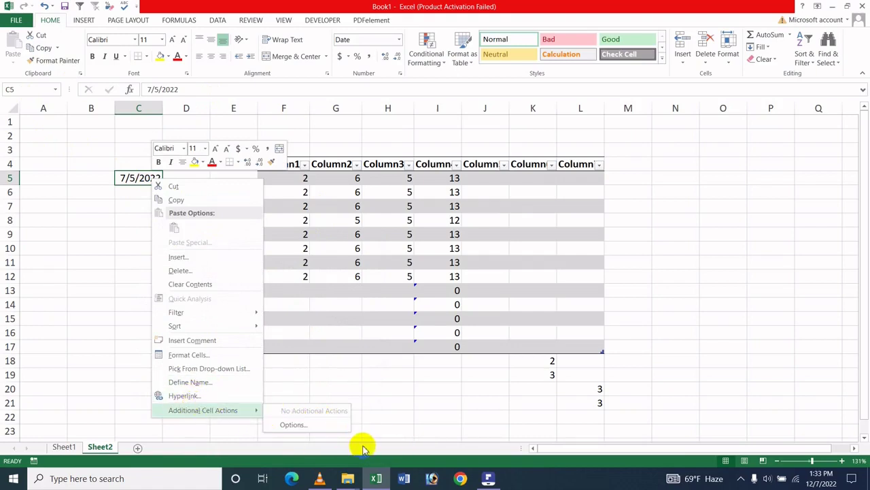
click(309, 424)
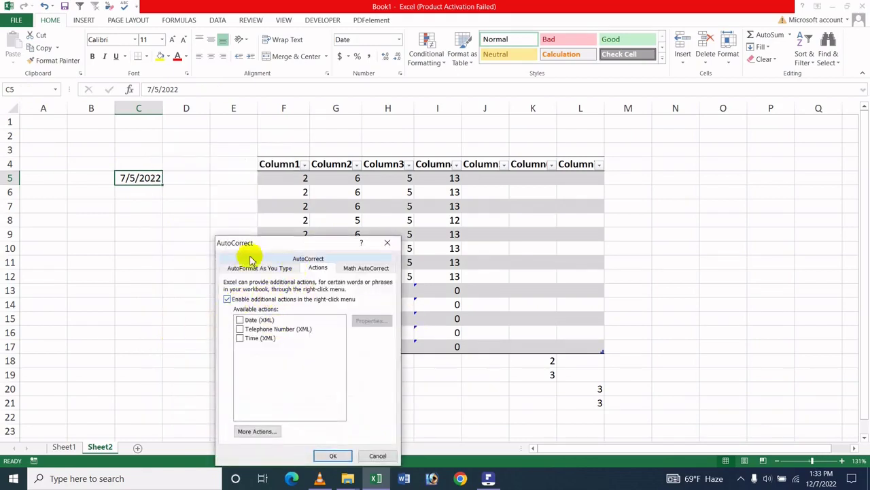
click(261, 301)
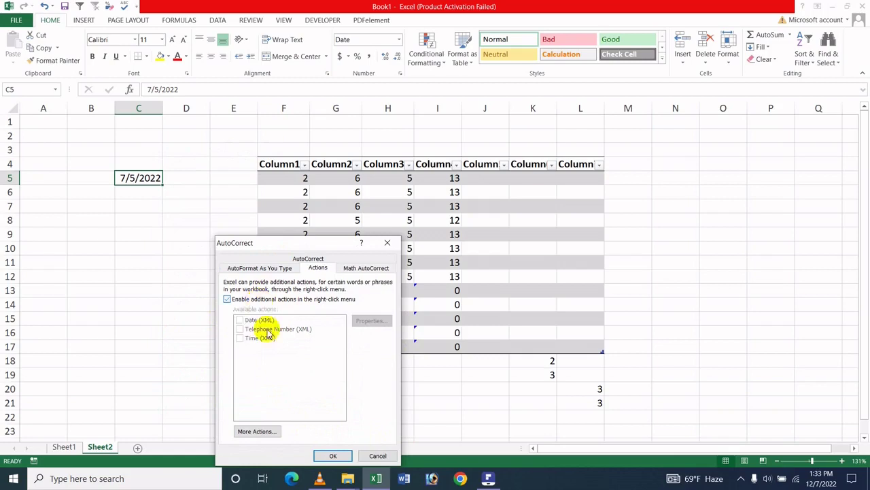
click(329, 456)
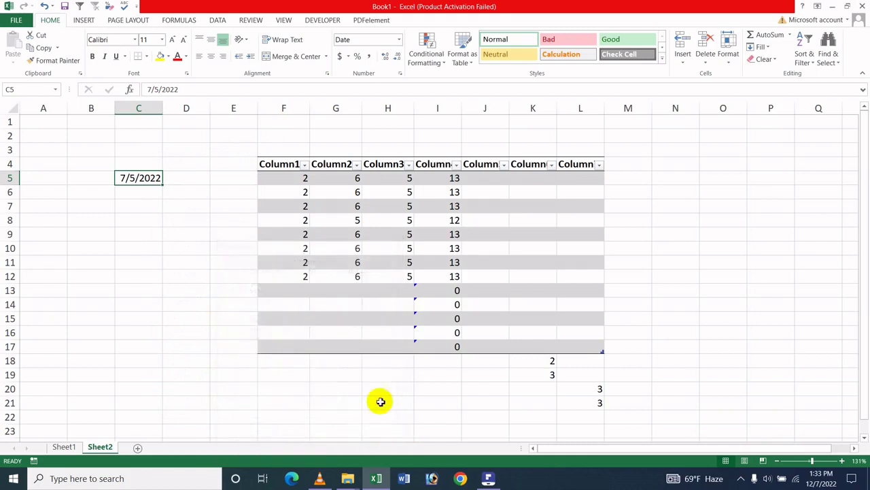
right_click(117, 179)
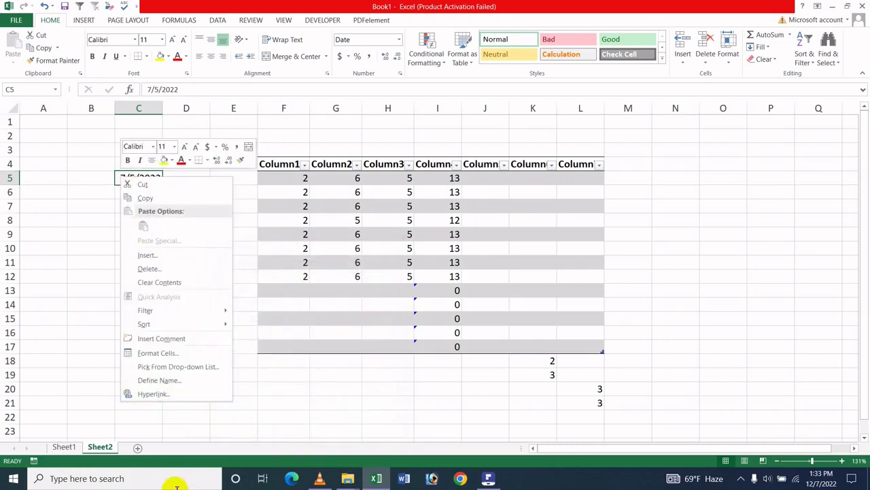
Open the AutoCorrect options from Excel's Proofing settings and check the Actions setting for additional right-click actions.
click(16, 20)
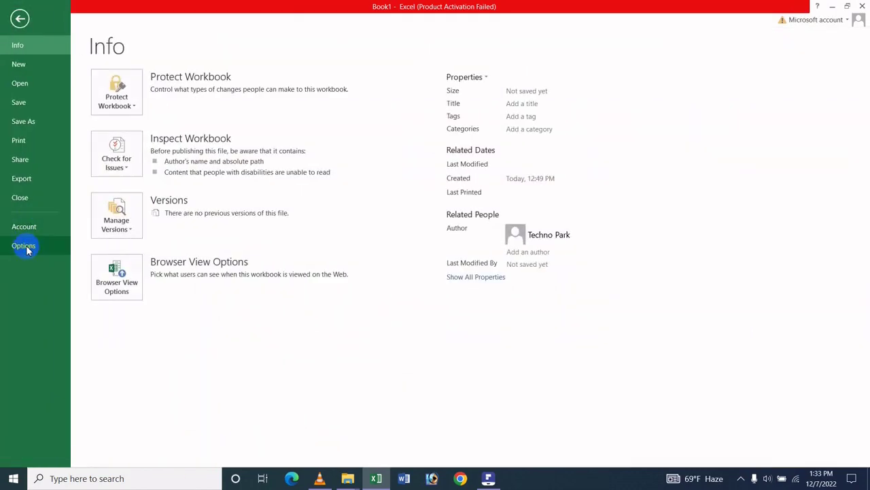
click(27, 246)
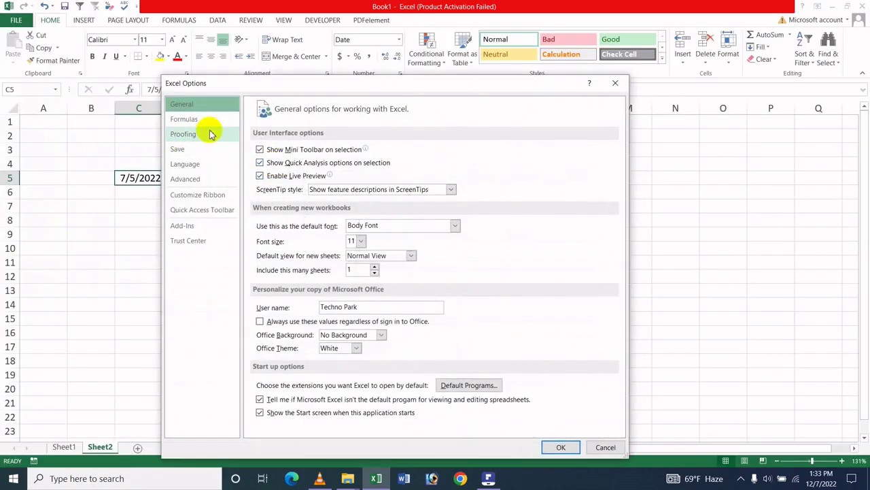
click(210, 134)
click(462, 151)
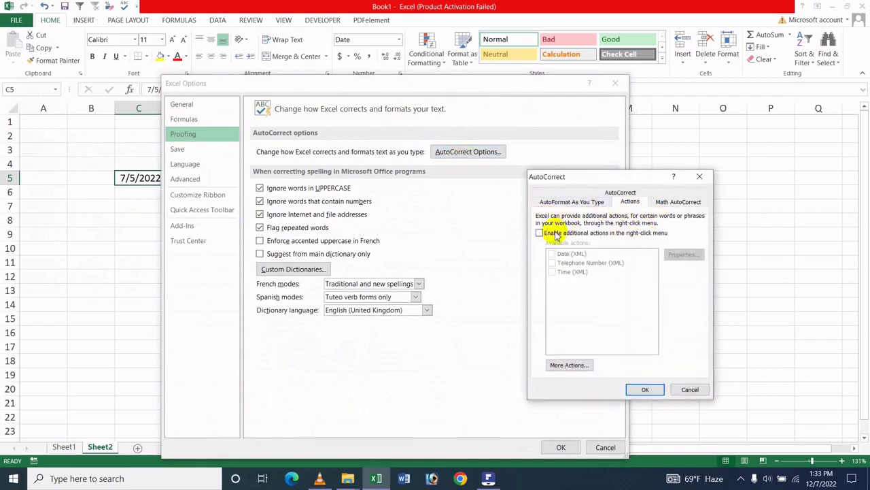
Compare the Math AutoCorrect replacement list with the standard AutoCorrect settings, and close both options dialogs with OK.
click(662, 204)
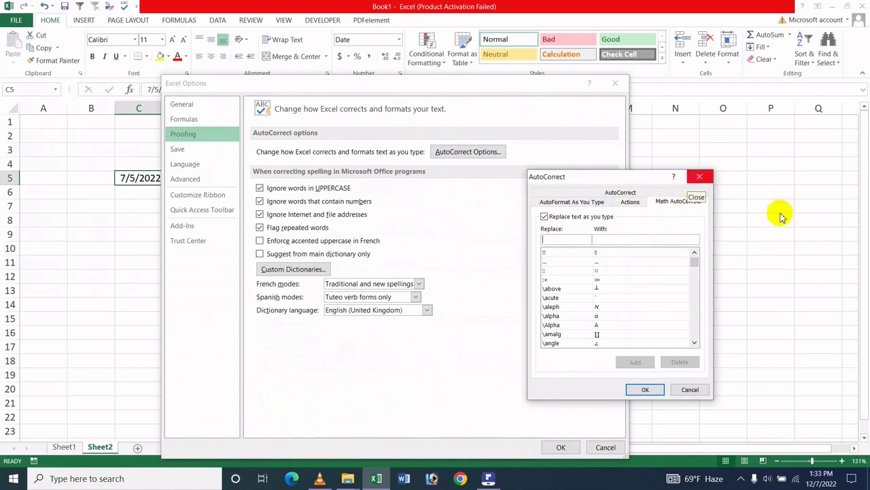
click(607, 192)
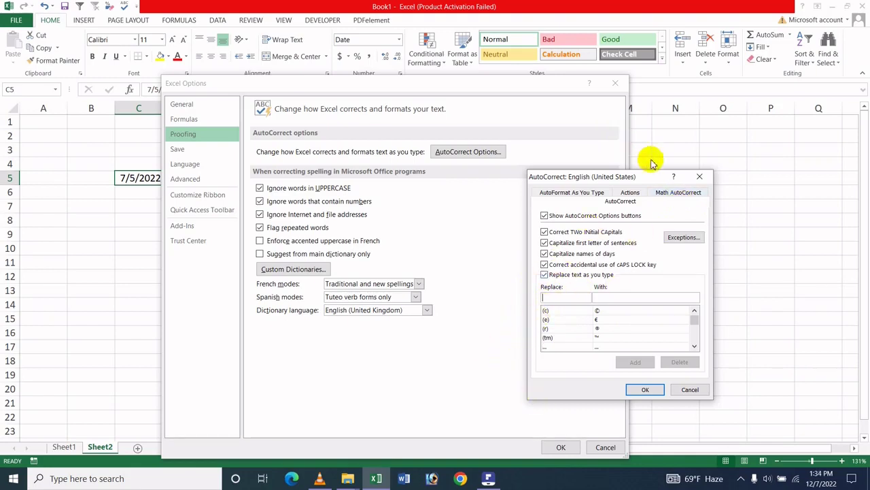
click(673, 193)
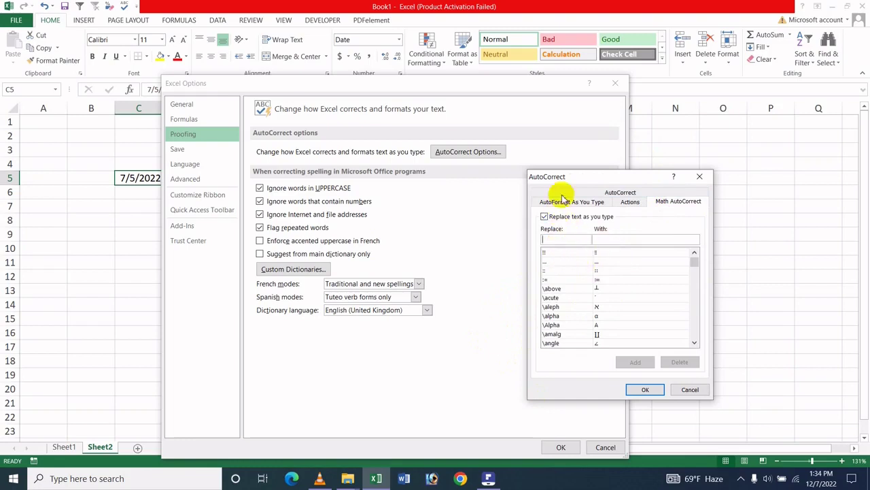
click(619, 192)
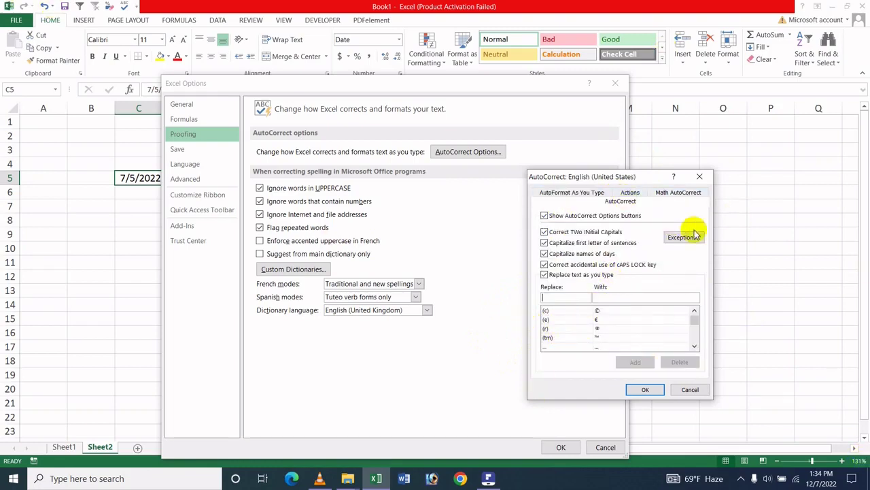
click(692, 193)
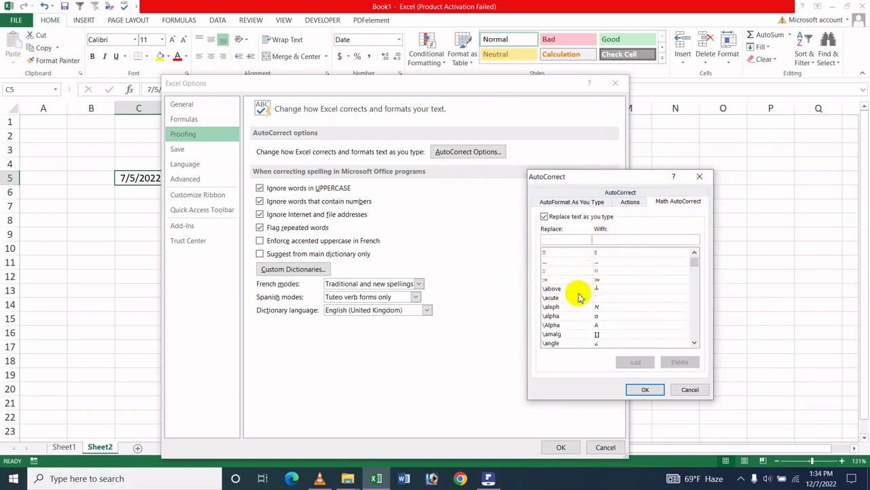
scroll(579, 289, down, 9)
scroll(584, 289, up, 10)
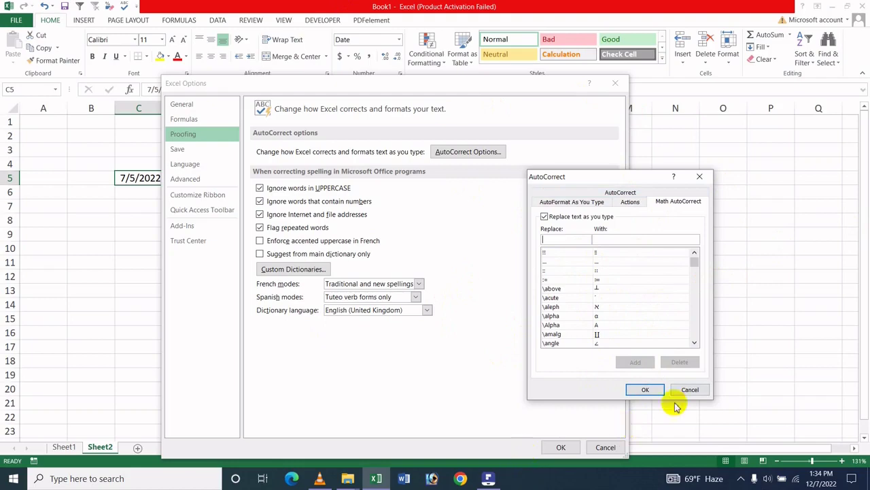
click(642, 389)
click(568, 446)
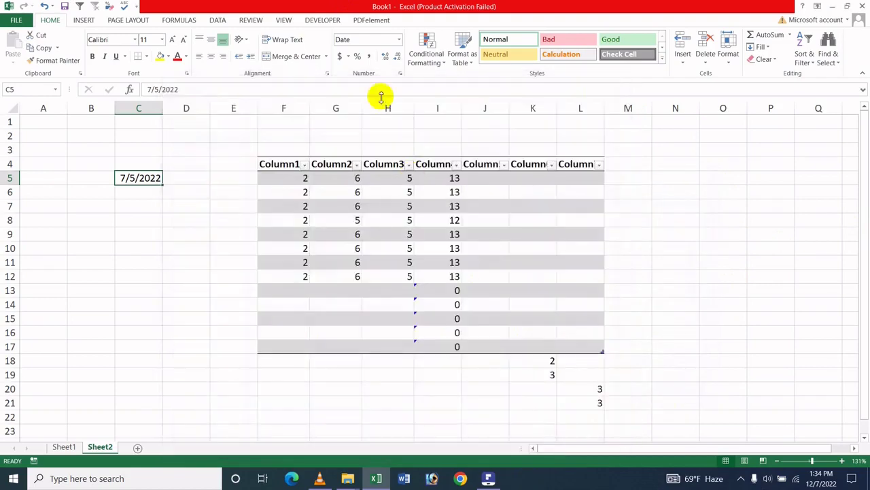
Switch to PDFelement to show the lesson's title page on Excel Proofing and AutoCorrect options.
click(487, 478)
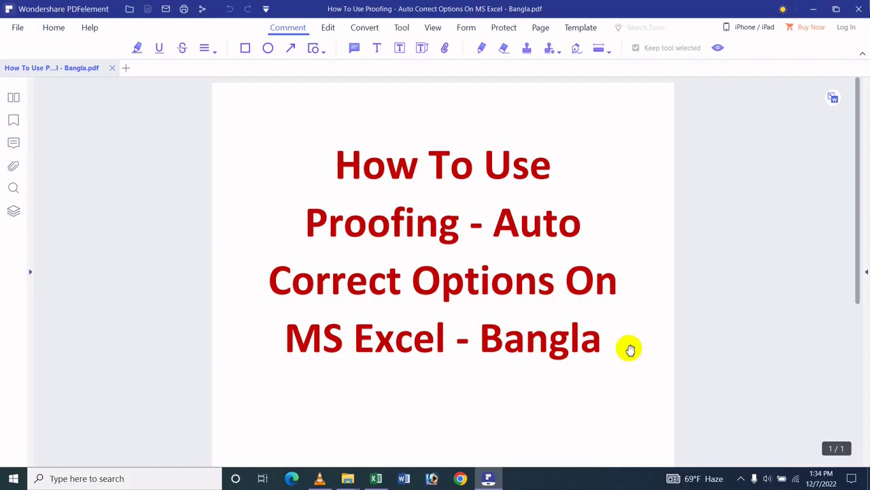